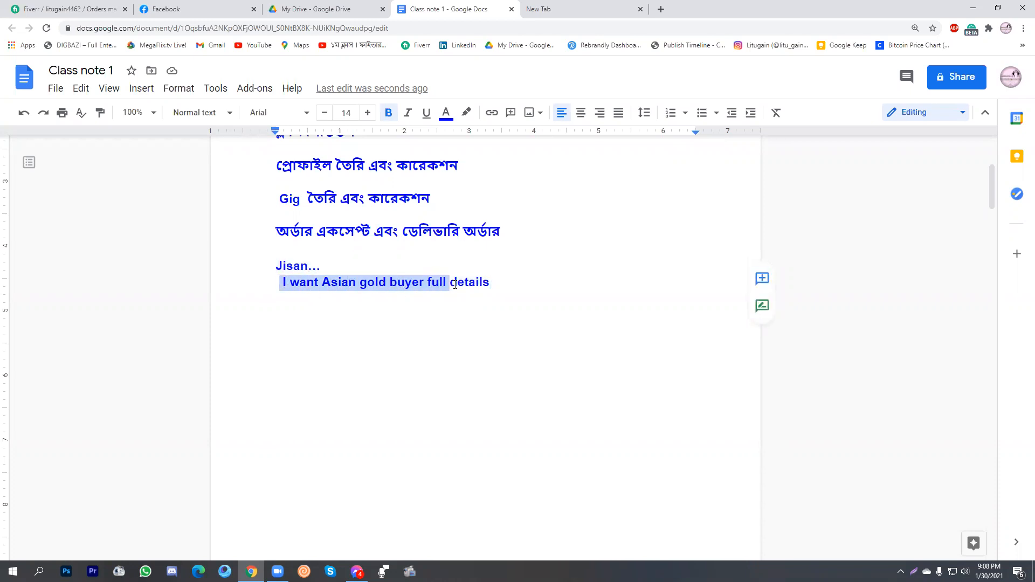
Extend the line "I want Asian gold buyer full details" in the class note with "..... 10 lead"
{"action": "left_click", "coordinate": [361, 281]}
{"action": "left_click_drag", "start_coordinate": [361, 282], "coordinate": [424, 284]}
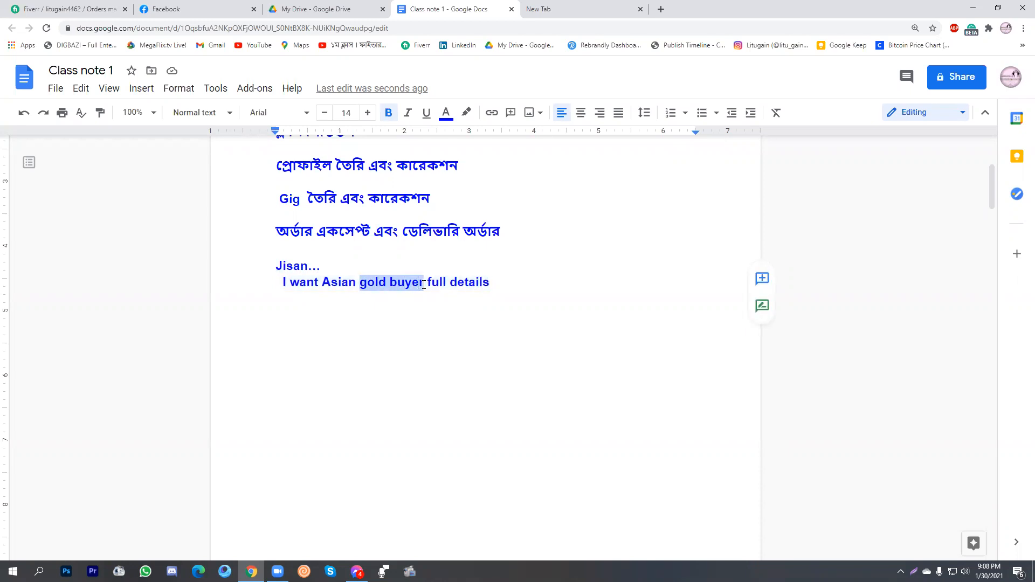
{"action": "left_click", "coordinate": [502, 284]}
{"action": "type", "text": "10 lead"}
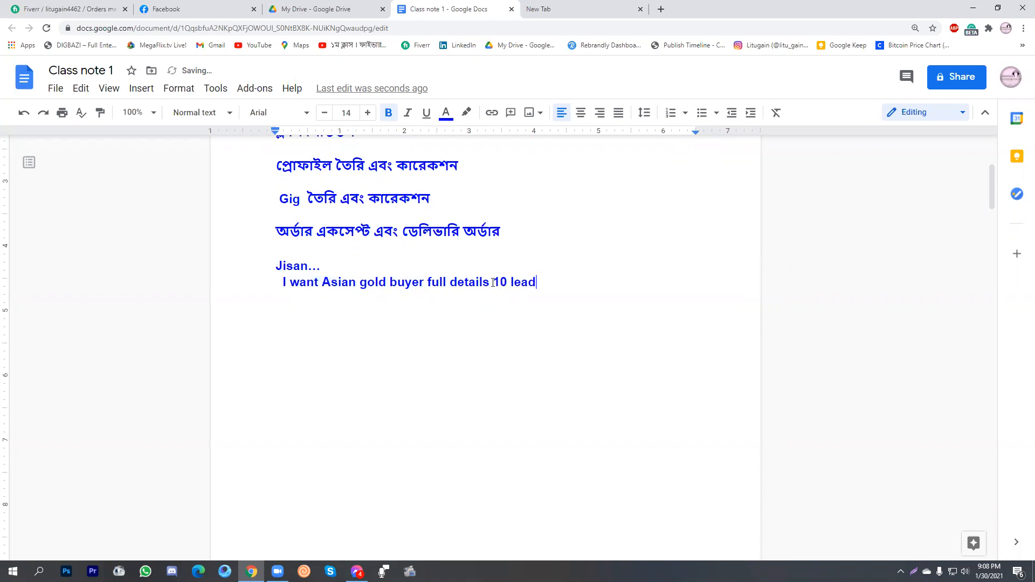
{"action": "left_click", "coordinate": [490, 282]}
{"action": "type", "text": "....."}
{"action": "left_click_drag", "start_coordinate": [557, 282], "coordinate": [516, 279]}
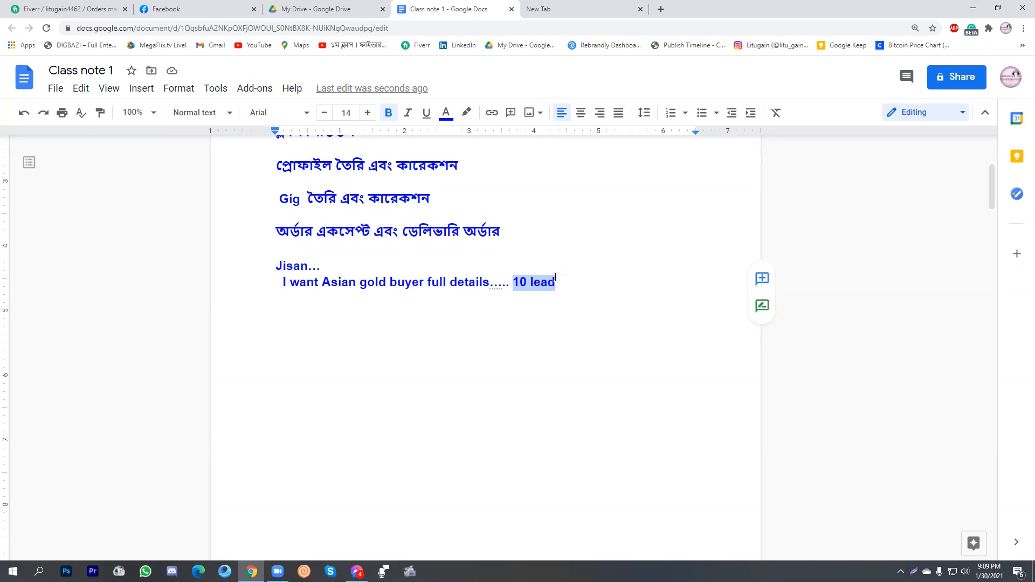
{"action": "left_click", "coordinate": [555, 277]}
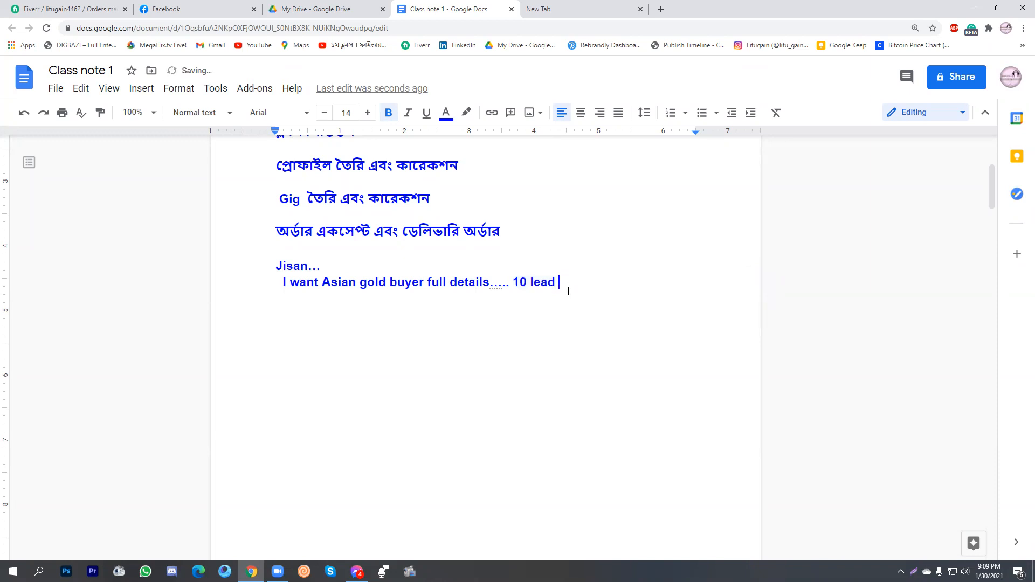
Search Google for "Gold buyer asia" in the empty browser tab
{"action": "left_click", "coordinate": [572, 12]}
{"action": "left_click", "coordinate": [209, 27]}
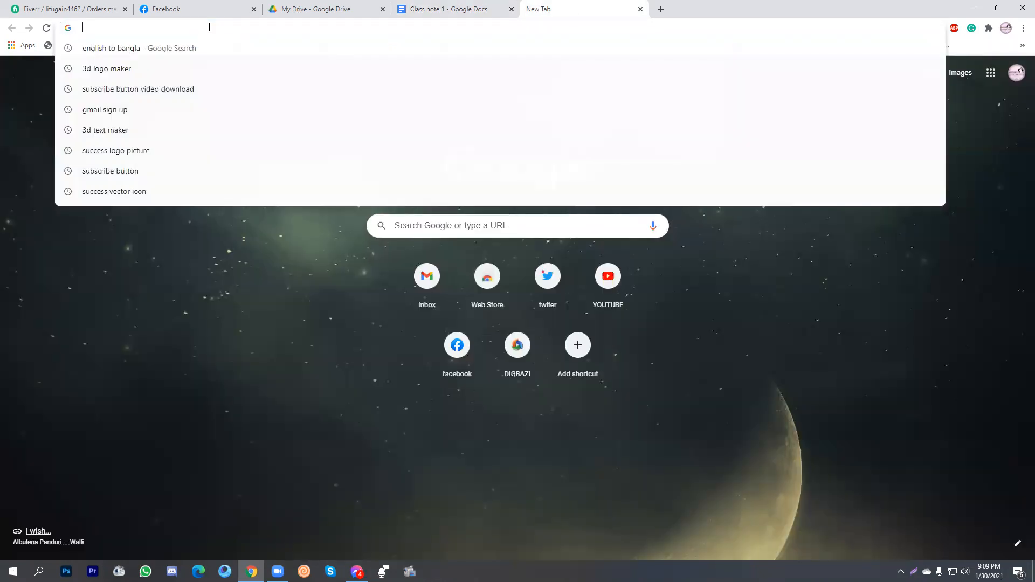
{"action": "type", "text": "G"}
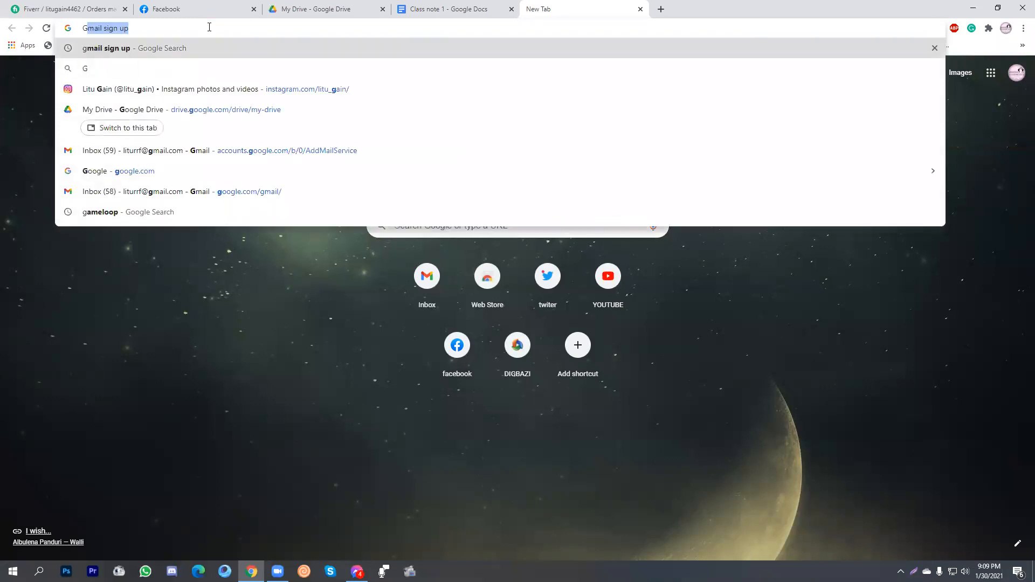
{"action": "type", "text": "ol"}
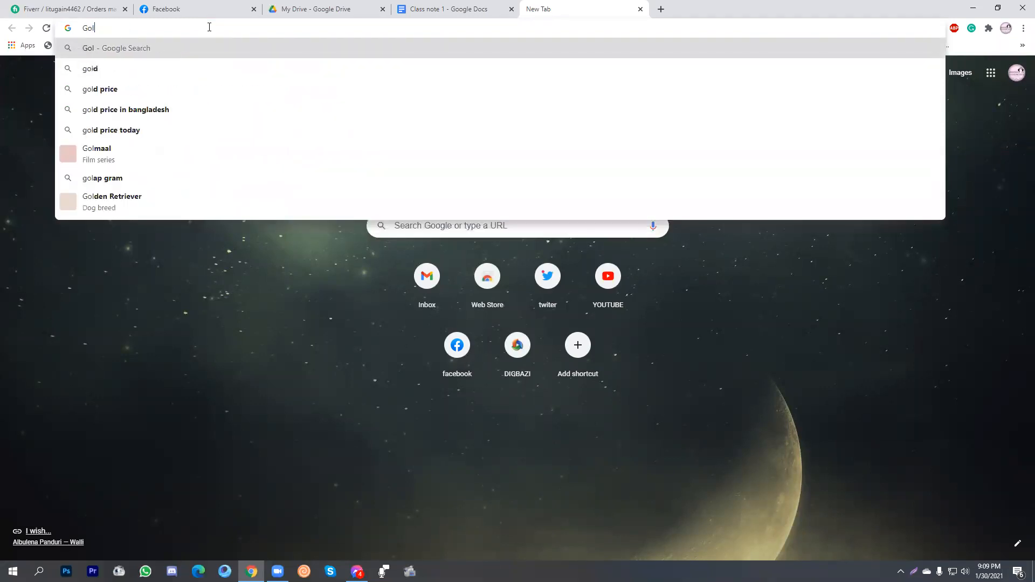
{"action": "type", "text": "d buyer "}
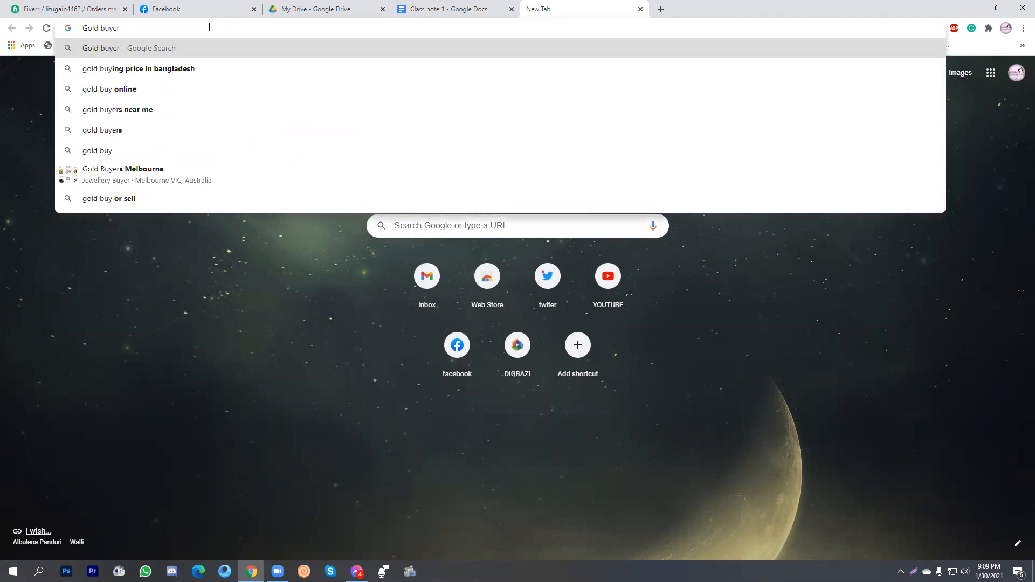
{"action": "type", "text": "asia"}
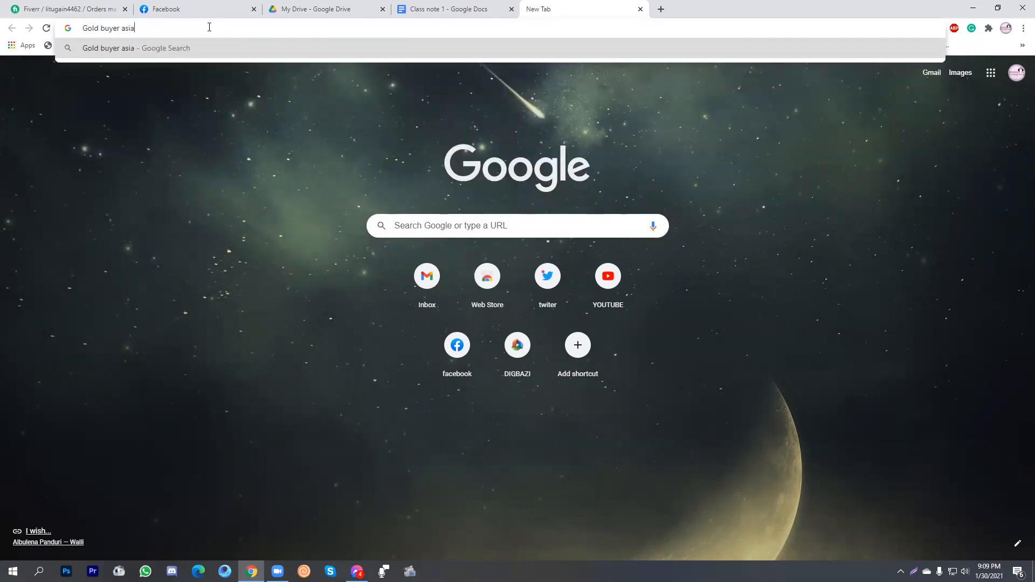
{"action": "key", "text": "Return"}
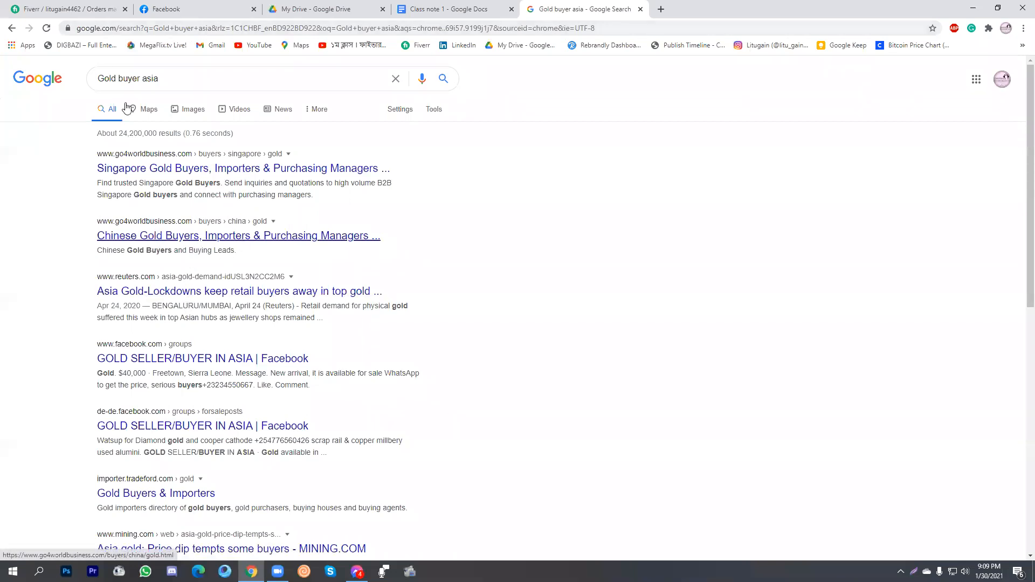
Skim the web results and show the "Gold buyer asia" search in Google Maps
{"action": "scroll", "coordinate": [188, 305], "scroll_direction": "down", "scroll_amount": 3}
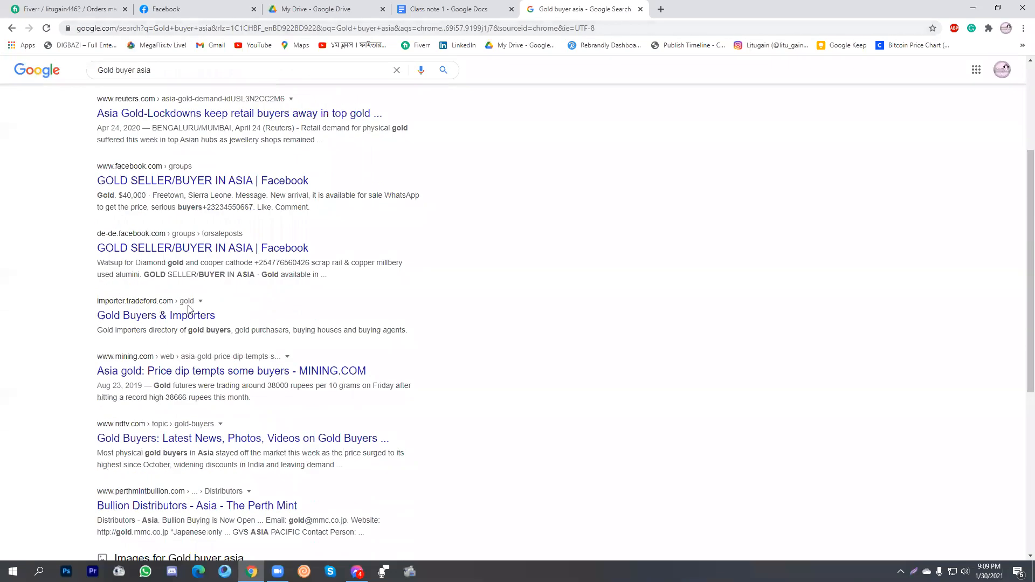
{"action": "scroll", "coordinate": [134, 141], "scroll_direction": "up", "scroll_amount": 3}
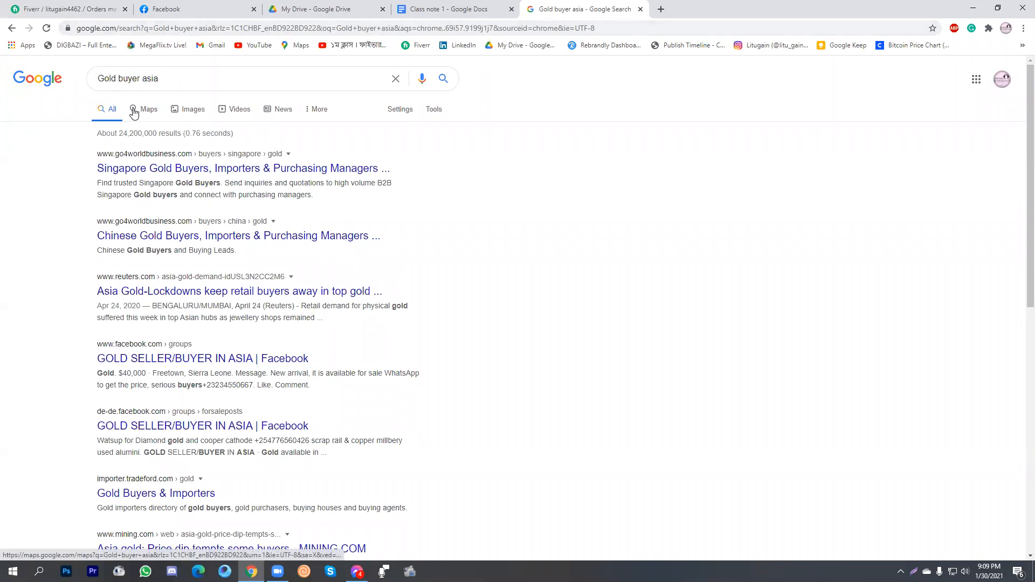
{"action": "left_click", "coordinate": [138, 110]}
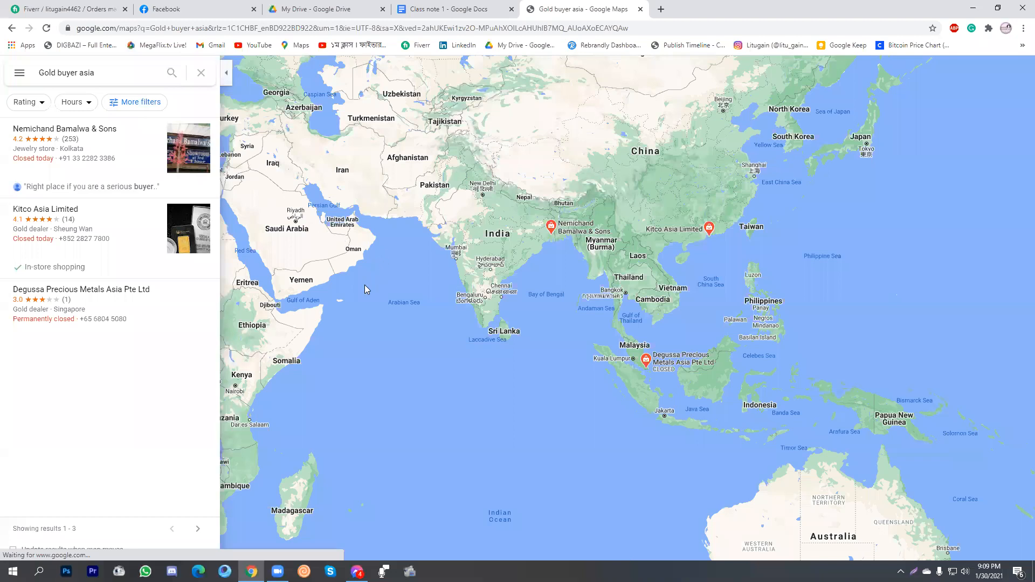
{"action": "scroll", "coordinate": [364, 285], "scroll_direction": "up", "scroll_amount": 1}
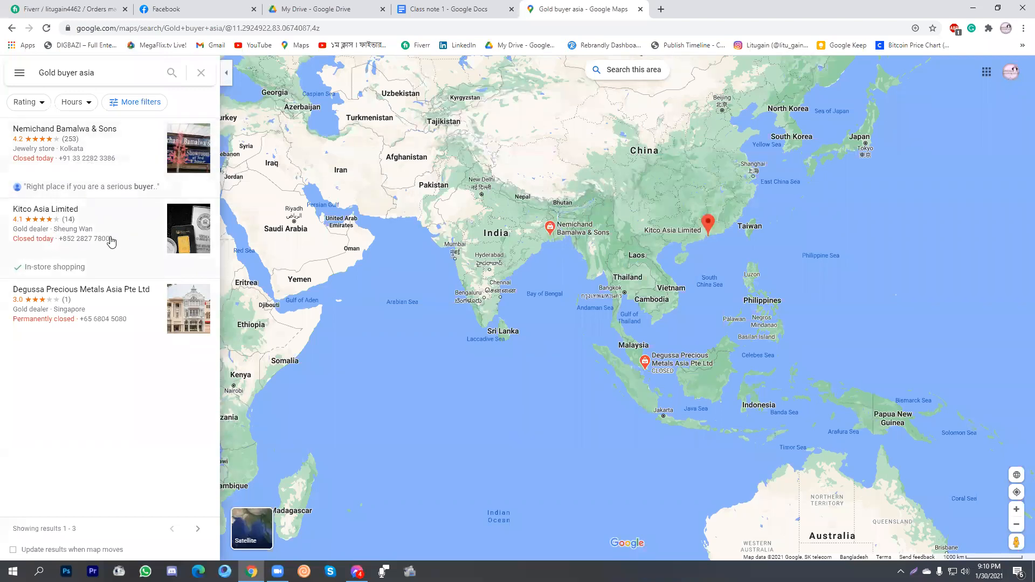
Open the Kitco Asia Limited listing and examine its company name, address, website and phone details
{"action": "mouse_move", "coordinate": [708, 235]}
{"action": "left_click", "coordinate": [45, 213]}
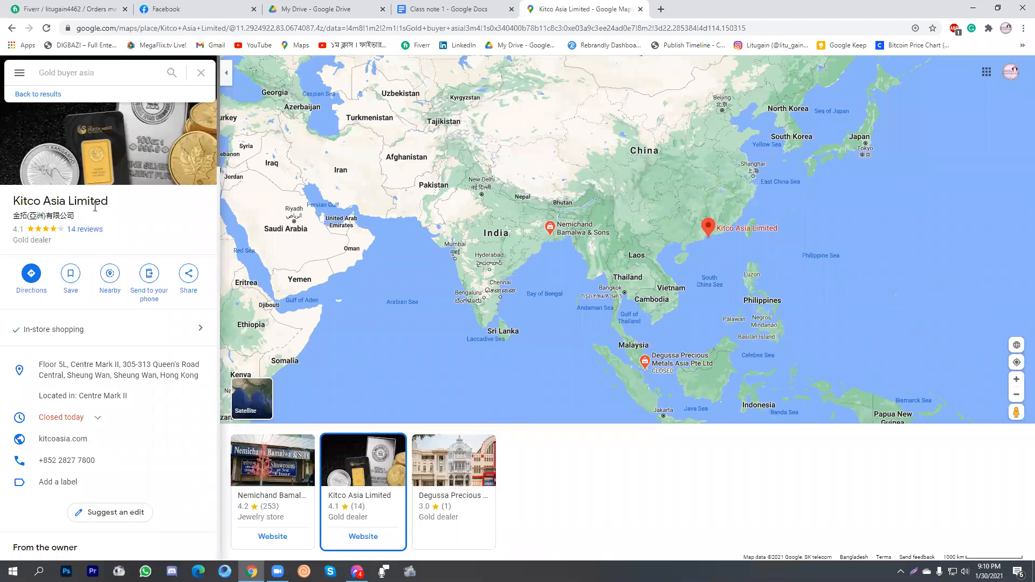
{"action": "left_click_drag", "start_coordinate": [108, 201], "coordinate": [11, 205]}
{"action": "left_click", "coordinate": [157, 211]}
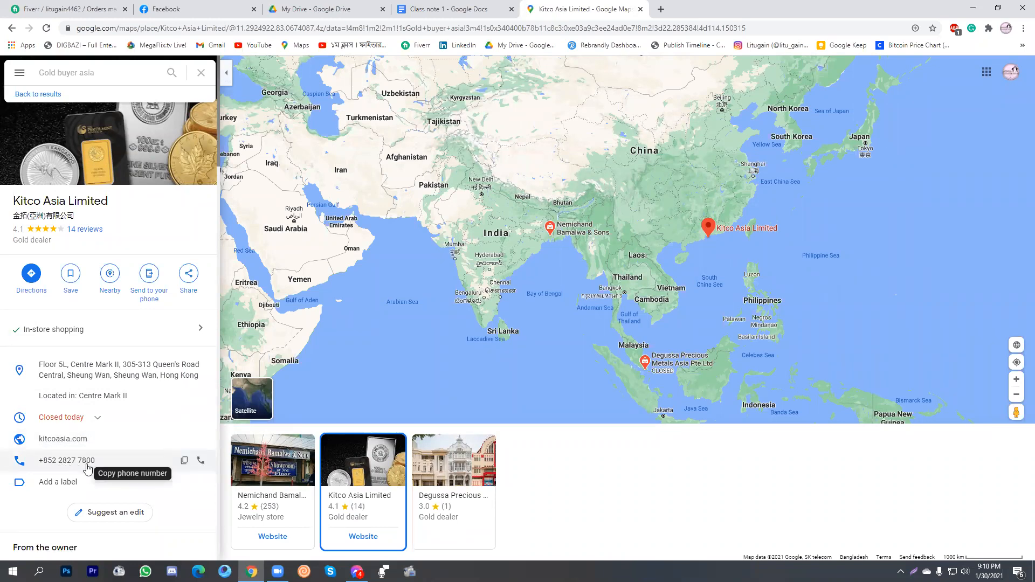
{"action": "scroll", "coordinate": [116, 439], "scroll_direction": "down", "scroll_amount": 2}
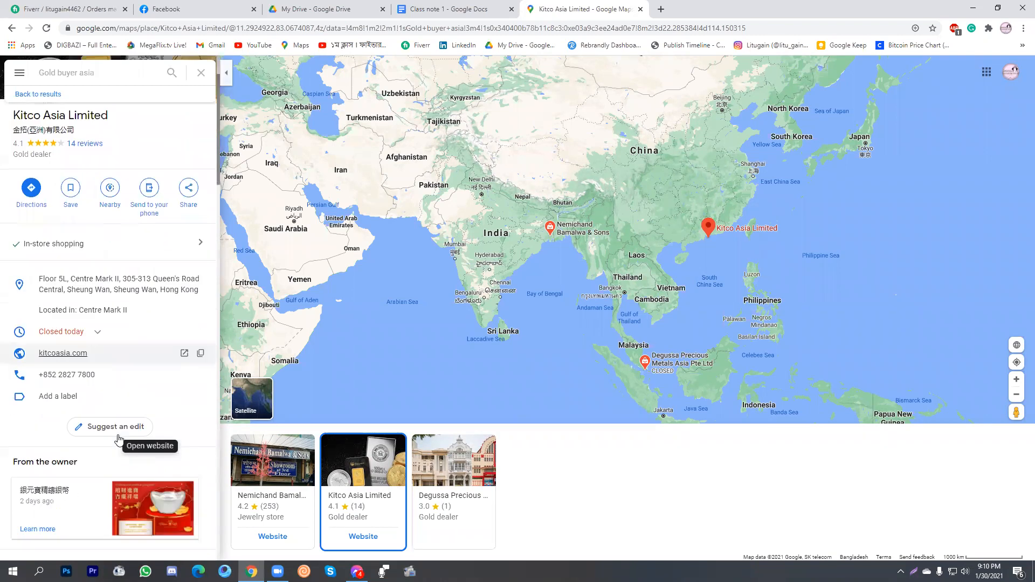
{"action": "scroll", "coordinate": [120, 435], "scroll_direction": "up", "scroll_amount": 2}
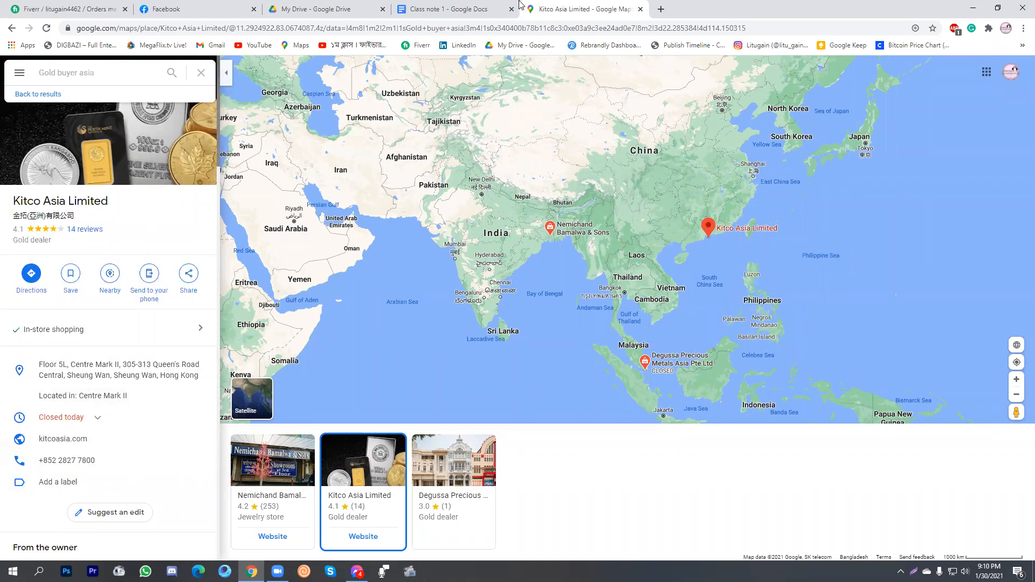
{"action": "left_click", "coordinate": [334, 6]}
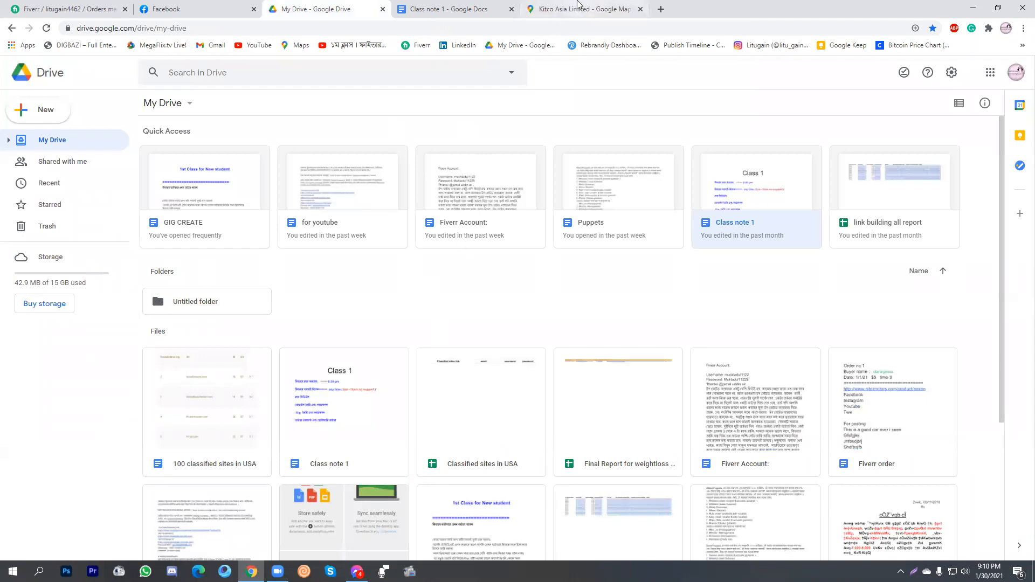
{"action": "left_click", "coordinate": [579, 9]}
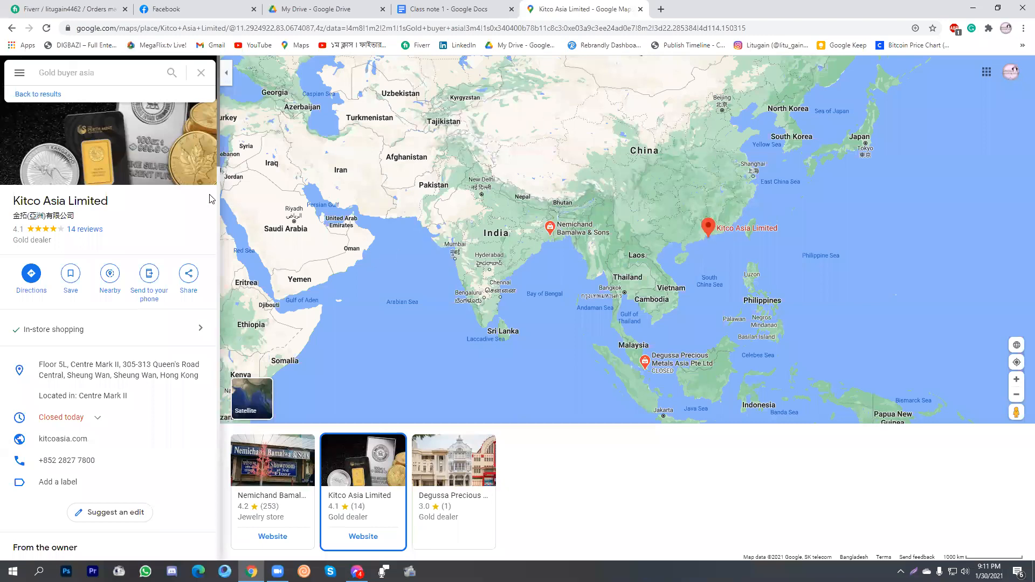
{"action": "left_click", "coordinate": [965, 9]}
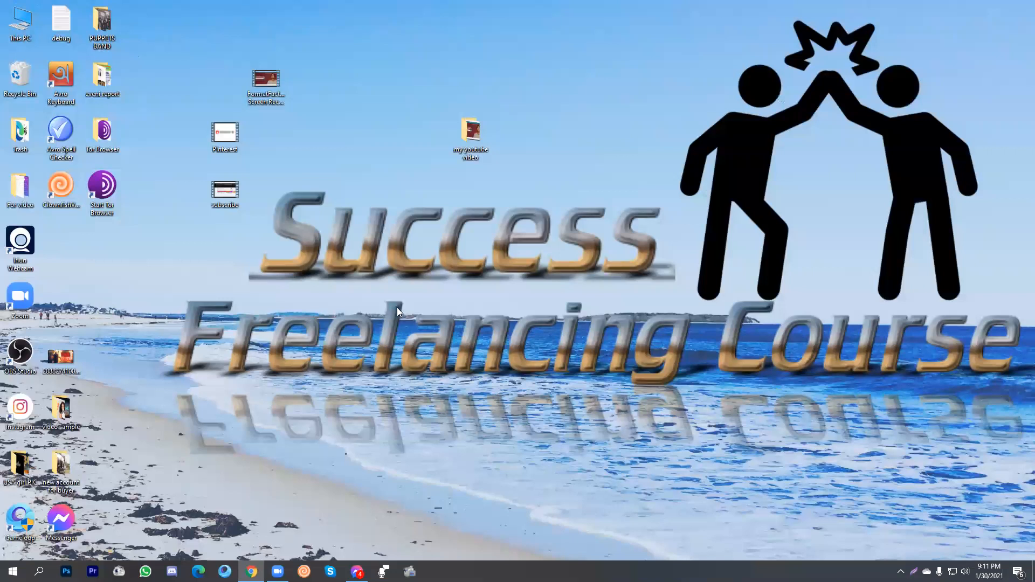
{"action": "key", "text": "alt+Tab"}
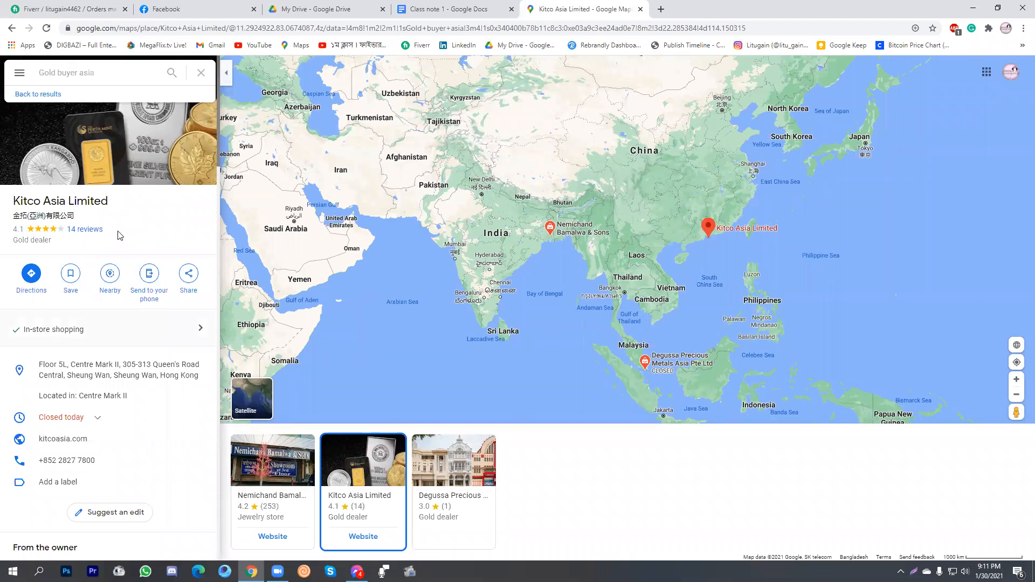
Open the "link building all report" spreadsheet from Drive and clear the group link, group member and screenshot link entries in rows 2 to 14
{"action": "left_click", "coordinate": [329, 7]}
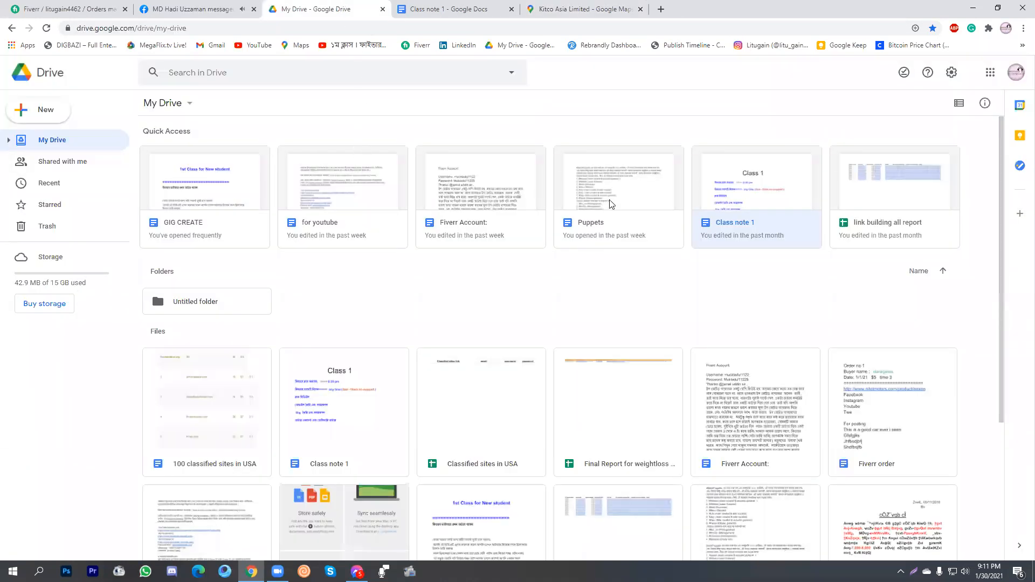
{"action": "left_click", "coordinate": [884, 229]}
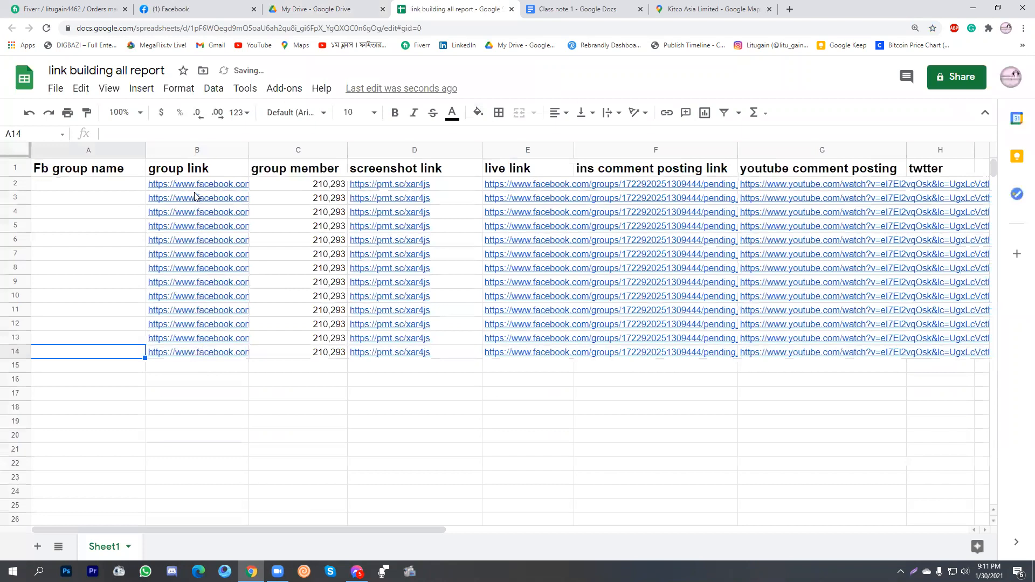
{"action": "left_click_drag", "start_coordinate": [196, 352], "coordinate": [196, 192]}
{"action": "key", "text": "Delete"}
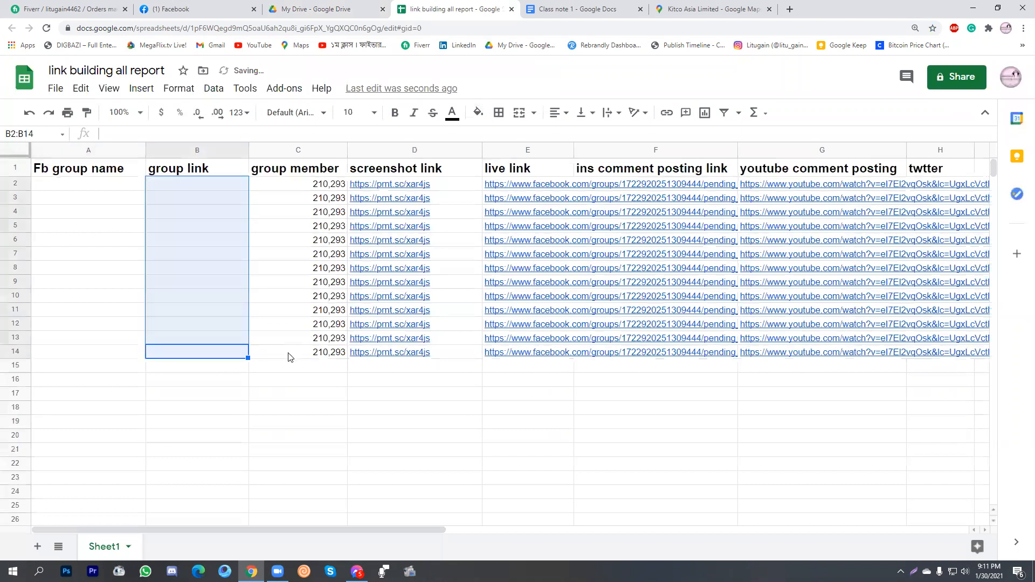
{"action": "left_click_drag", "start_coordinate": [294, 352], "coordinate": [294, 187]}
{"action": "key", "text": "Delete"}
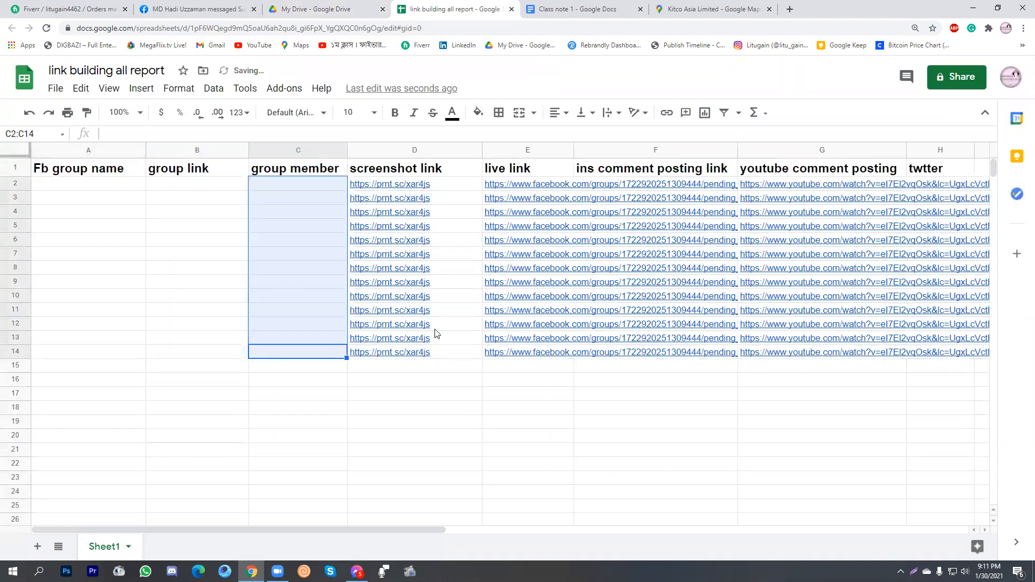
{"action": "left_click_drag", "start_coordinate": [444, 350], "coordinate": [442, 187]}
{"action": "key", "text": "Delete"}
Clear the live link and youtube comment posting entries in rows 2 to 14, keeping the headers
{"action": "left_click_drag", "start_coordinate": [608, 356], "coordinate": [593, 189]}
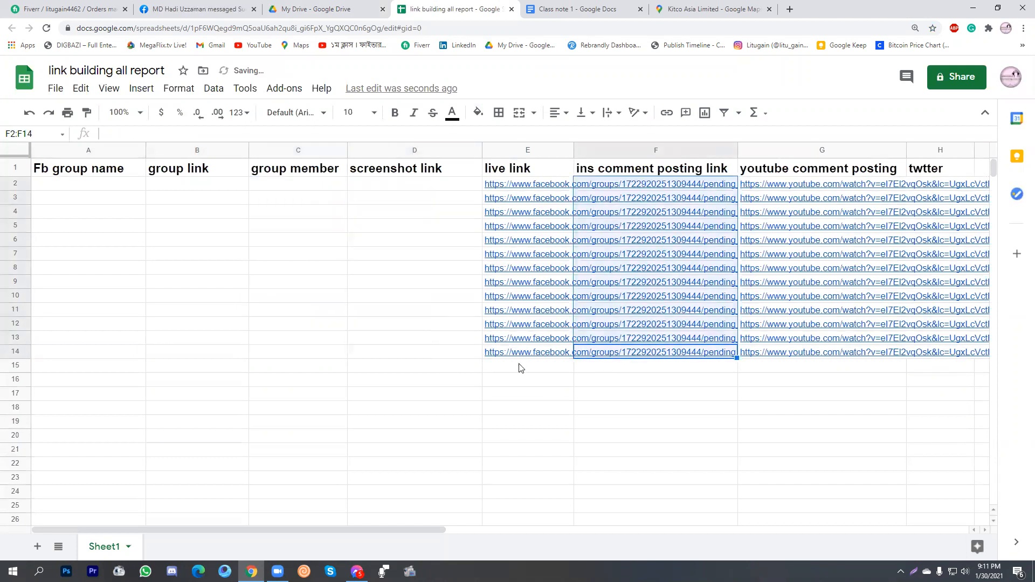
{"action": "left_click_drag", "start_coordinate": [524, 353], "coordinate": [523, 194]}
{"action": "key", "text": "Delete"}
{"action": "left_click_drag", "start_coordinate": [797, 353], "coordinate": [792, 193]}
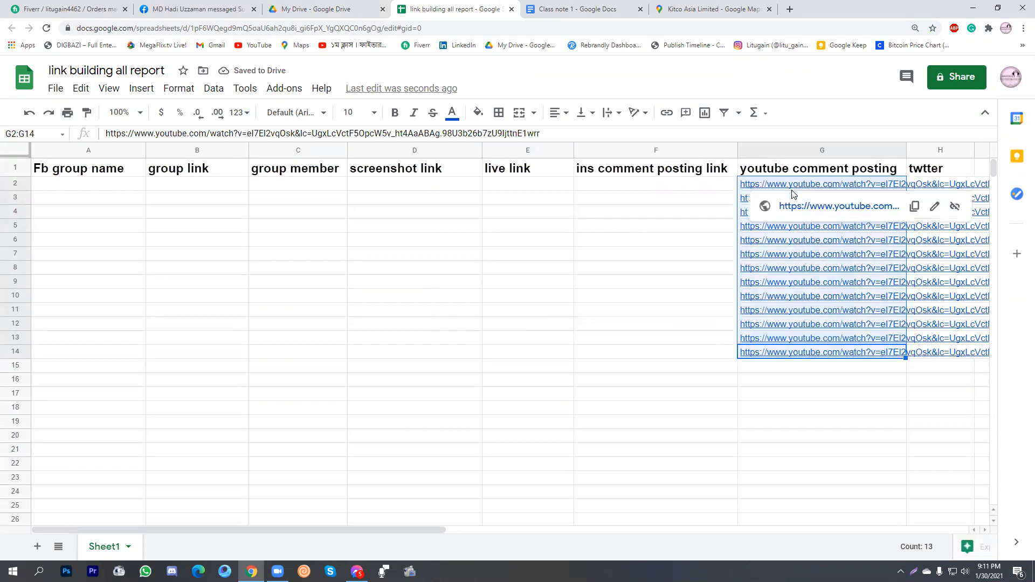
{"action": "key", "text": "Delete"}
{"action": "left_click", "coordinate": [514, 382]}
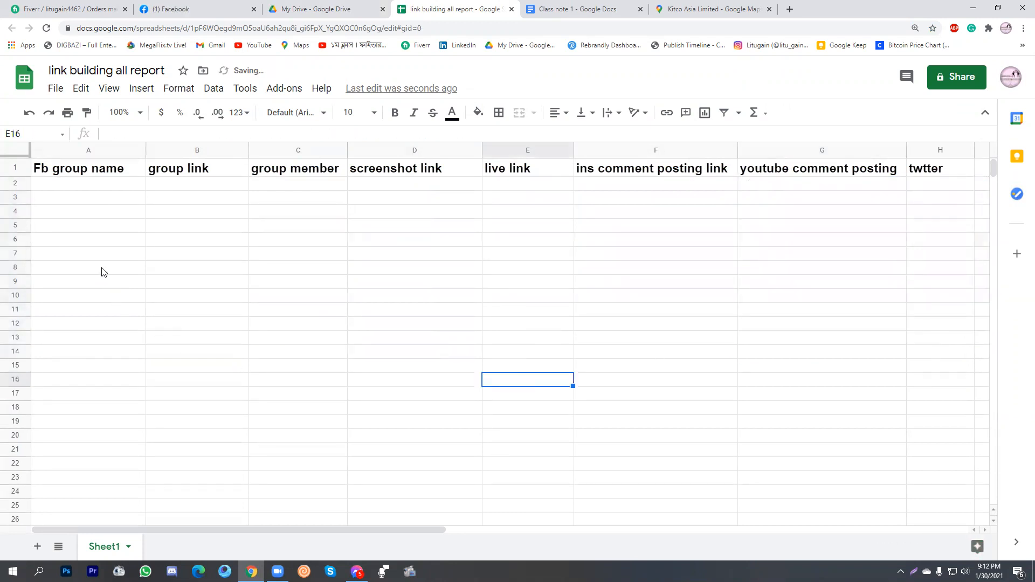
Replace the "Fb group name" header in cell A1 with "Company name"
{"action": "left_click", "coordinate": [126, 167]}
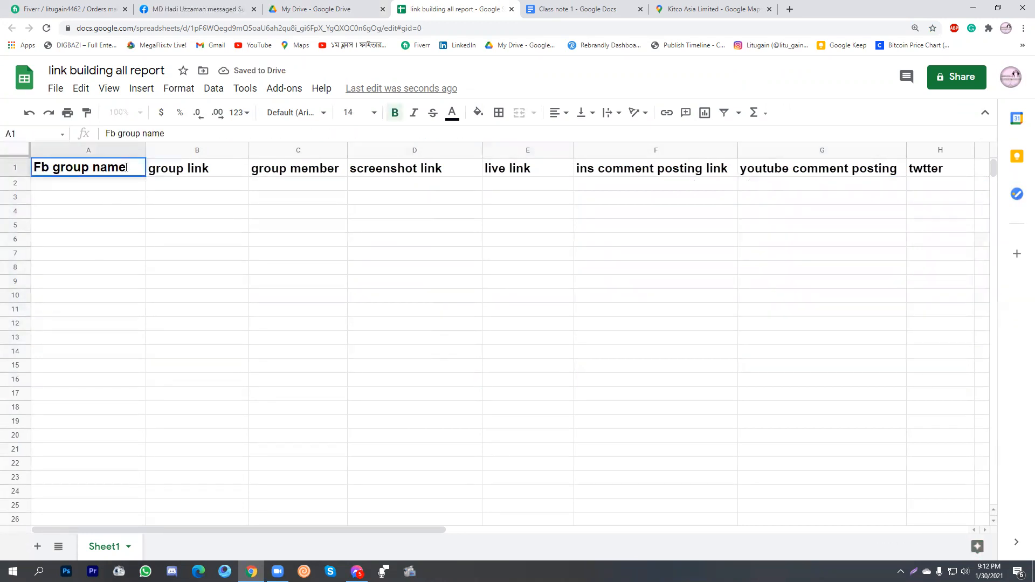
{"action": "key", "text": "BackSpace"}
{"action": "key", "text": "BackSpace"}
{"action": "key", "text": "BackSpace"}
{"action": "key", "text": "BackSpace"}
{"action": "key", "text": "BackSpace"}
{"action": "key", "text": "BackSpace"}
{"action": "key", "text": "BackSpace"}
{"action": "key", "text": "BackSpace"}
{"action": "key", "text": "BackSpace"}
{"action": "key", "text": "BackSpace"}
{"action": "key", "text": "BackSpace"}
{"action": "key", "text": "BackSpace"}
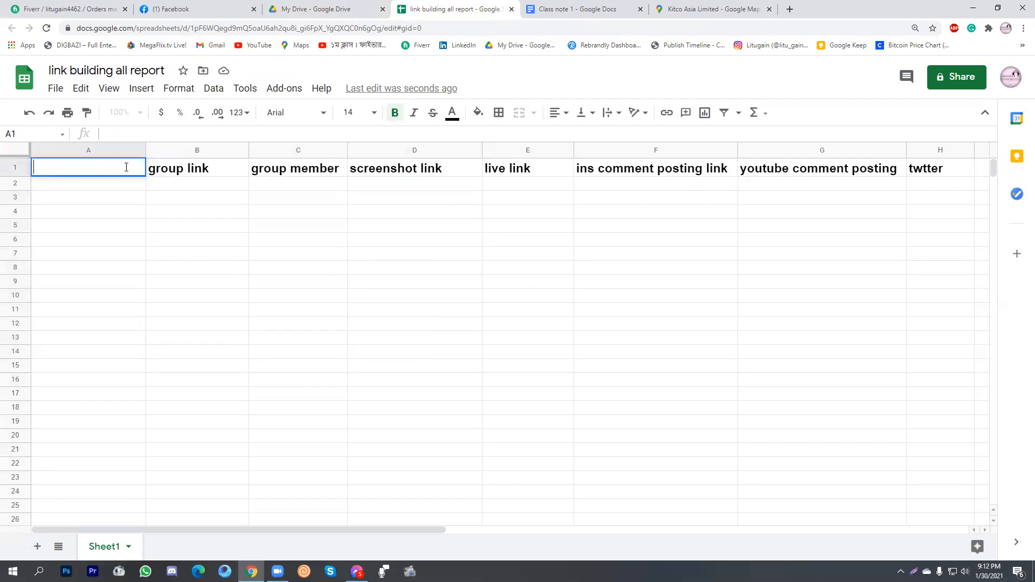
{"action": "type", "text": "Company"}
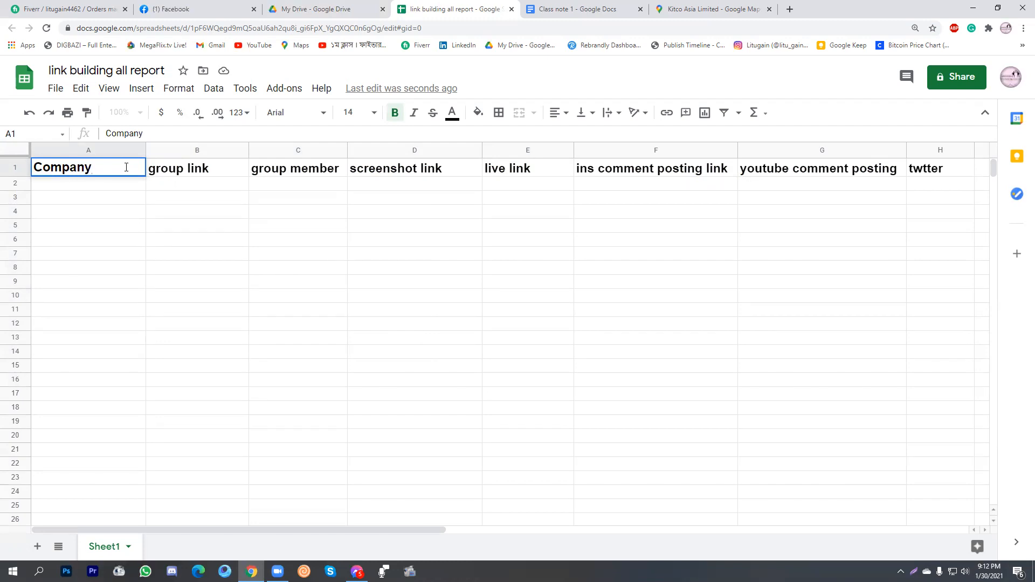
{"action": "type", "text": " name"}
Replace the "group link" header in cell B1 with "full name"
{"action": "double_click", "coordinate": [215, 167]}
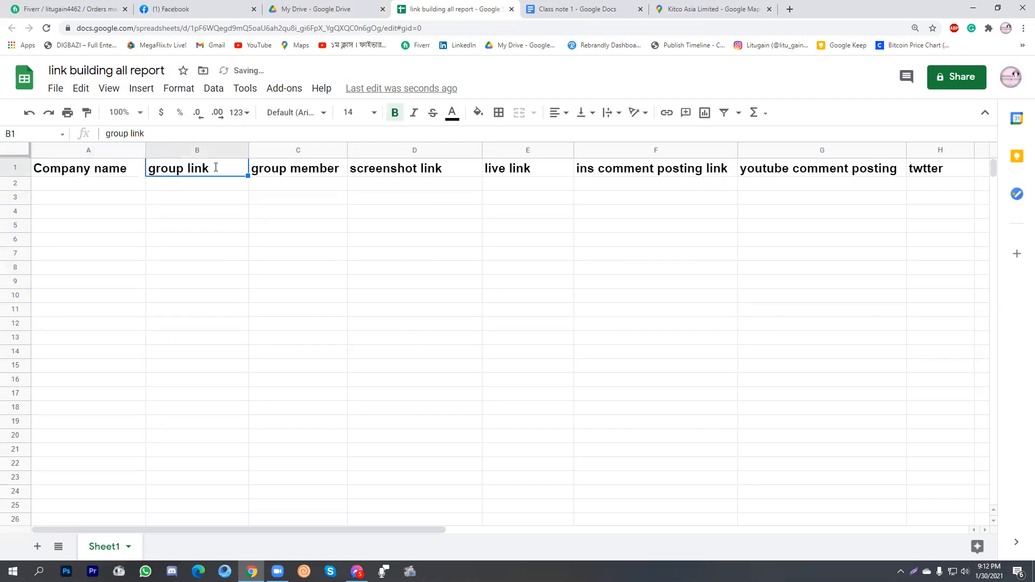
{"action": "key", "text": "BackSpace"}
{"action": "key", "text": "BackSpace"}
{"action": "key", "text": "BackSpace"}
{"action": "key", "text": "BackSpace"}
{"action": "key", "text": "BackSpace"}
{"action": "key", "text": "BackSpace"}
{"action": "key", "text": "BackSpace"}
{"action": "key", "text": "BackSpace"}
{"action": "key", "text": "BackSpace"}
{"action": "key", "text": "BackSpace"}
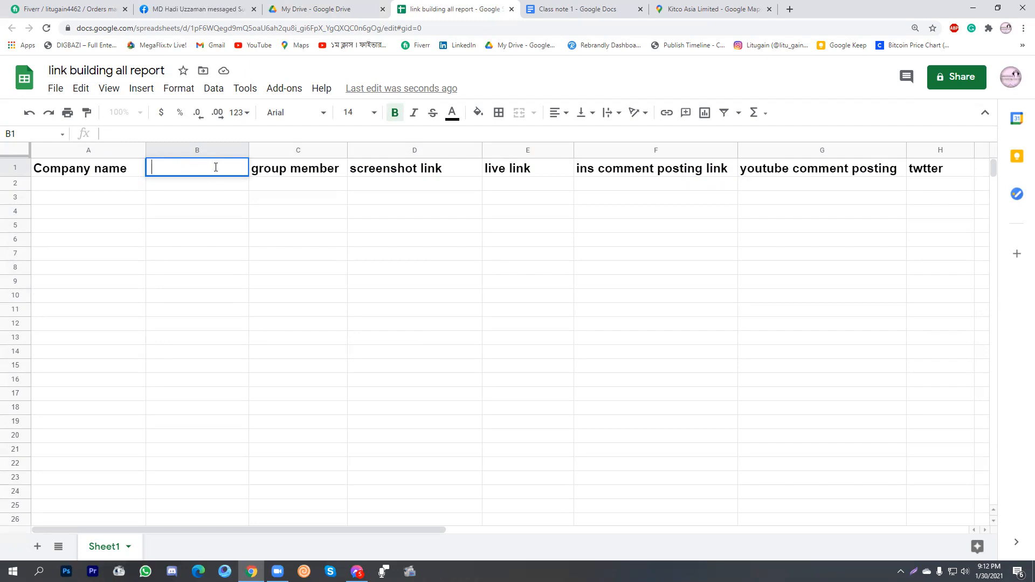
{"action": "type", "text": "ull name"}
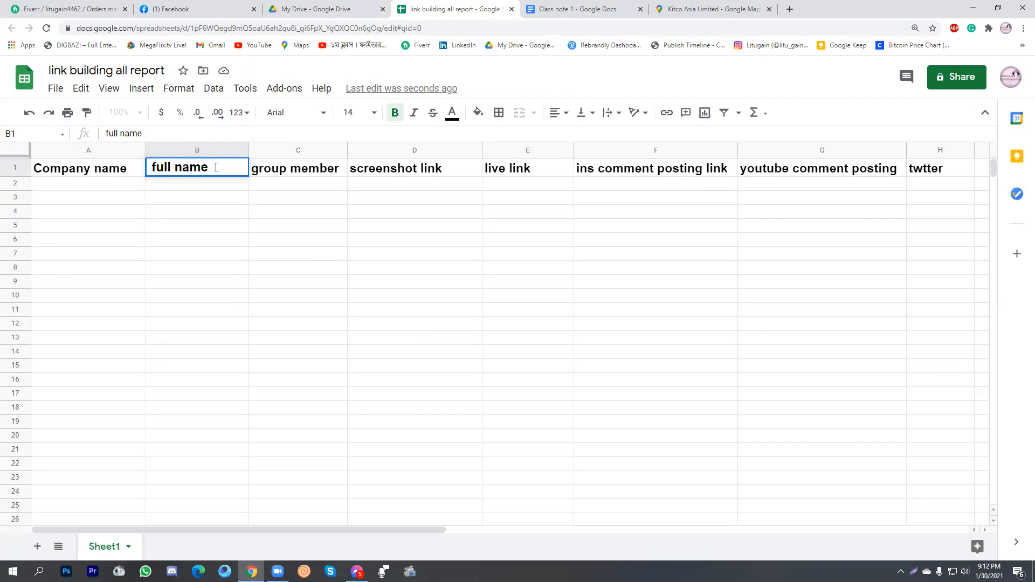
Replace the "group member" header in cell C1 with "email"
{"action": "double_click", "coordinate": [301, 169]}
{"action": "key", "text": "BackSpace"}
{"action": "key", "text": "BackSpace"}
{"action": "key", "text": "BackSpace"}
{"action": "key", "text": "BackSpace"}
{"action": "key", "text": "BackSpace"}
{"action": "key", "text": "BackSpace"}
{"action": "key", "text": "BackSpace"}
{"action": "key", "text": "BackSpace"}
{"action": "key", "text": "BackSpace"}
{"action": "key", "text": "BackSpace"}
{"action": "key", "text": "BackSpace"}
{"action": "key", "text": "BackSpace"}
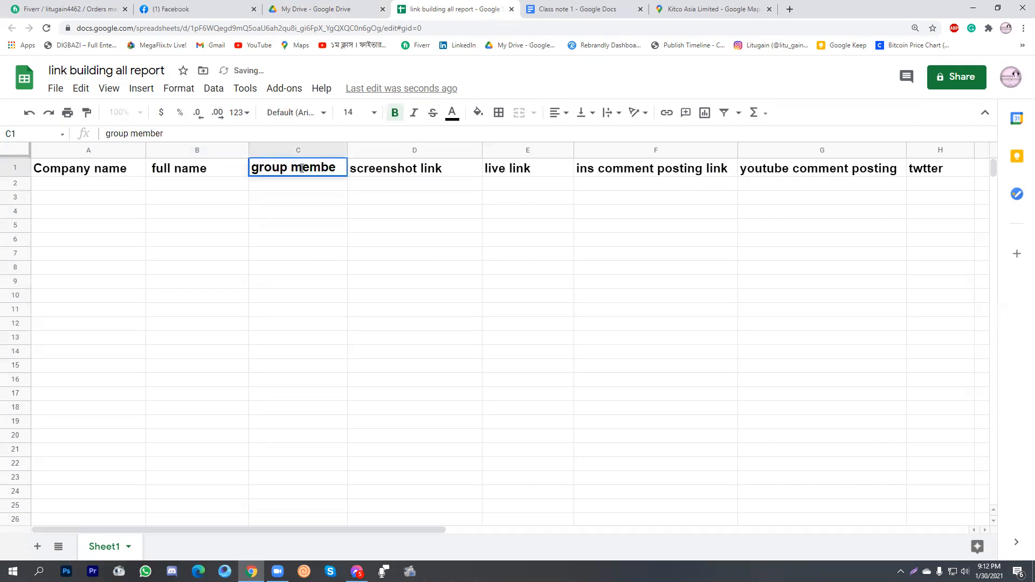
{"action": "type", "text": "email"}
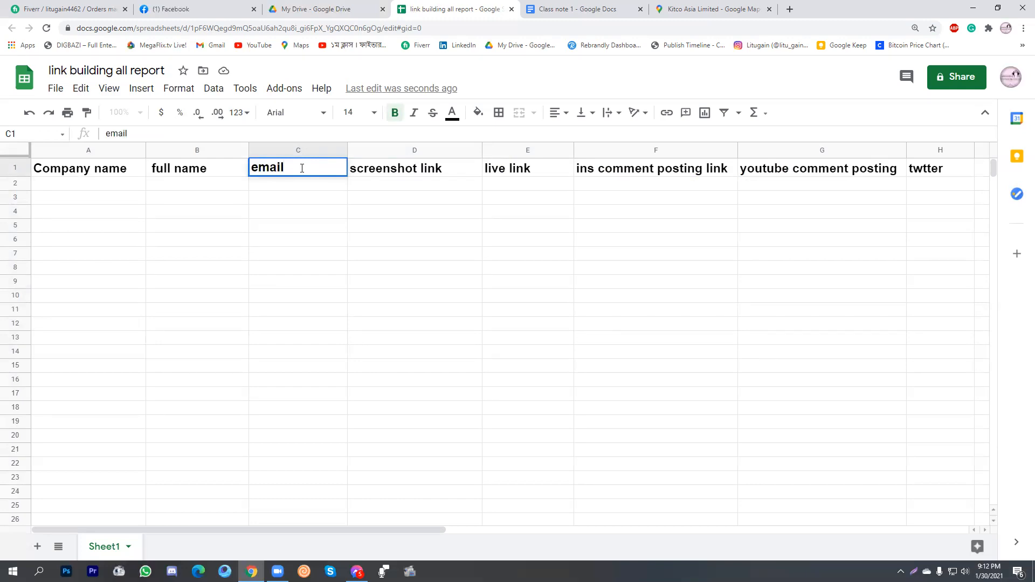
Replace the "screenshot link" header in cell D1 with "contact nbr"
{"action": "double_click", "coordinate": [434, 170]}
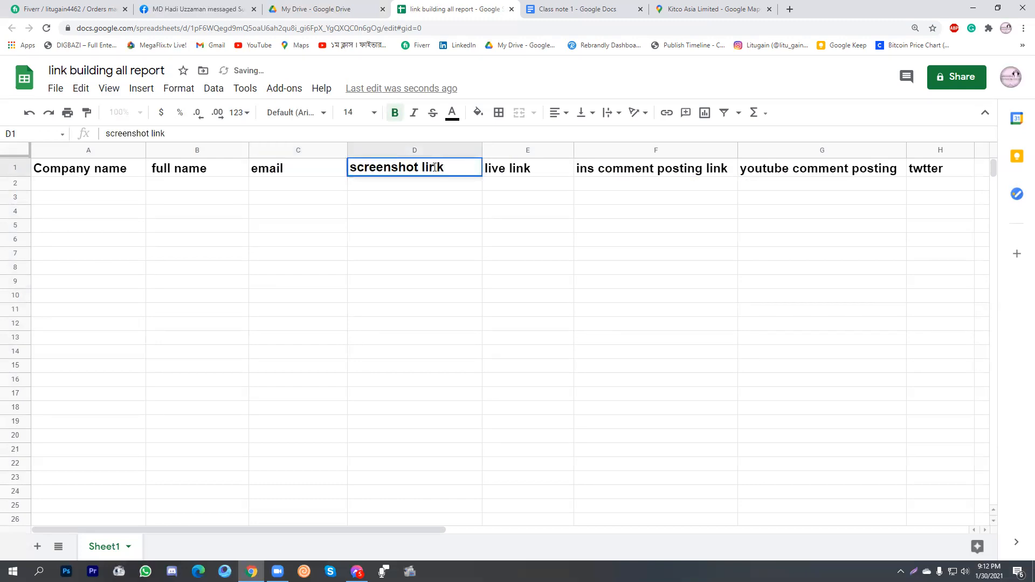
{"action": "key", "text": "BackSpace"}
{"action": "key", "text": "BackSpace"}
{"action": "key", "text": "BackSpace"}
{"action": "key", "text": "BackSpace"}
{"action": "key", "text": "BackSpace"}
{"action": "key", "text": "BackSpace"}
{"action": "key", "text": "BackSpace"}
{"action": "key", "text": "BackSpace"}
{"action": "key", "text": "BackSpace"}
{"action": "key", "text": "BackSpace"}
{"action": "key", "text": "BackSpace"}
{"action": "key", "text": "BackSpace"}
{"action": "key", "text": "BackSpace"}
{"action": "key", "text": "BackSpace"}
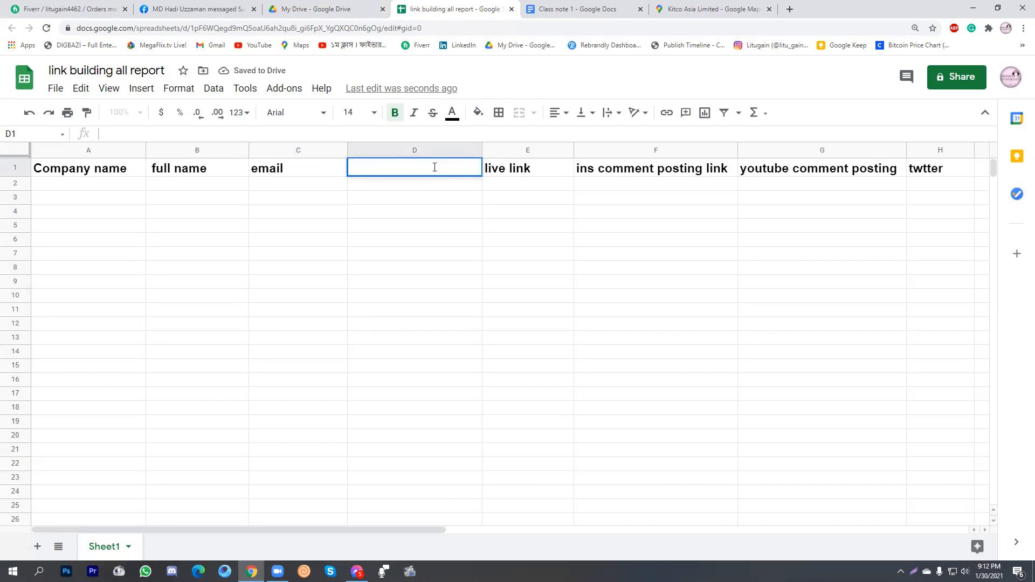
{"action": "type", "text": "con"}
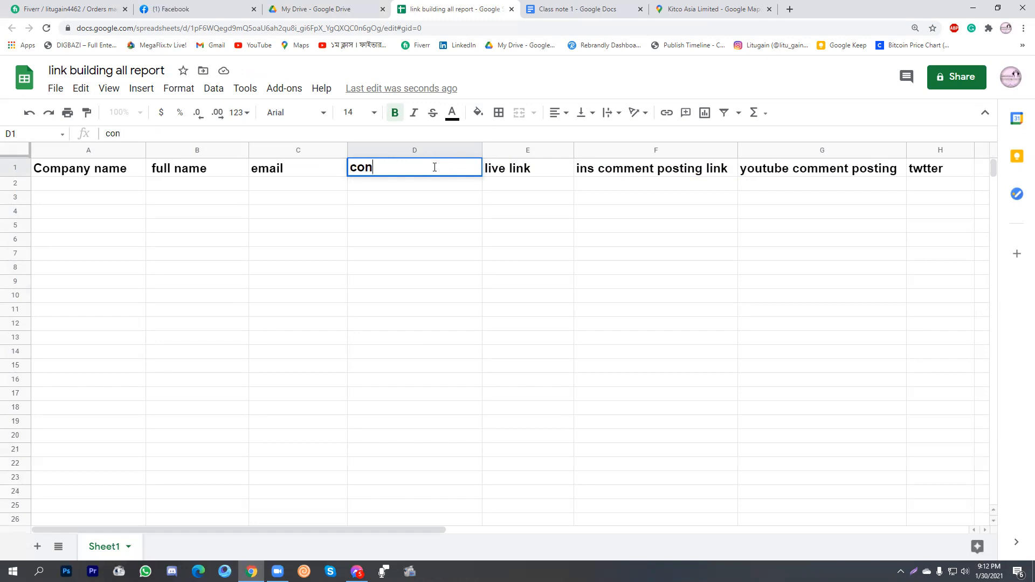
{"action": "type", "text": "tact nbr"}
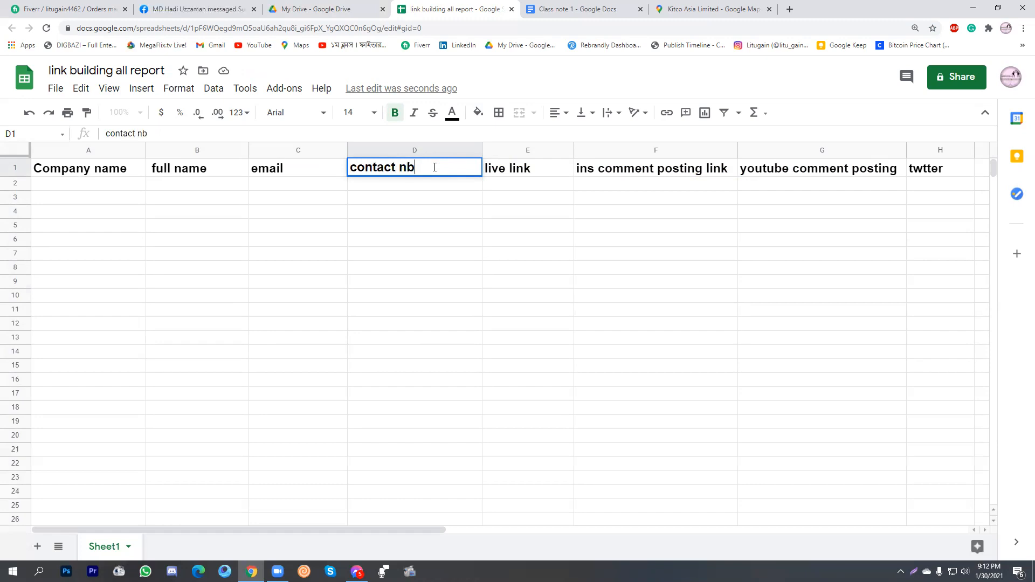
Replace the "live link" header in cell E1 with "website"
{"action": "double_click", "coordinate": [532, 168]}
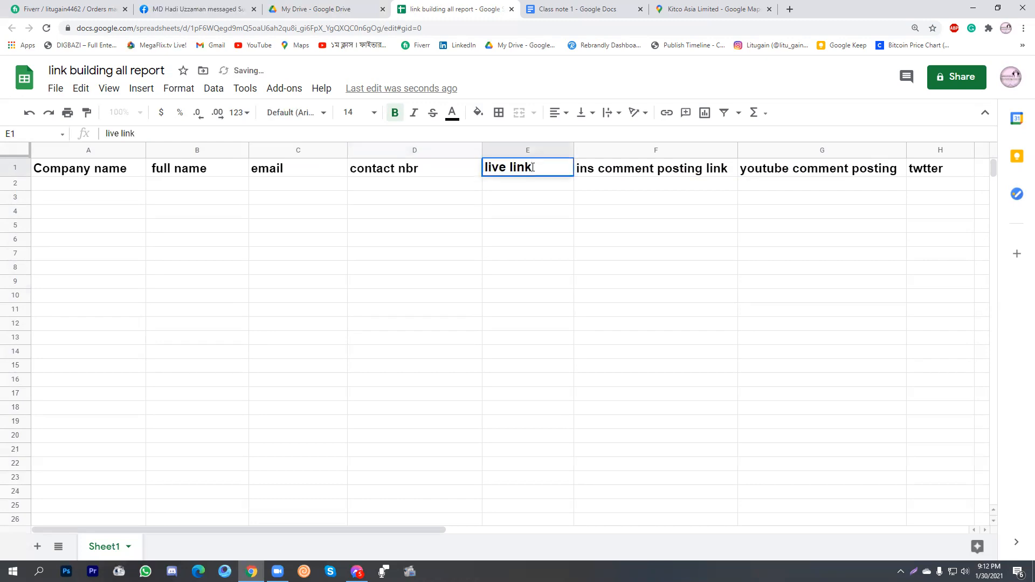
{"action": "key", "text": "BackSpace"}
{"action": "key", "text": "BackSpace"}
{"action": "key", "text": "BackSpace"}
{"action": "key", "text": "BackSpace"}
{"action": "key", "text": "BackSpace"}
{"action": "key", "text": "BackSpace"}
{"action": "key", "text": "BackSpace"}
{"action": "key", "text": "BackSpace"}
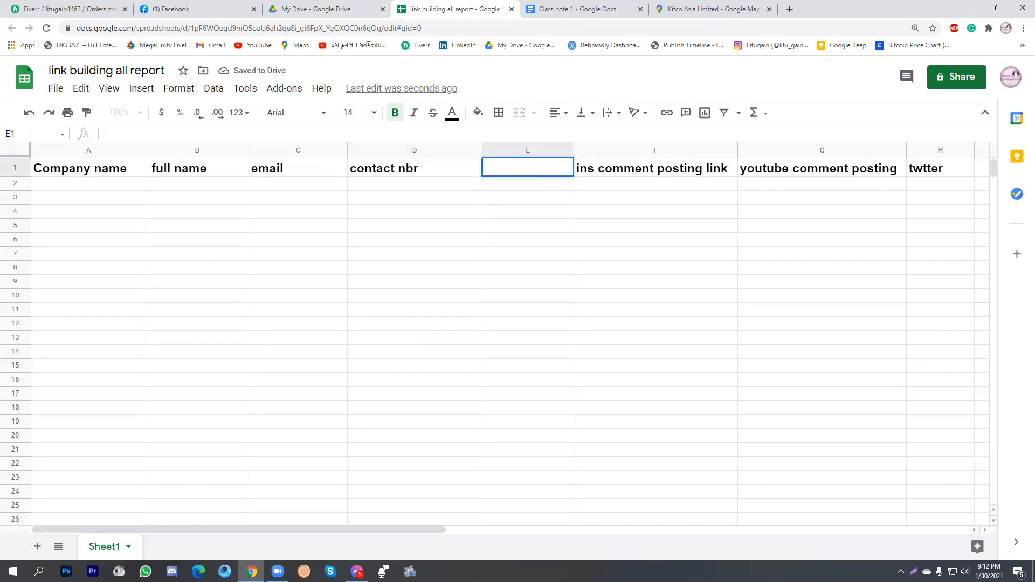
{"action": "type", "text": "website"}
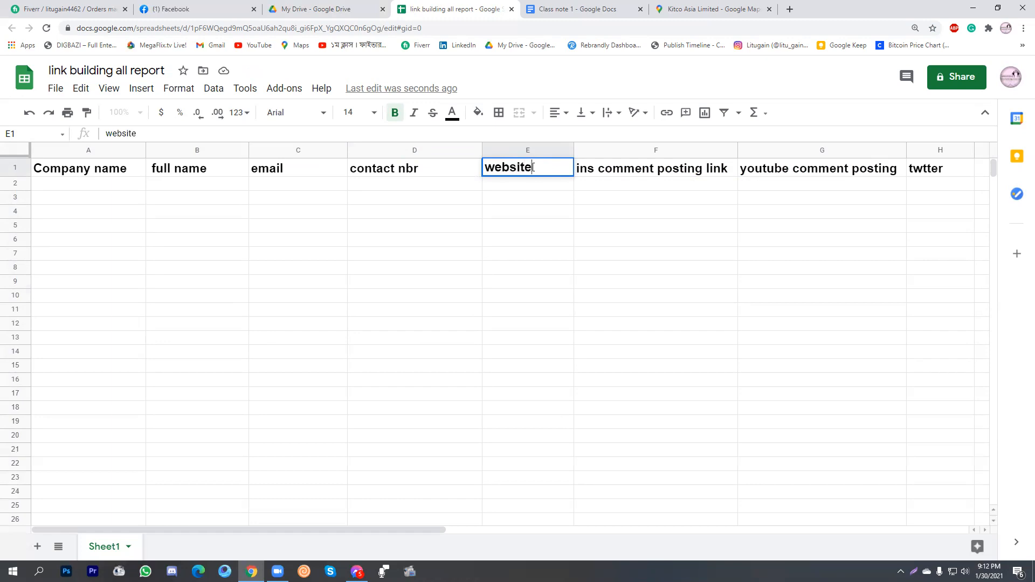
Replace the "ins comment posting link" header in cell F1 with "Linked in"
{"action": "double_click", "coordinate": [646, 168]}
{"action": "double_click", "coordinate": [646, 168]}
{"action": "triple_click", "coordinate": [646, 168]}
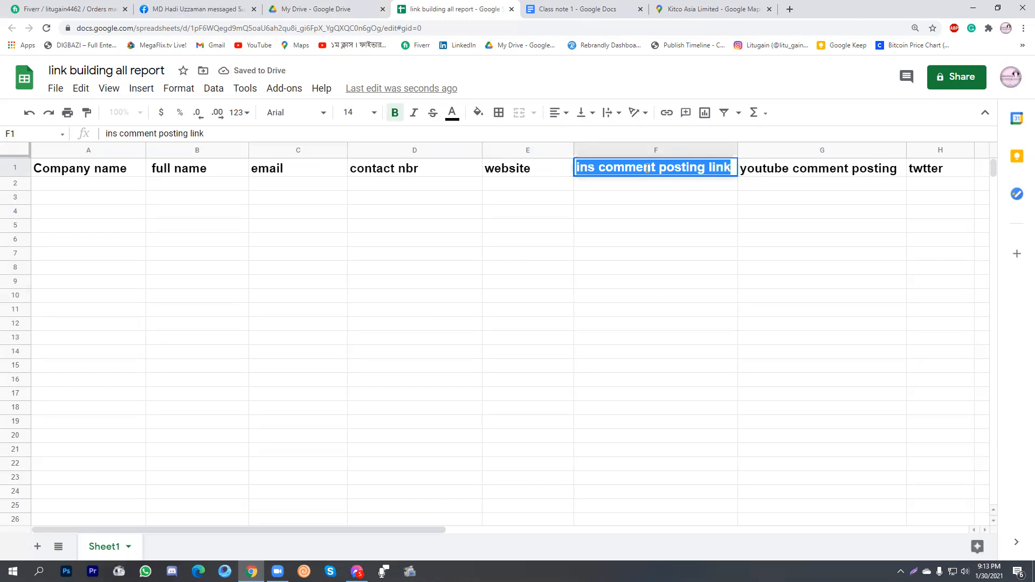
{"action": "type", "text": "Linked i"}
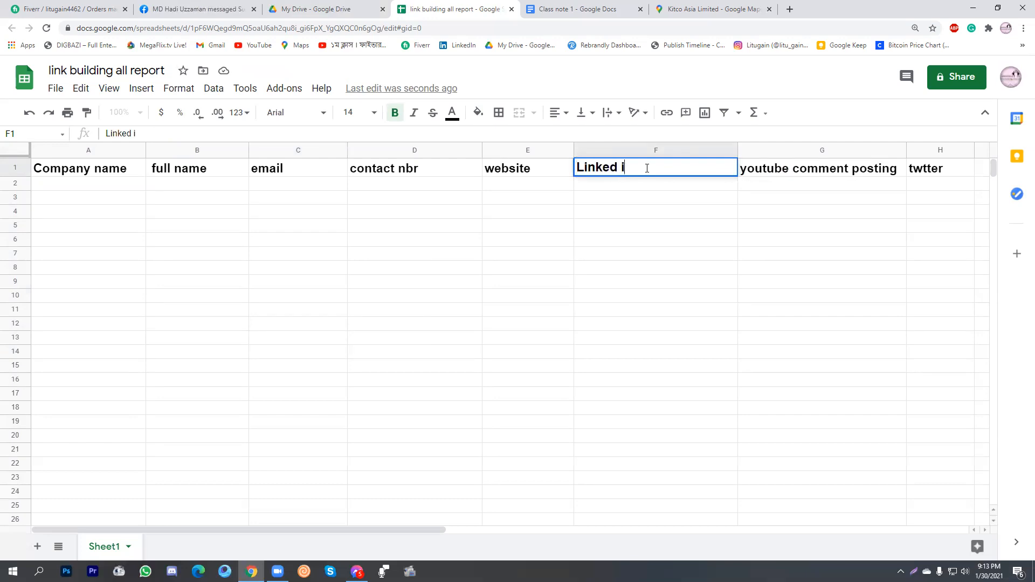
Replace the "youtube comment posting" header in cell G1 with "facebook"
{"action": "left_click", "coordinate": [817, 173]}
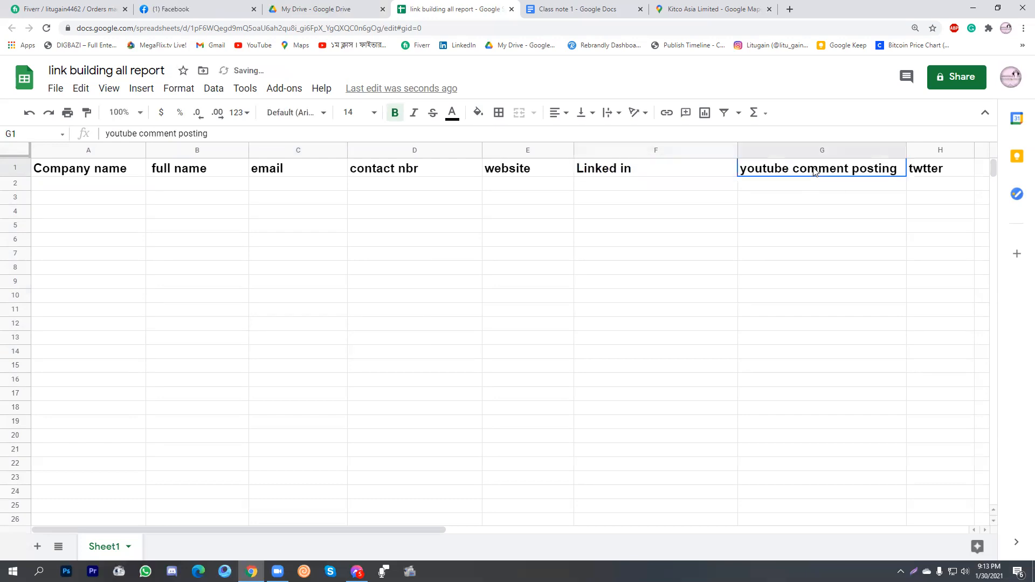
{"action": "double_click", "coordinate": [815, 171]}
{"action": "triple_click", "coordinate": [814, 168]}
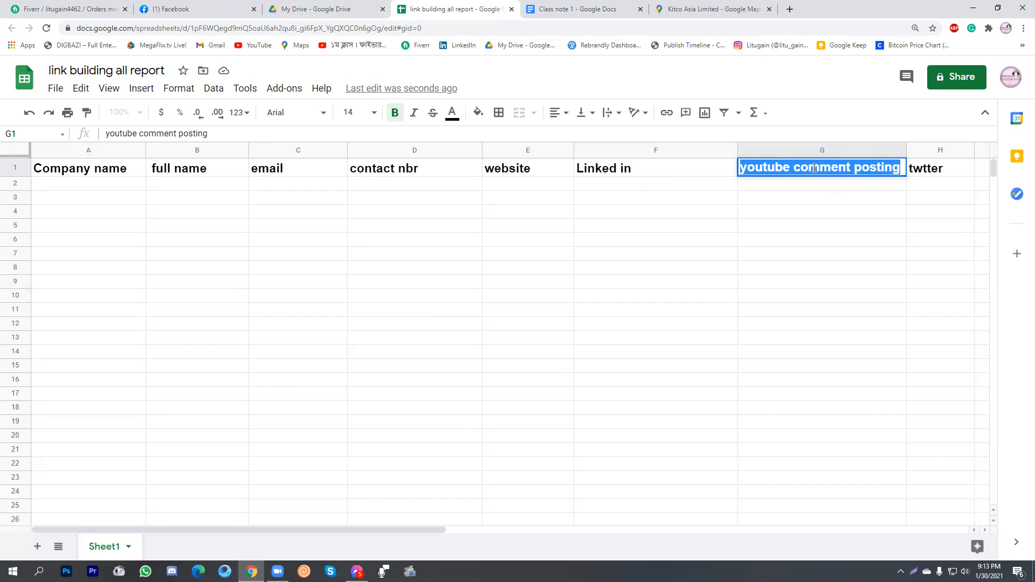
{"action": "type", "text": "facebook"}
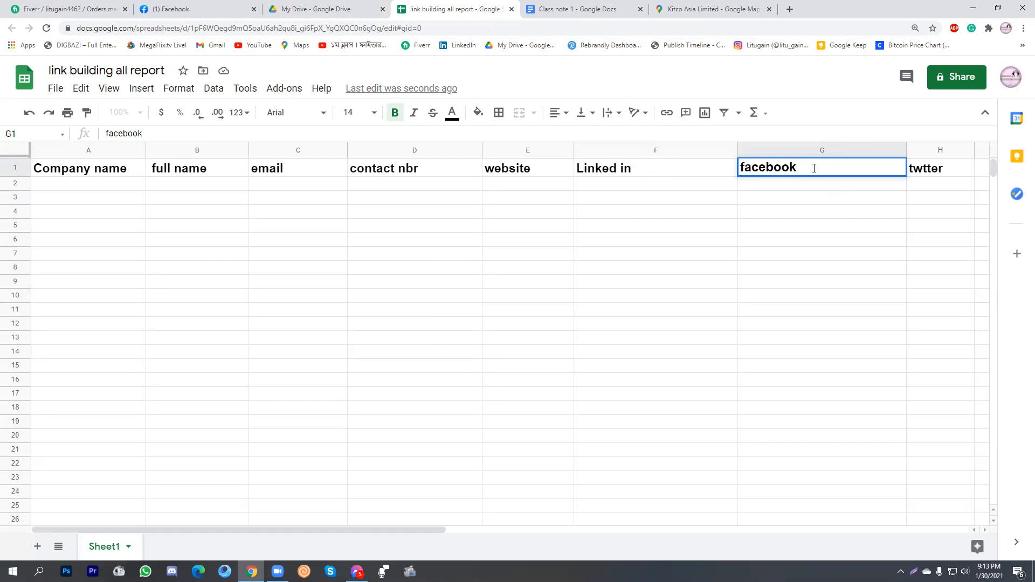
{"action": "left_click", "coordinate": [882, 210]}
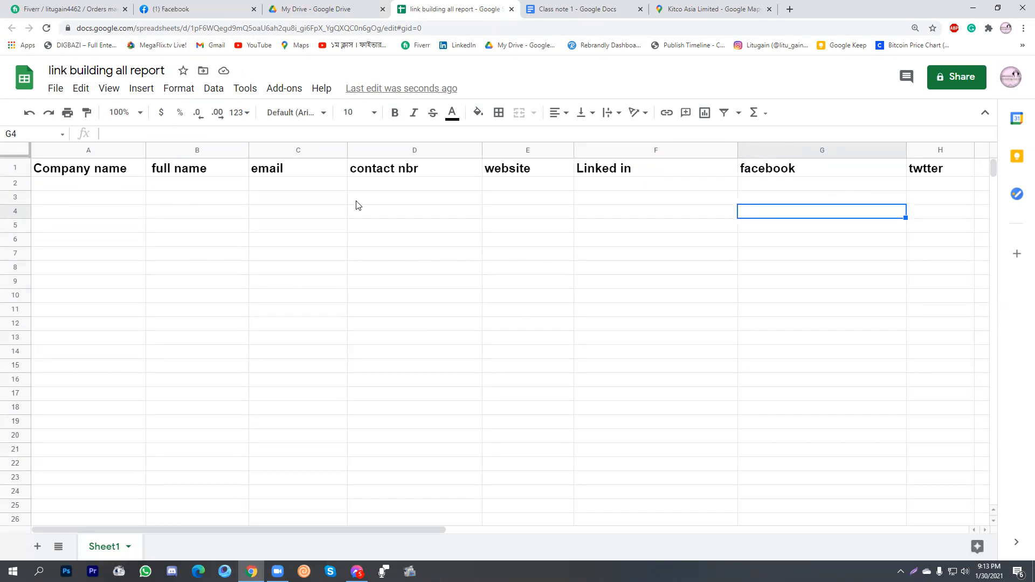
{"action": "left_click", "coordinate": [777, 271]}
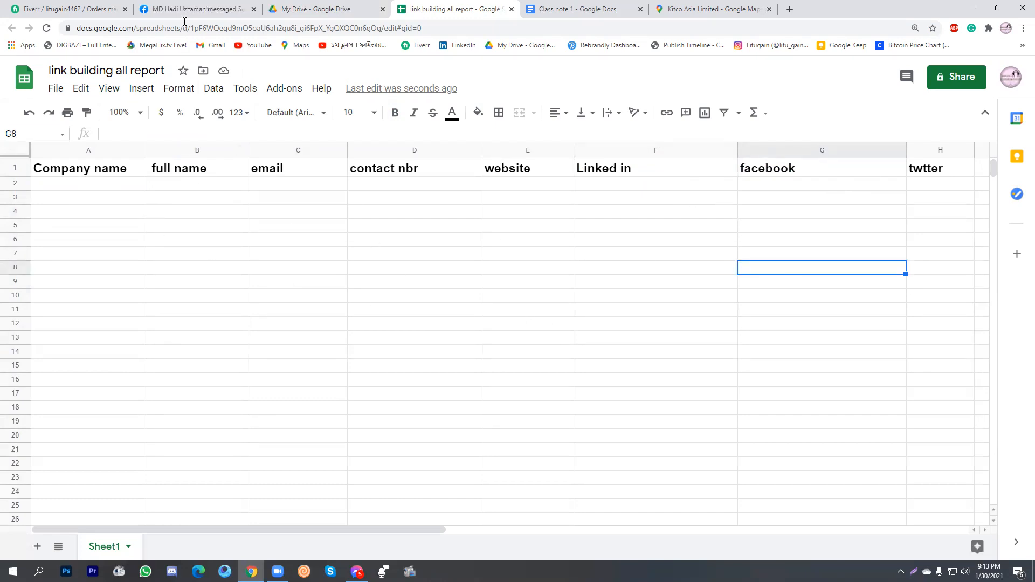
Paste the copied company name "Kitco Asia Limited" into cell A2 under the "Company name" header
{"action": "left_click", "coordinate": [698, 8]}
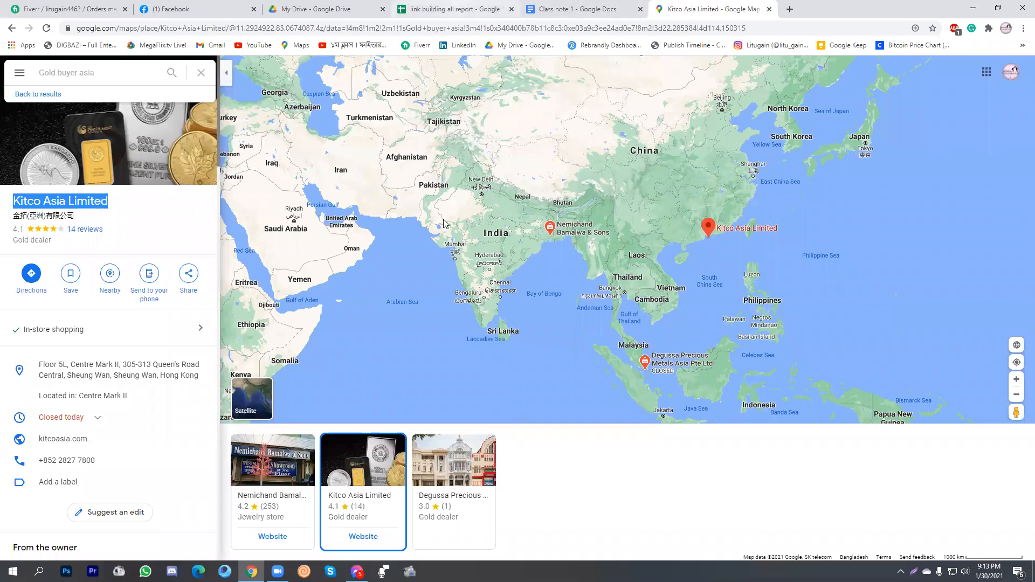
{"action": "left_click", "coordinate": [453, 9]}
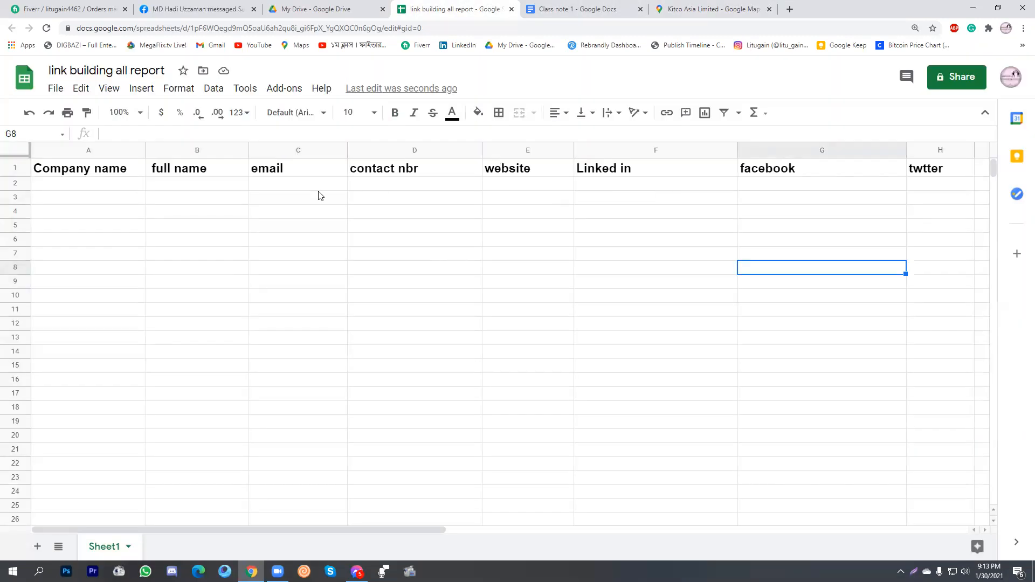
{"action": "left_click", "coordinate": [78, 186]}
{"action": "double_click", "coordinate": [79, 187]}
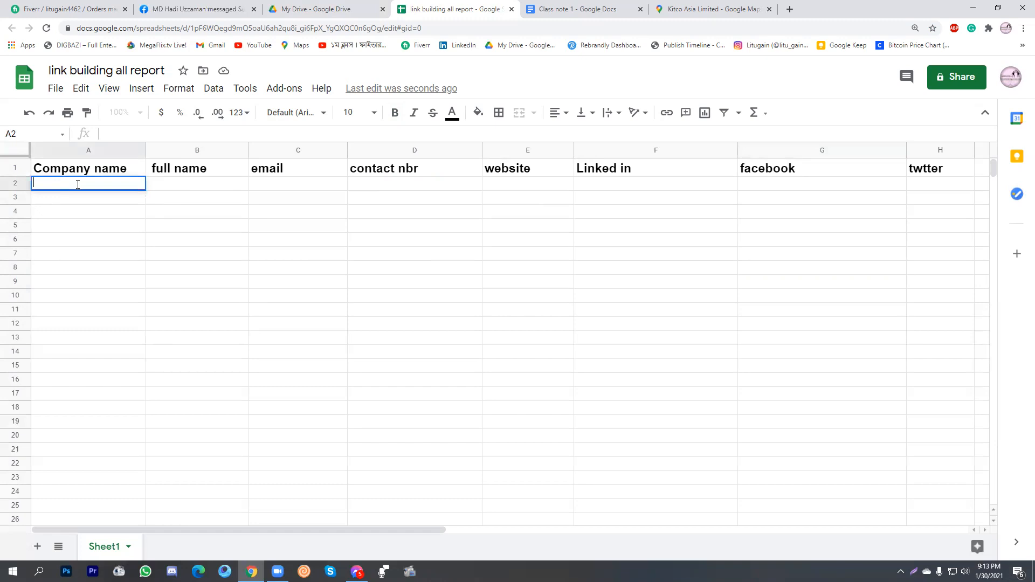
{"action": "right_click", "coordinate": [78, 186]}
{"action": "left_click", "coordinate": [129, 265]}
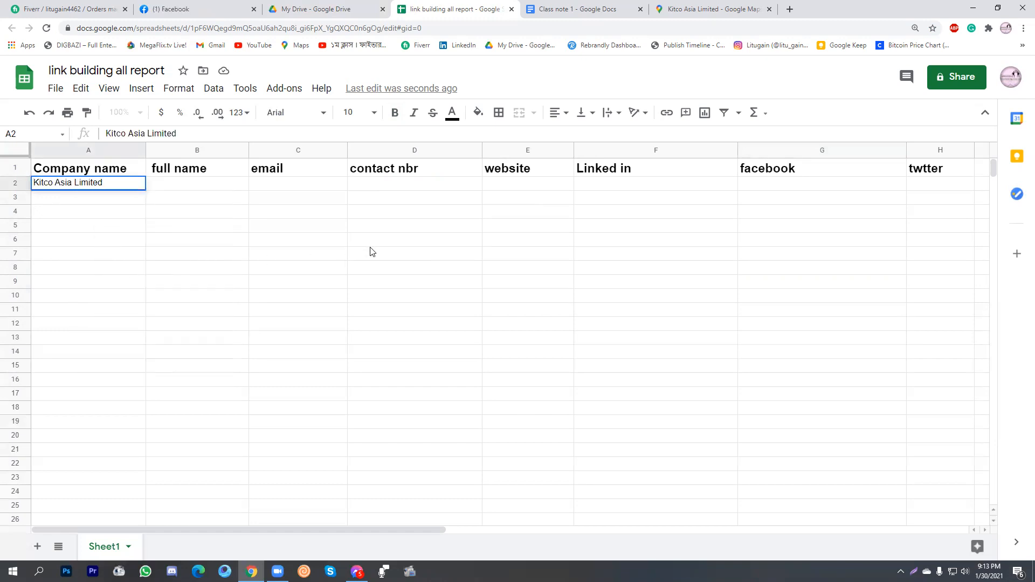
{"action": "left_click", "coordinate": [495, 296]}
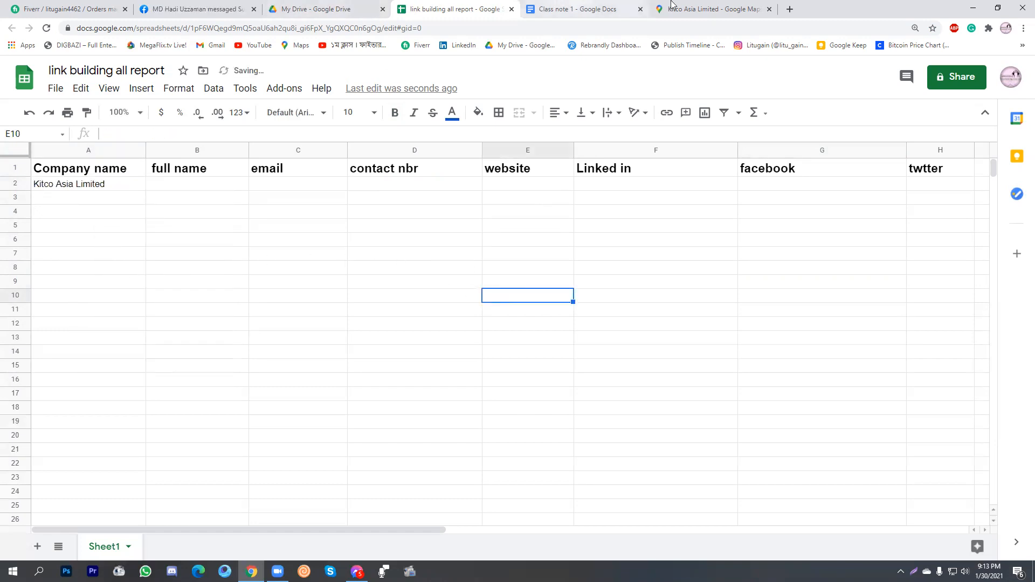
Insert a column between "Linked in" and "facebook" and give it the header "Location"
{"action": "left_click", "coordinate": [709, 9]}
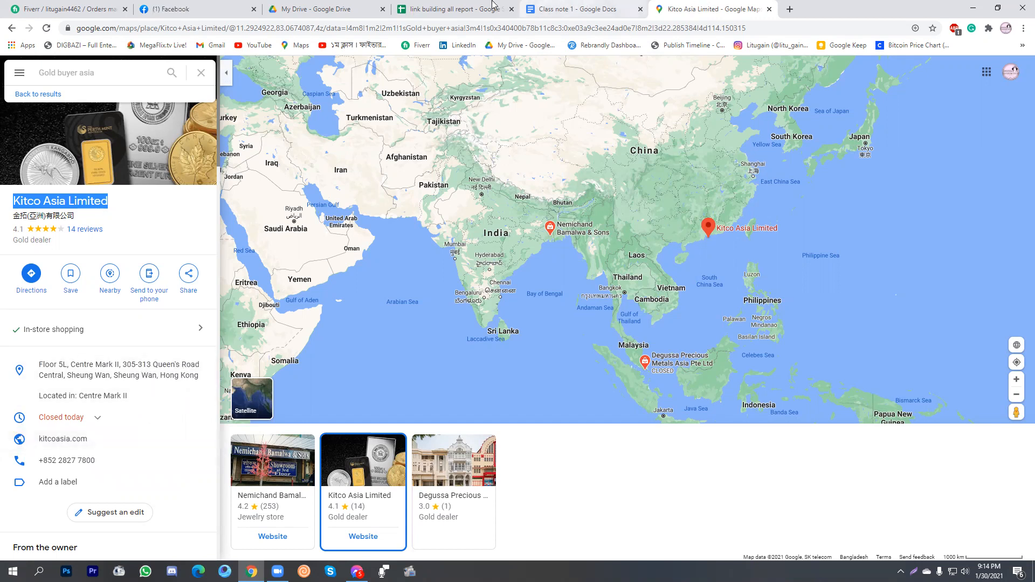
{"action": "left_click", "coordinate": [453, 9]}
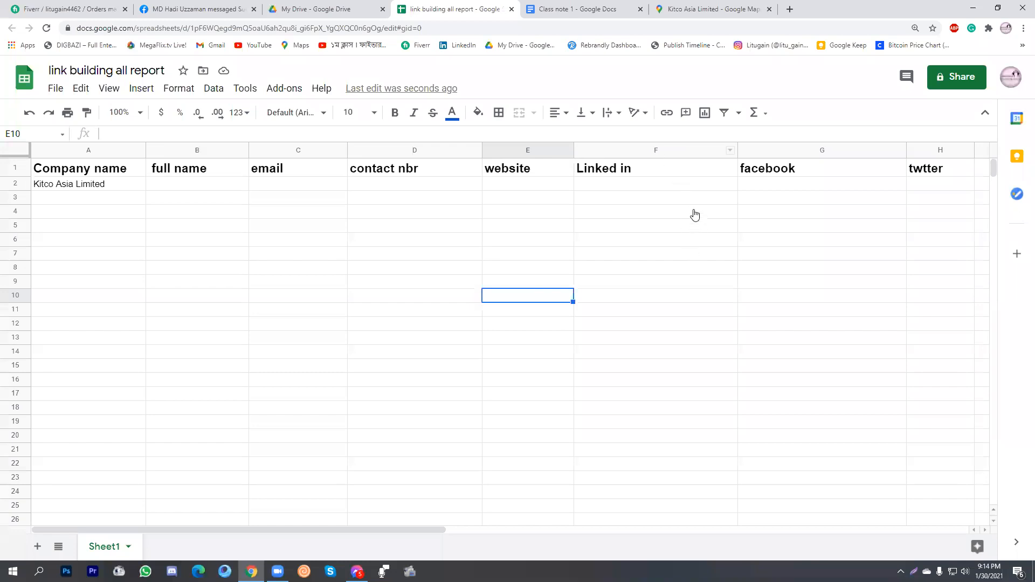
{"action": "right_click", "coordinate": [649, 150]}
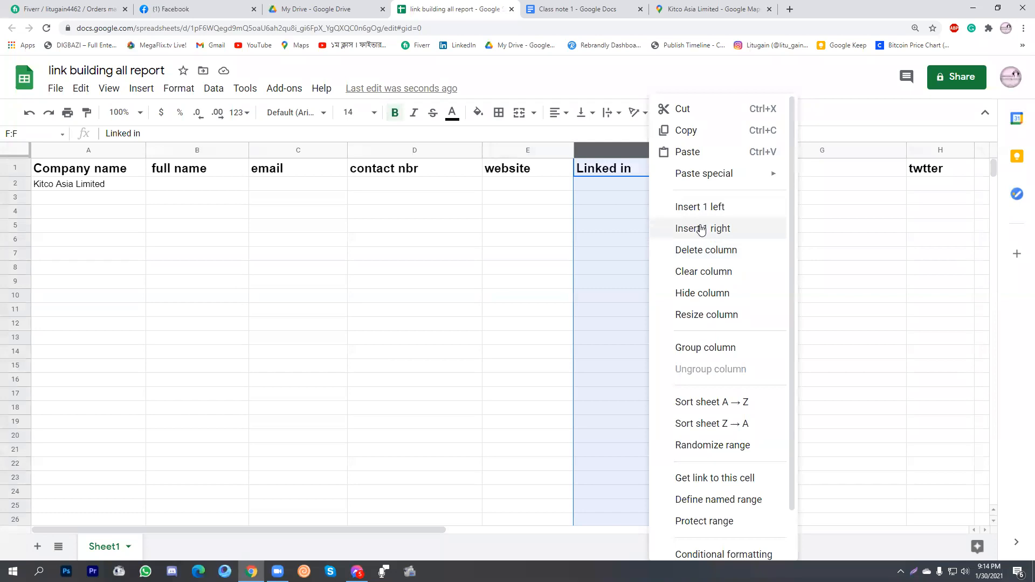
{"action": "left_click", "coordinate": [701, 228]}
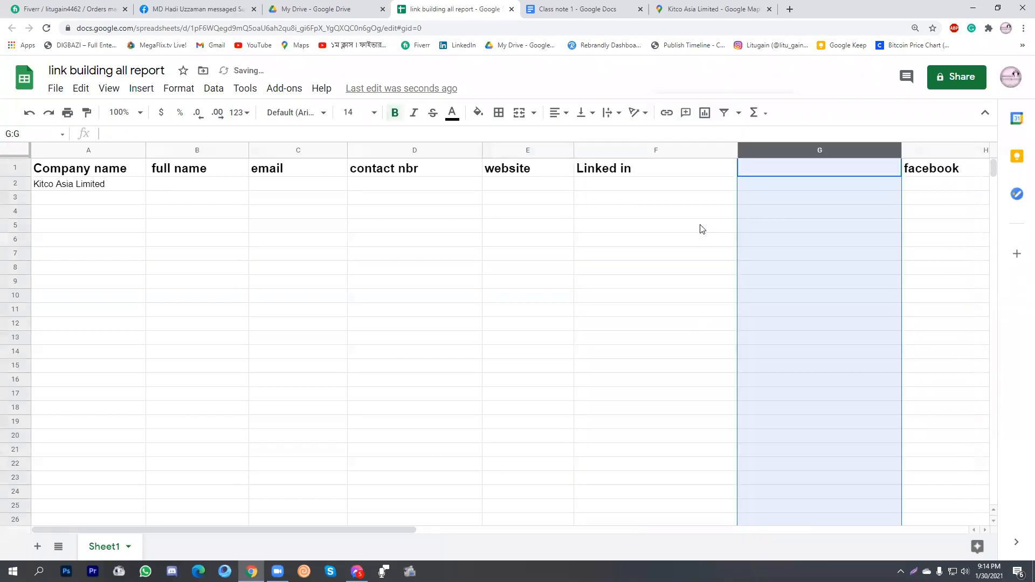
{"action": "left_click", "coordinate": [770, 169]}
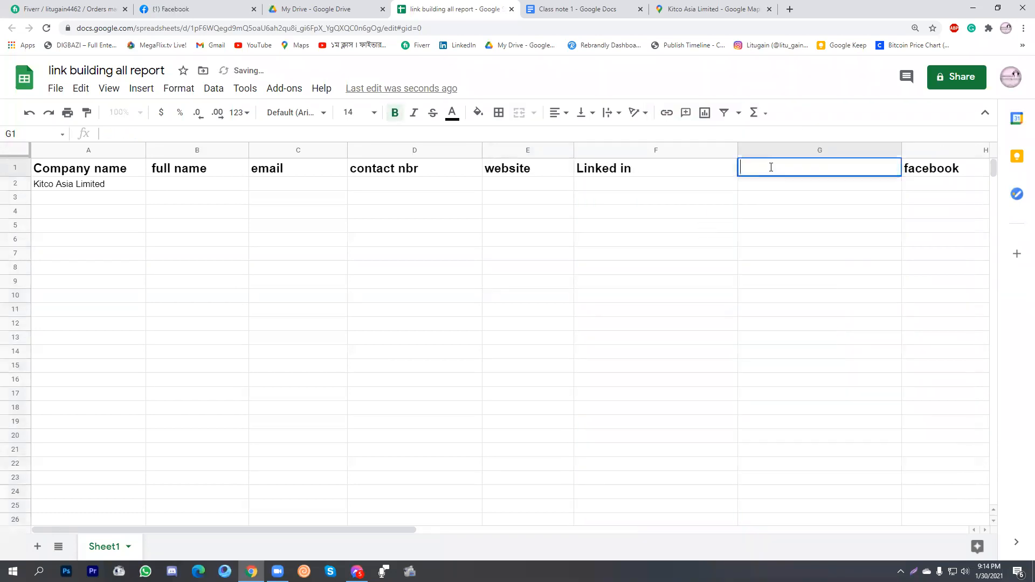
{"action": "type", "text": "L"}
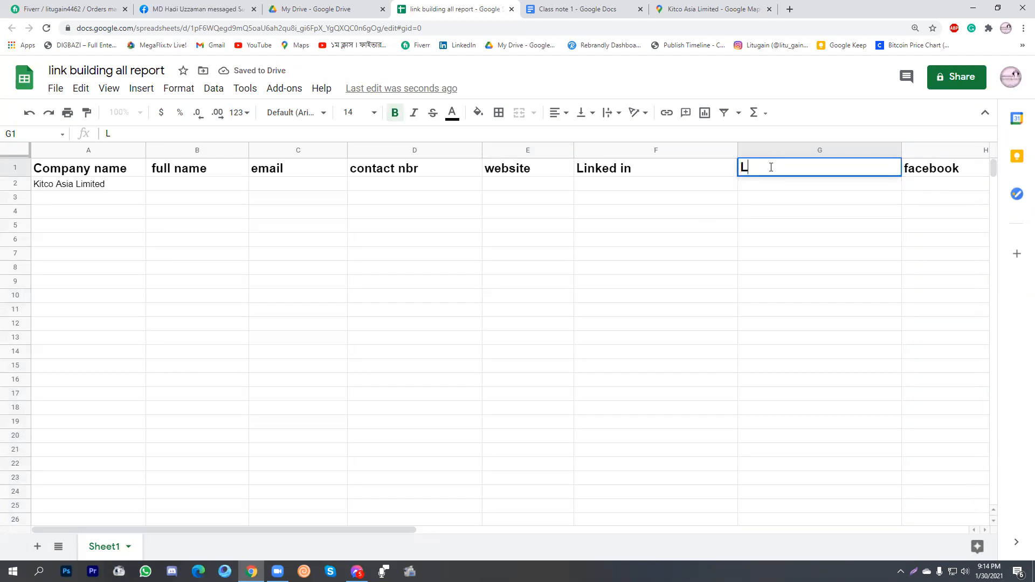
{"action": "type", "text": "oca"}
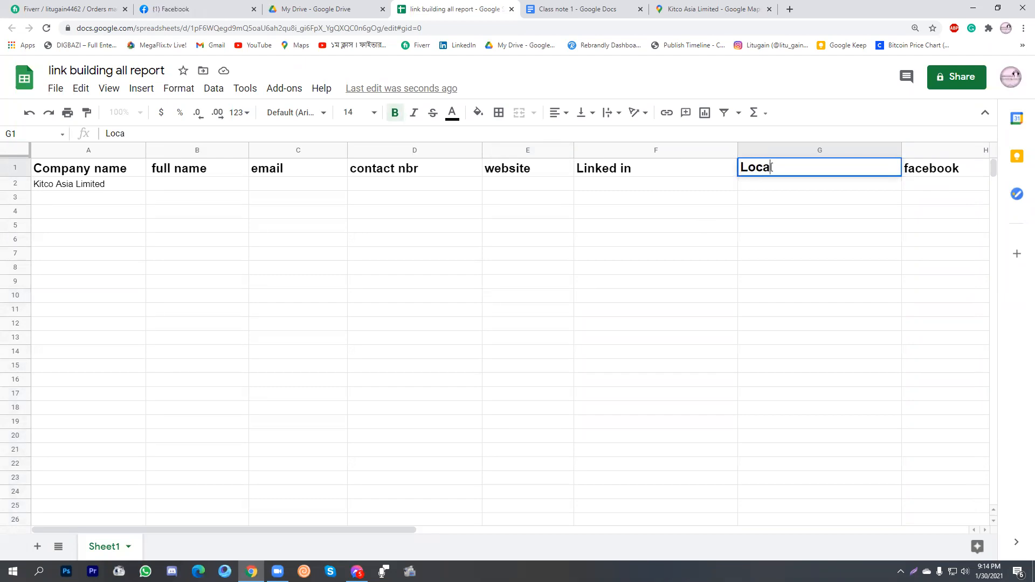
{"action": "type", "text": "tion"}
{"action": "left_click", "coordinate": [777, 273]}
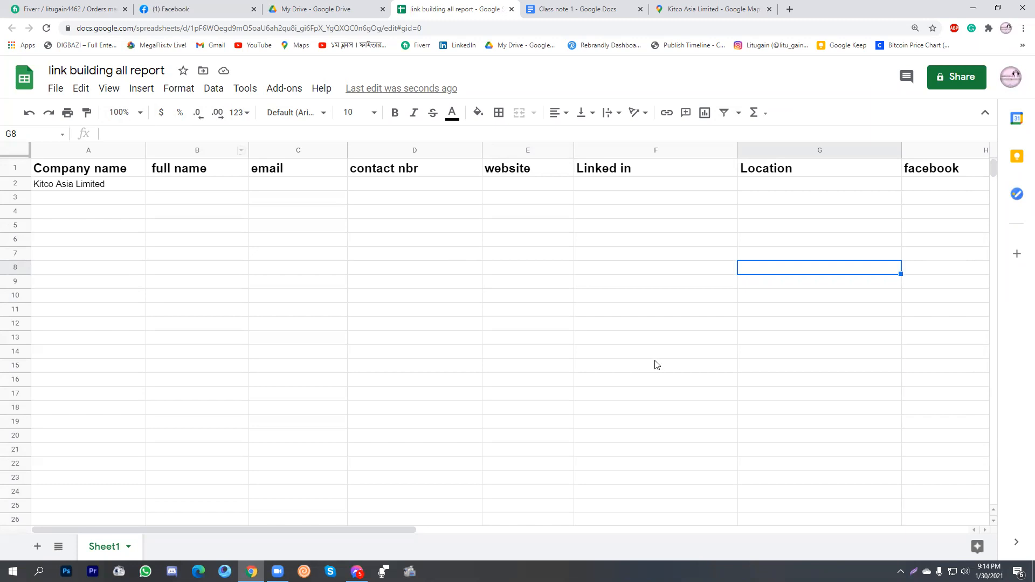
Copy Kitco Asia Limited's address from its Google Maps listing into cell G2 under the "Location" header
{"action": "left_click", "coordinate": [593, 9]}
{"action": "left_click", "coordinate": [699, 6]}
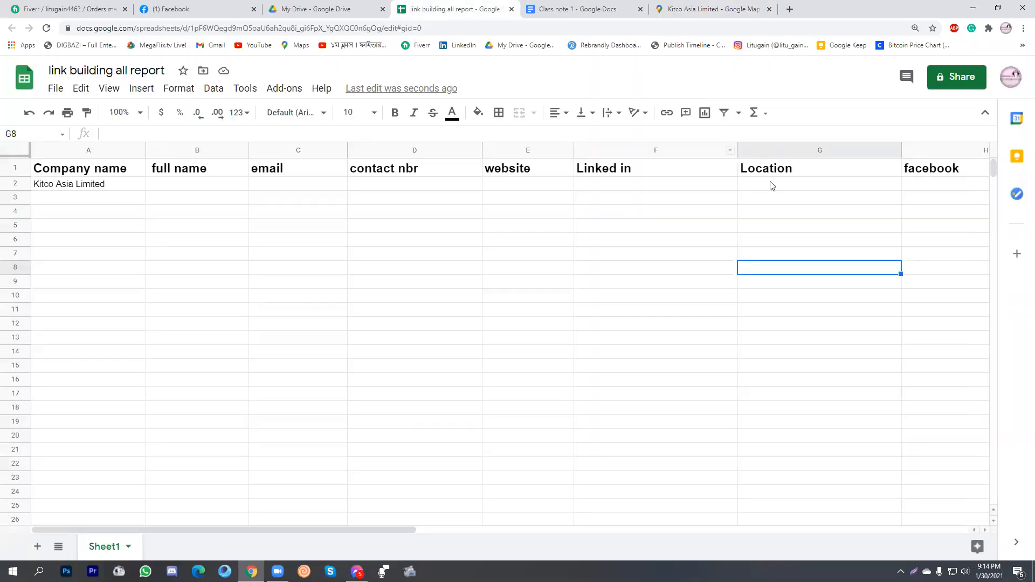
{"action": "double_click", "coordinate": [771, 185]}
{"action": "right_click", "coordinate": [770, 186]}
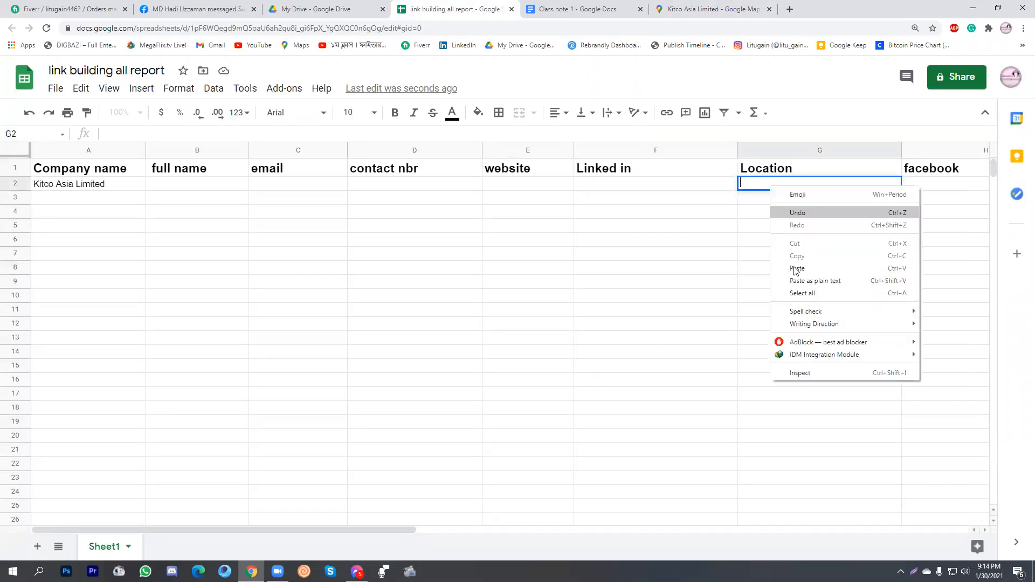
{"action": "left_click", "coordinate": [796, 271]}
{"action": "left_click", "coordinate": [824, 369]}
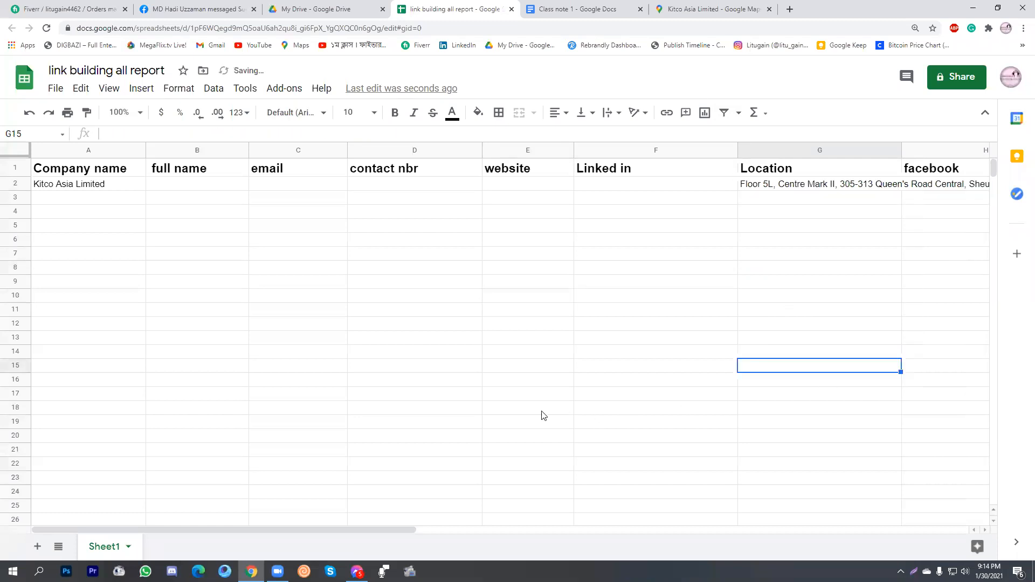
Open the kitcoasia.com website from the Google Maps listing and look through its home page
{"action": "left_click", "coordinate": [701, 9]}
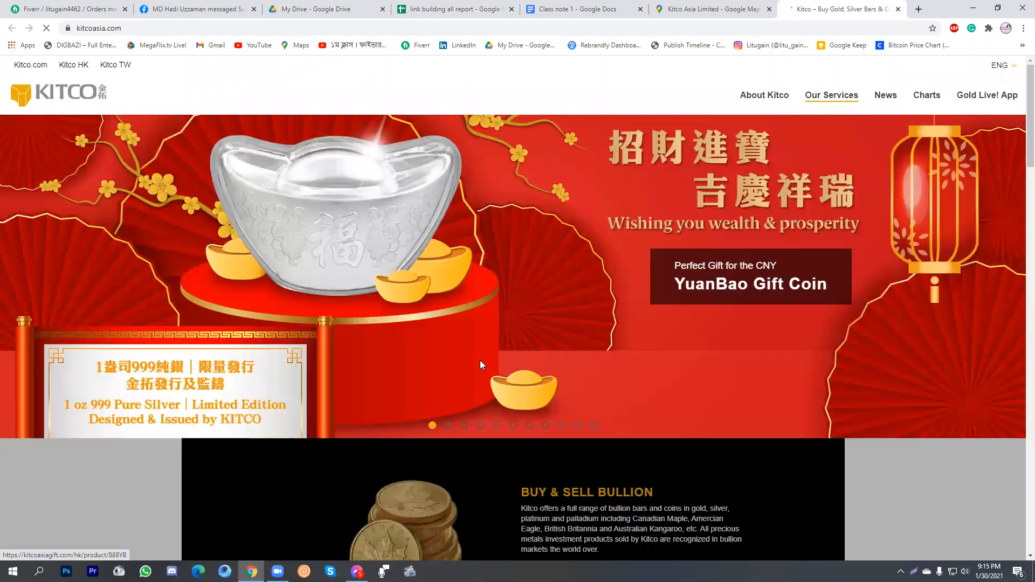
{"action": "scroll", "coordinate": [479, 360], "scroll_direction": "down", "scroll_amount": 10}
{"action": "scroll", "coordinate": [591, 272], "scroll_direction": "up", "scroll_amount": 3}
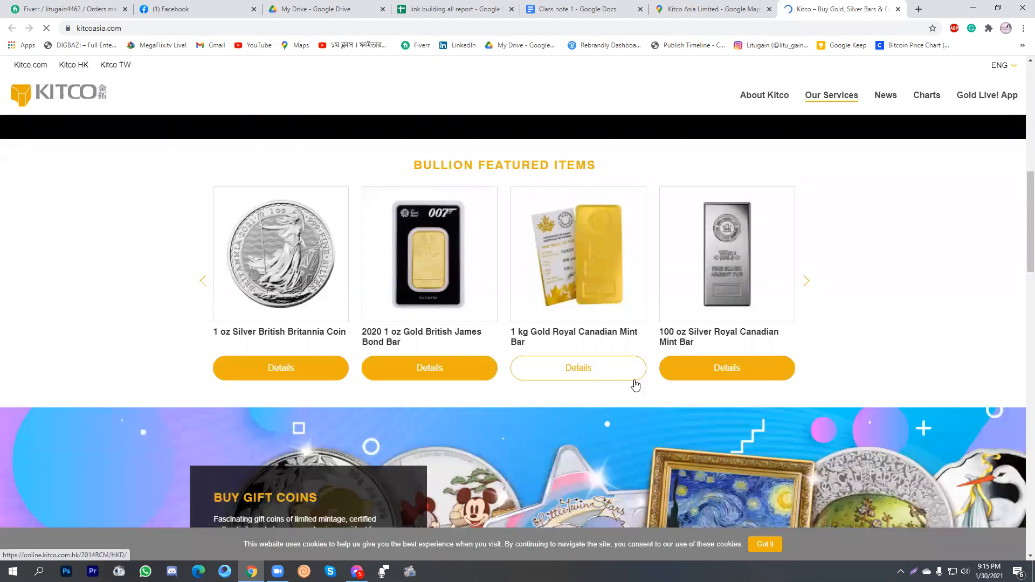
{"action": "scroll", "coordinate": [633, 381], "scroll_direction": "down", "scroll_amount": 10}
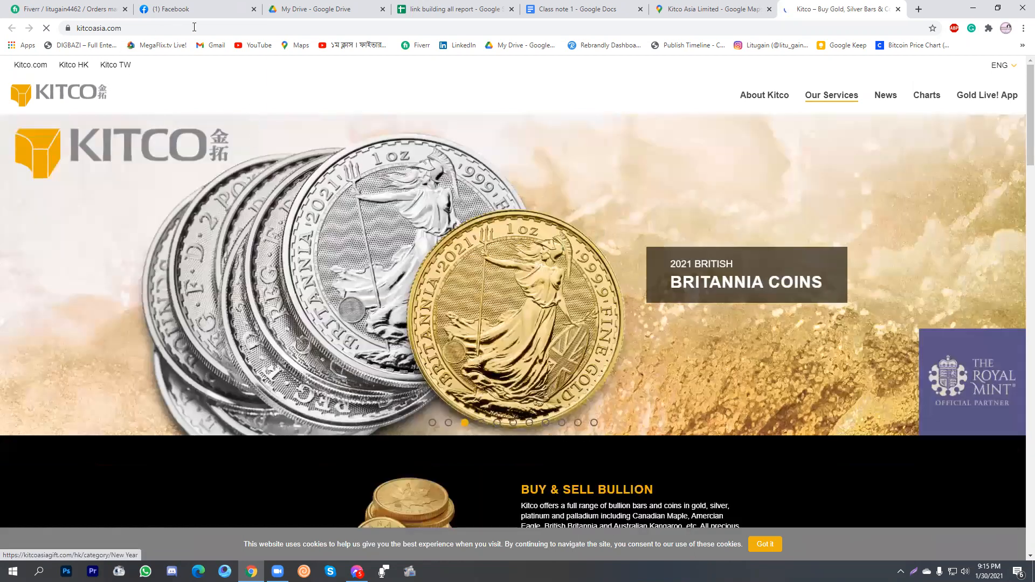
{"action": "left_click", "coordinate": [126, 28]}
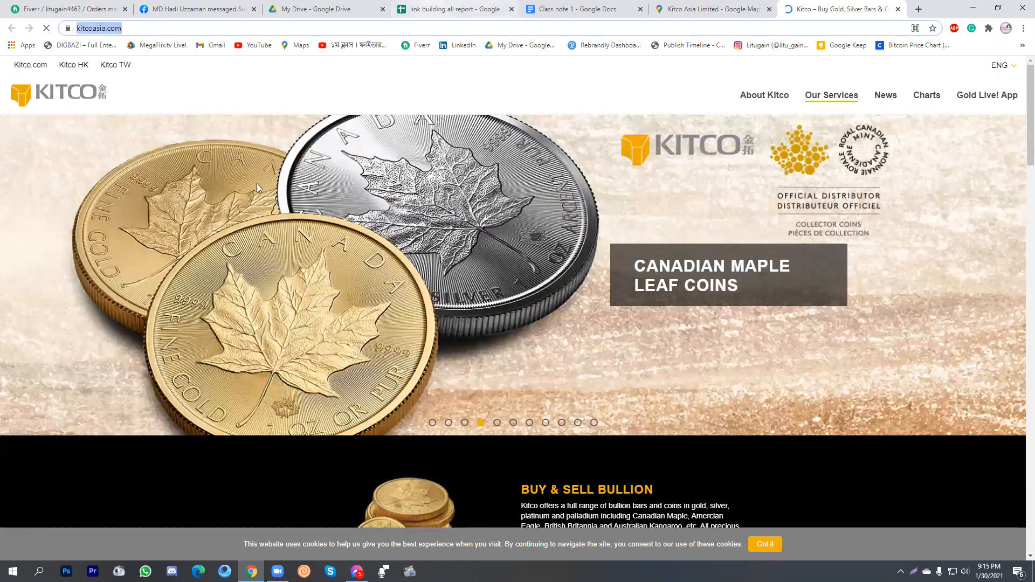
{"action": "key", "text": "ctrl+c"}
{"action": "key", "text": "ctrl+4"}
{"action": "right_click", "coordinate": [506, 184]}
{"action": "left_click", "coordinate": [536, 267]}
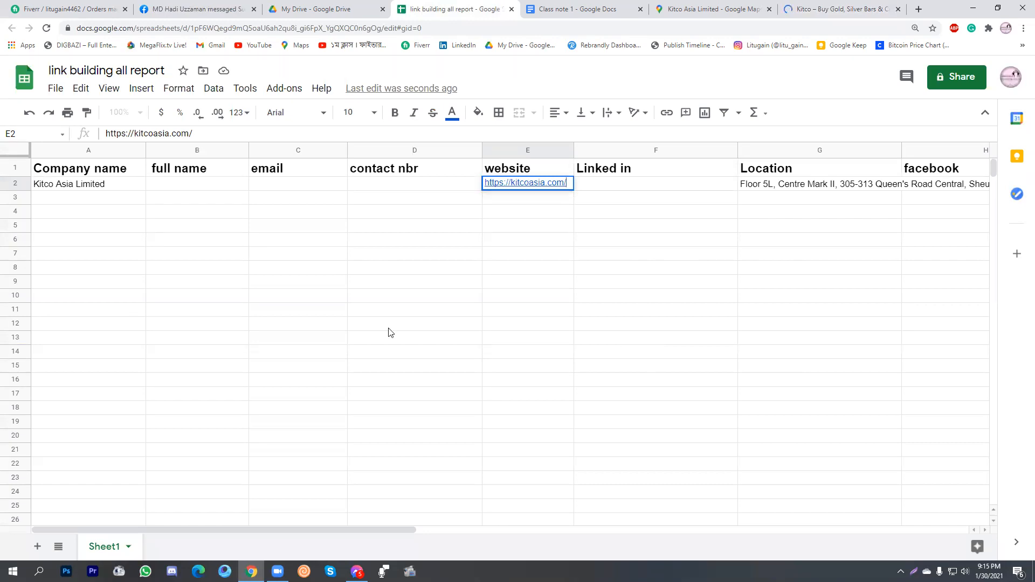
Open Kitco Asia's Facebook page from the footer of the kitcoasia.com home page and find its contact details
{"action": "left_click", "coordinate": [808, 9]}
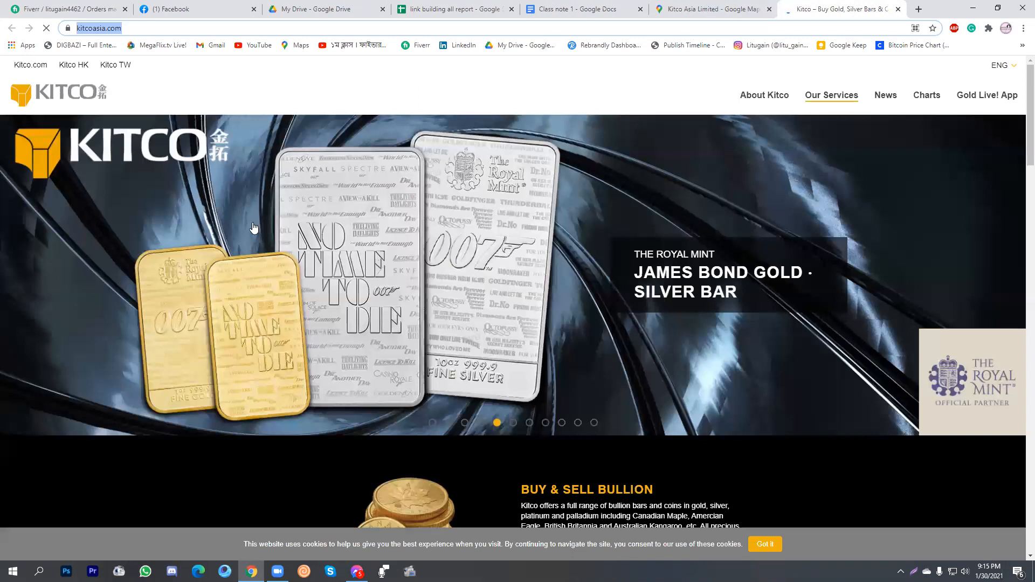
{"action": "scroll", "coordinate": [254, 228], "scroll_direction": "down", "scroll_amount": 6}
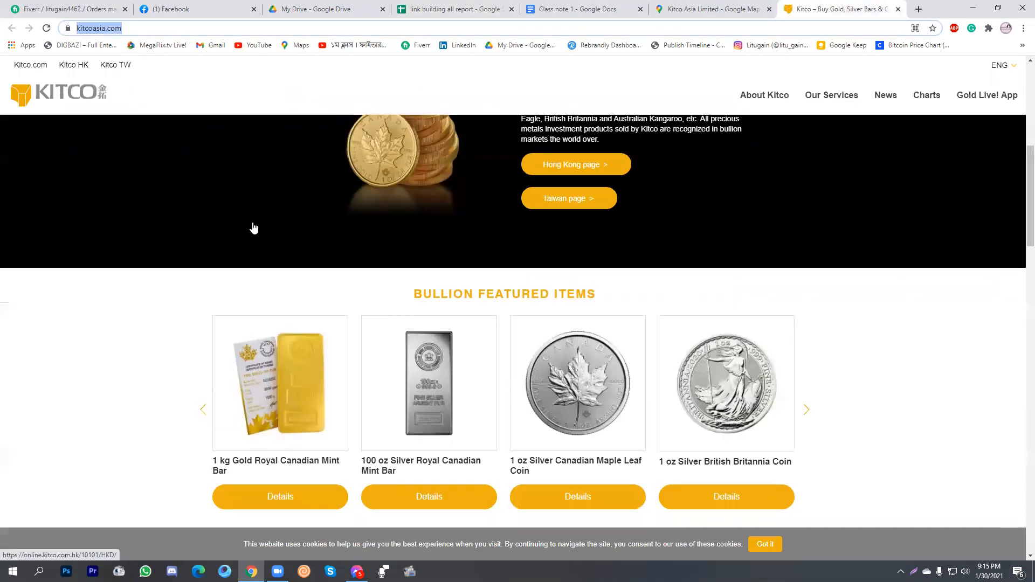
{"action": "scroll", "coordinate": [253, 228], "scroll_direction": "down", "scroll_amount": 6}
{"action": "scroll", "coordinate": [253, 226], "scroll_direction": "down", "scroll_amount": 6}
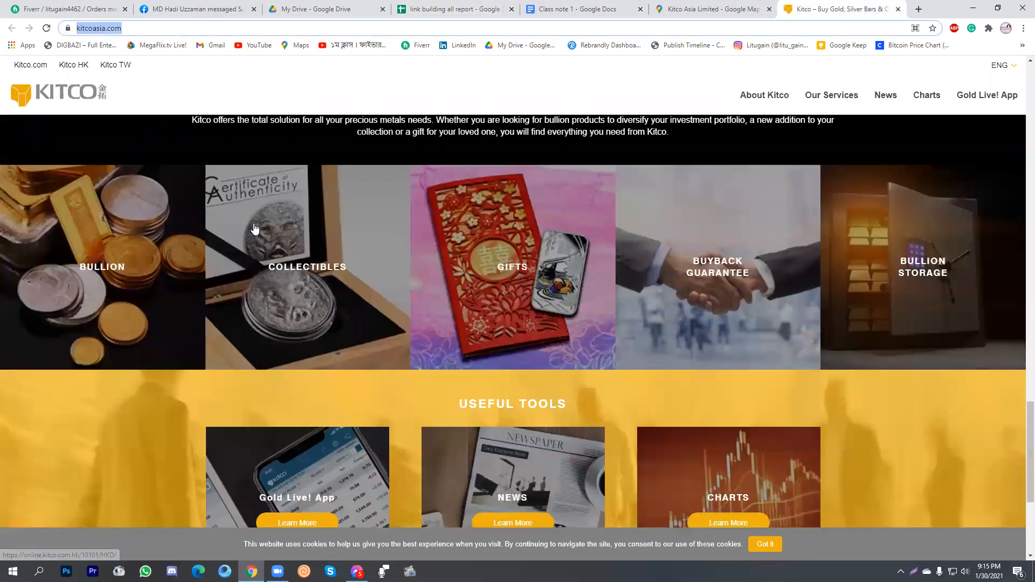
{"action": "scroll", "coordinate": [254, 228], "scroll_direction": "down", "scroll_amount": 5}
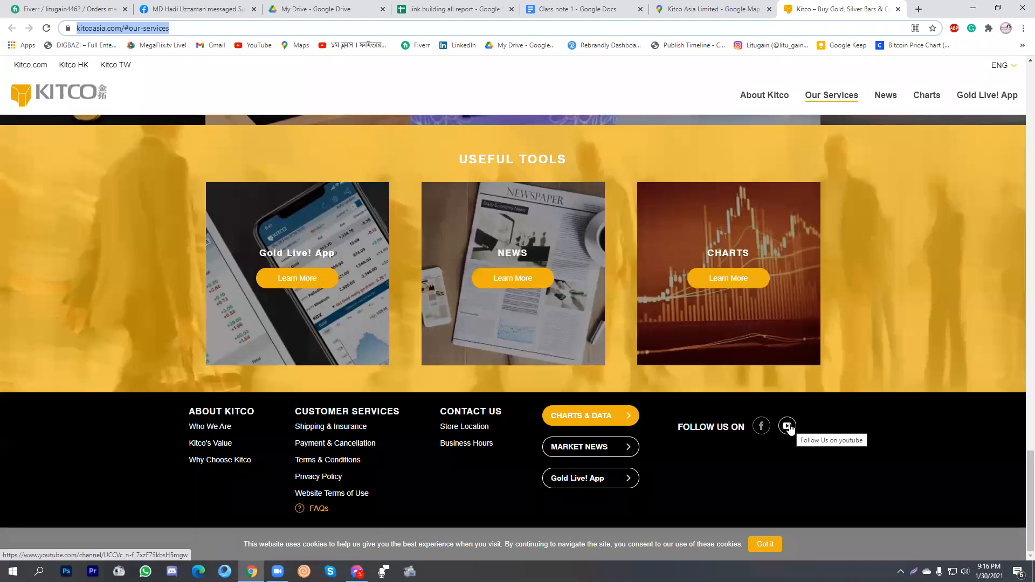
{"action": "left_click", "coordinate": [760, 427]}
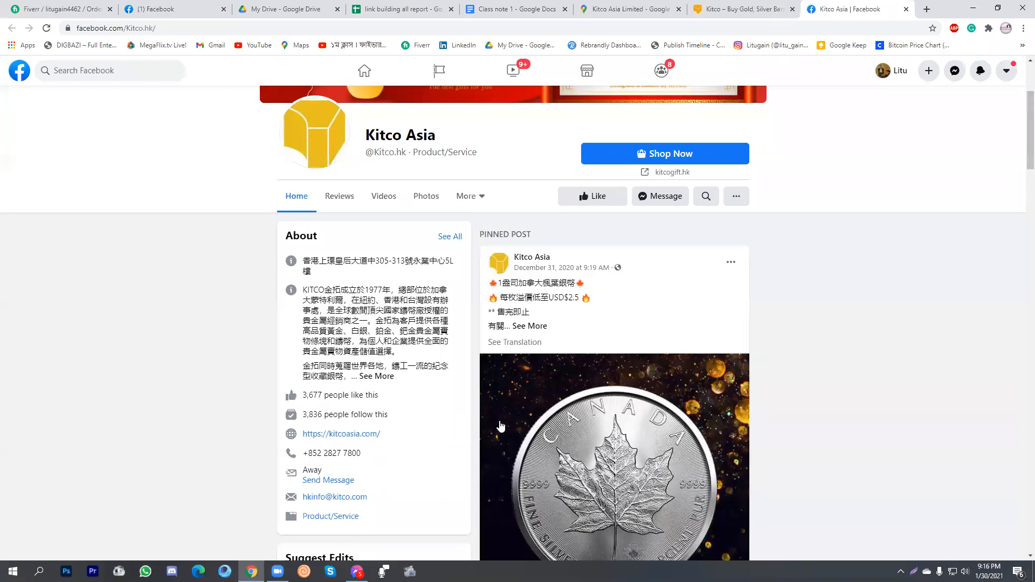
{"action": "scroll", "coordinate": [402, 451], "scroll_direction": "down", "scroll_amount": 3}
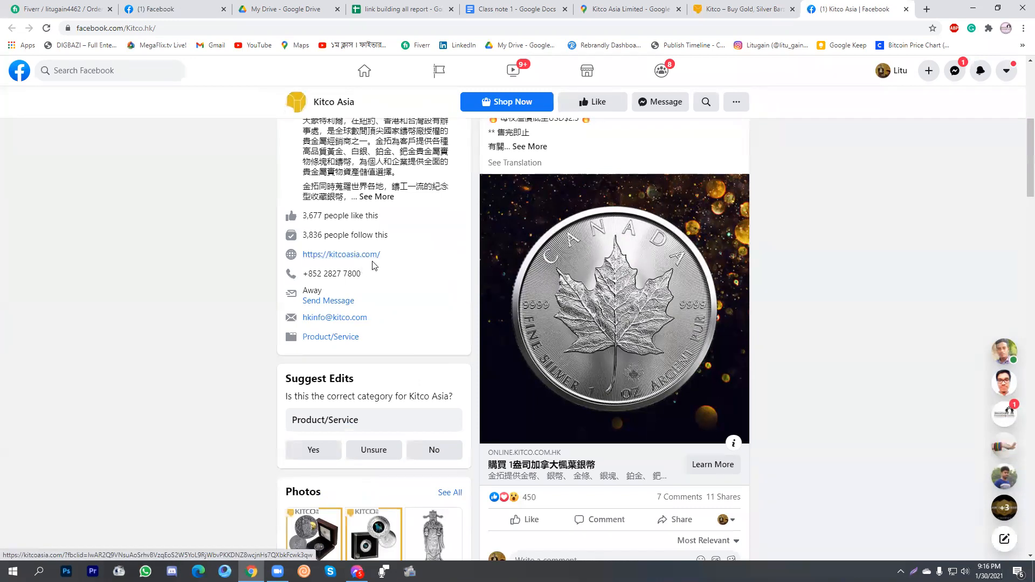
Copy the company's e-mail address from its Facebook page into cell C2 under the "email" header
{"action": "left_click_drag", "start_coordinate": [384, 255], "coordinate": [302, 255]}
{"action": "left_click", "coordinate": [462, 268]}
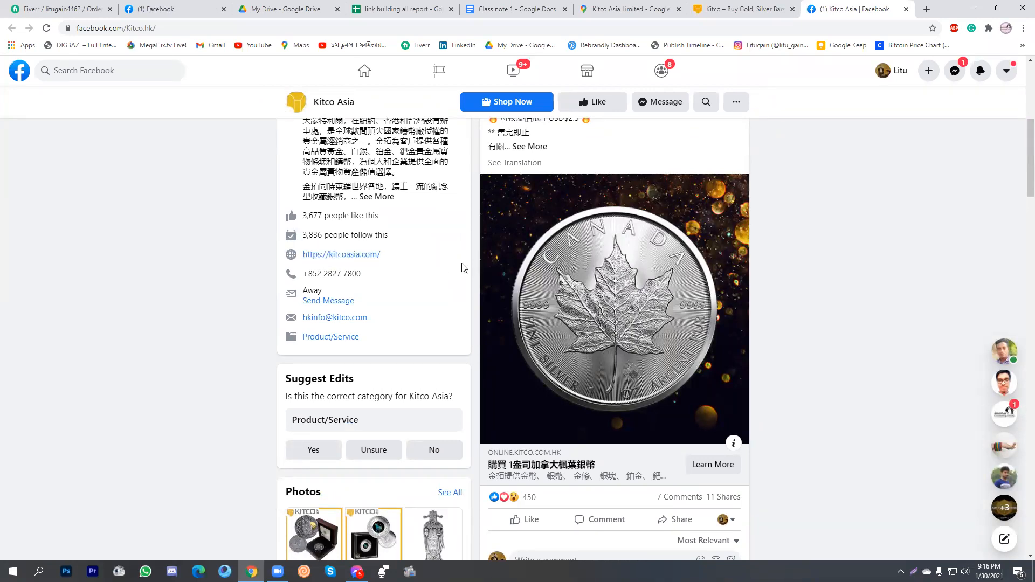
{"action": "left_click_drag", "start_coordinate": [369, 317], "coordinate": [302, 317]}
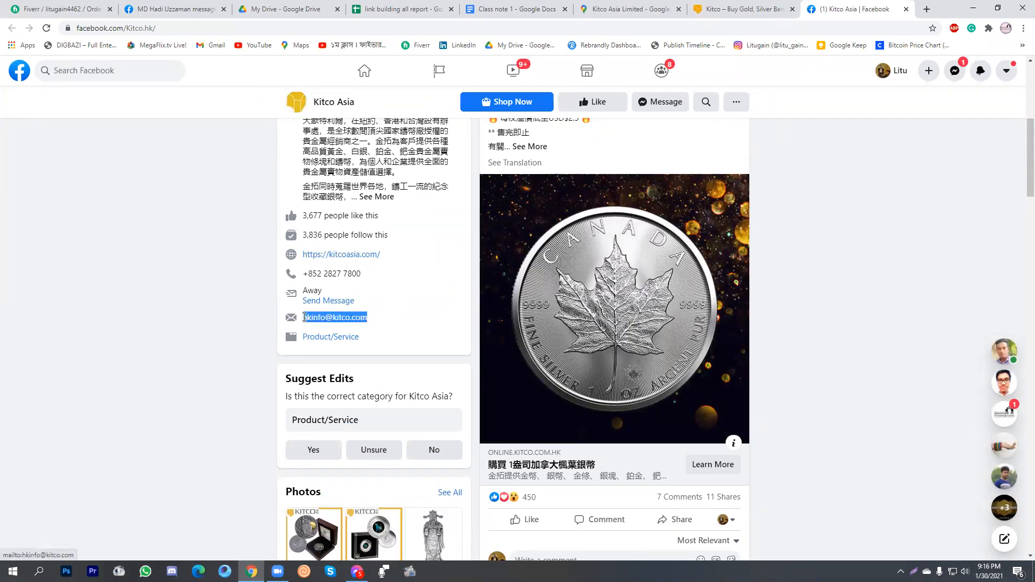
{"action": "right_click", "coordinate": [325, 316]}
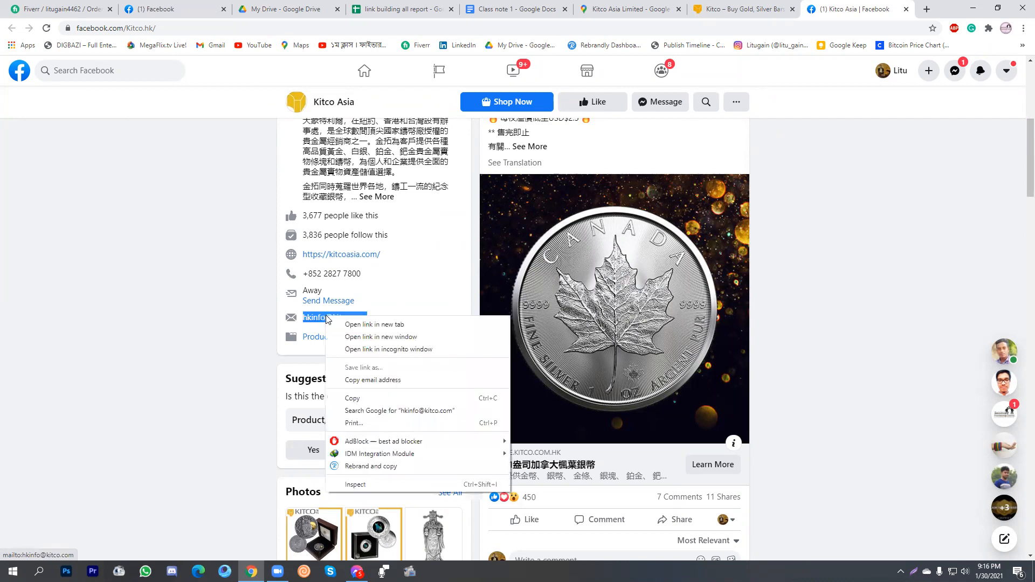
{"action": "left_click", "coordinate": [347, 398]}
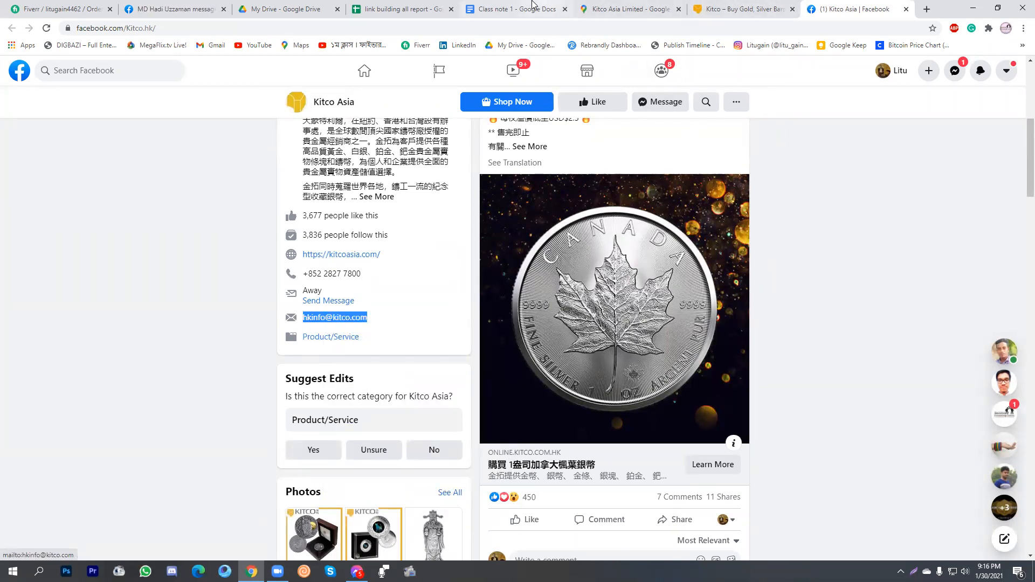
{"action": "left_click", "coordinate": [404, 9]}
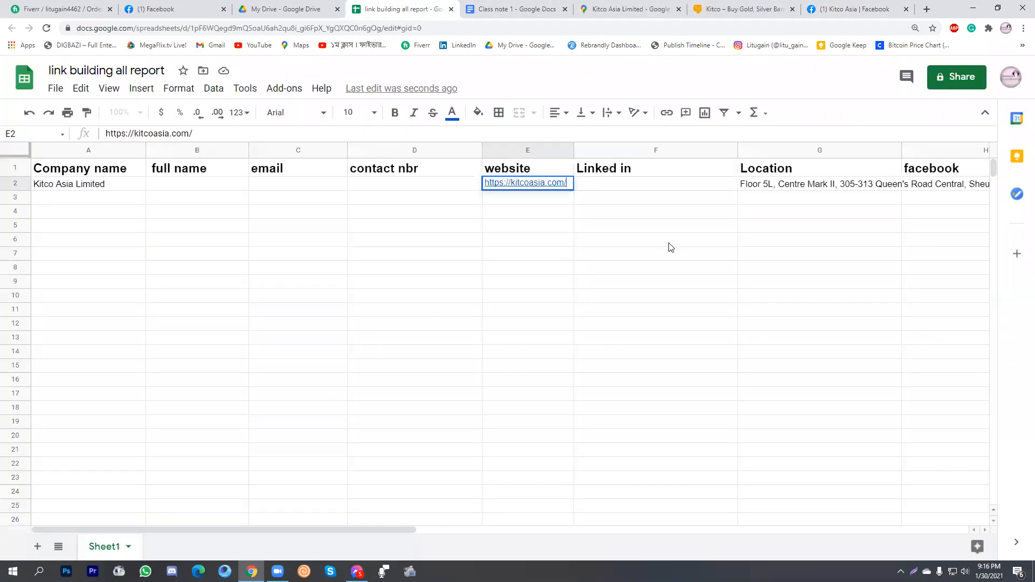
{"action": "double_click", "coordinate": [294, 185]}
{"action": "right_click", "coordinate": [294, 185]}
{"action": "left_click", "coordinate": [321, 267]}
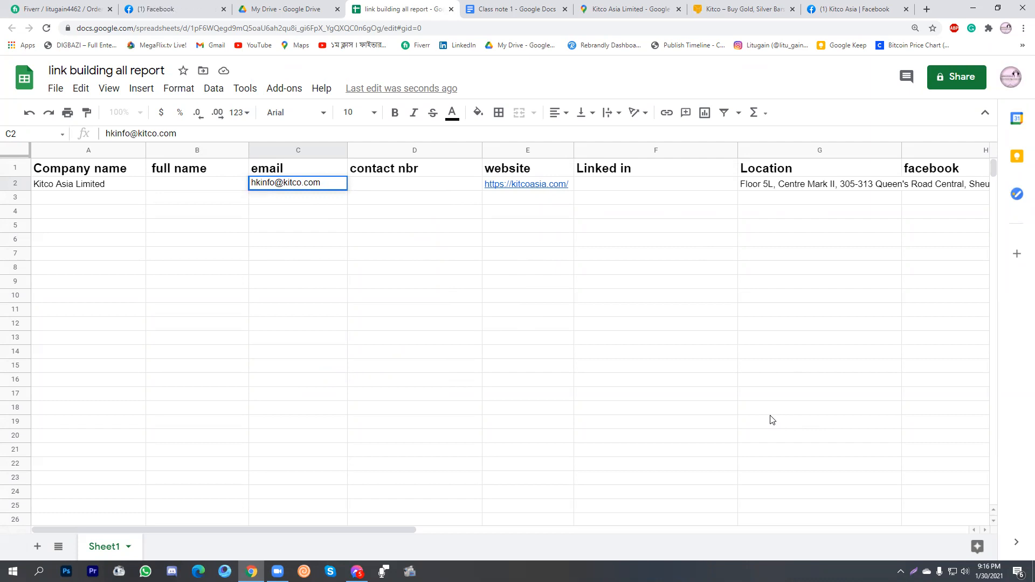
{"action": "left_click", "coordinate": [570, 398]}
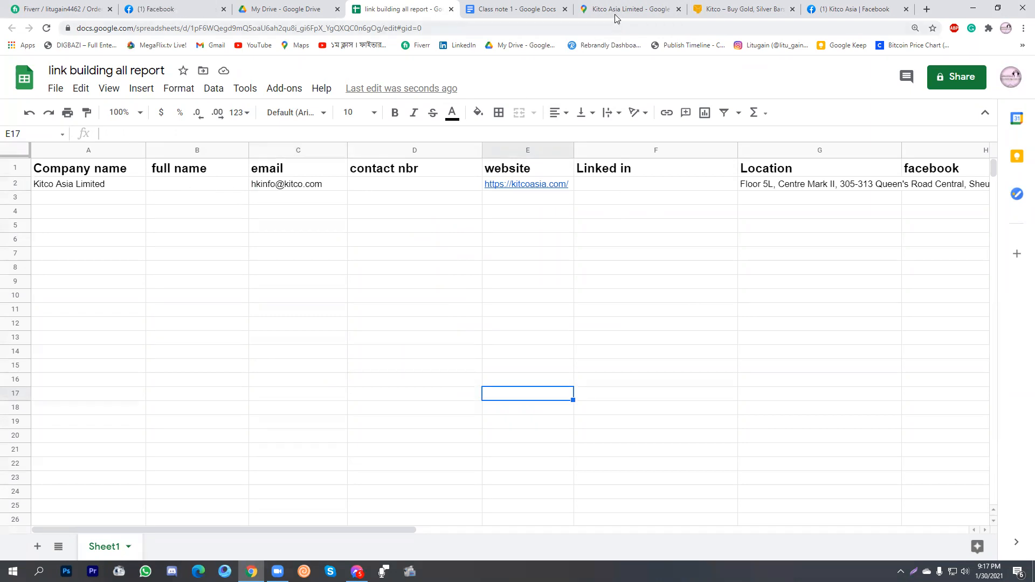
{"action": "left_click", "coordinate": [848, 6]}
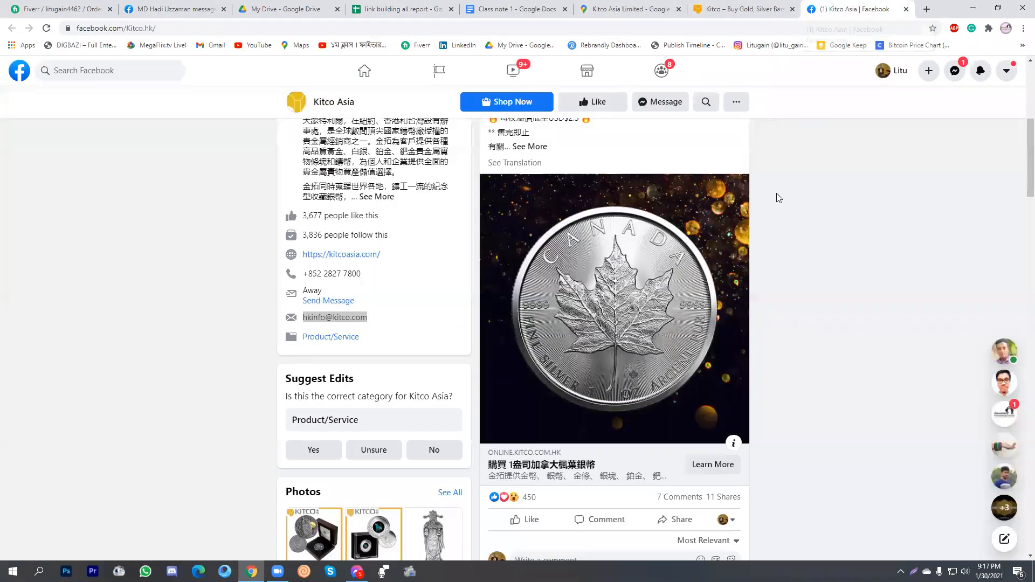
{"action": "scroll", "coordinate": [430, 312], "scroll_direction": "up", "scroll_amount": 6}
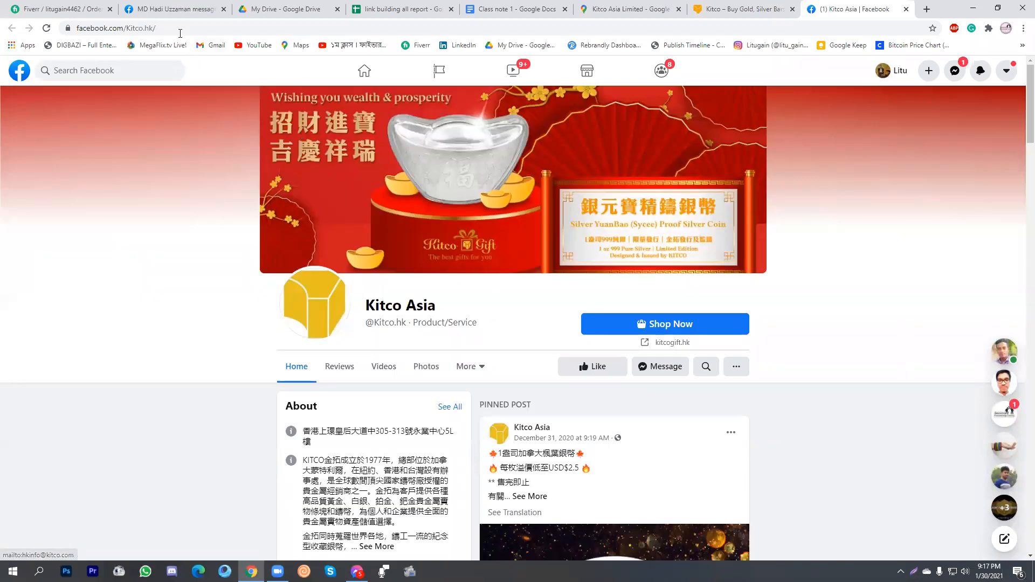
{"action": "left_click", "coordinate": [259, 26]}
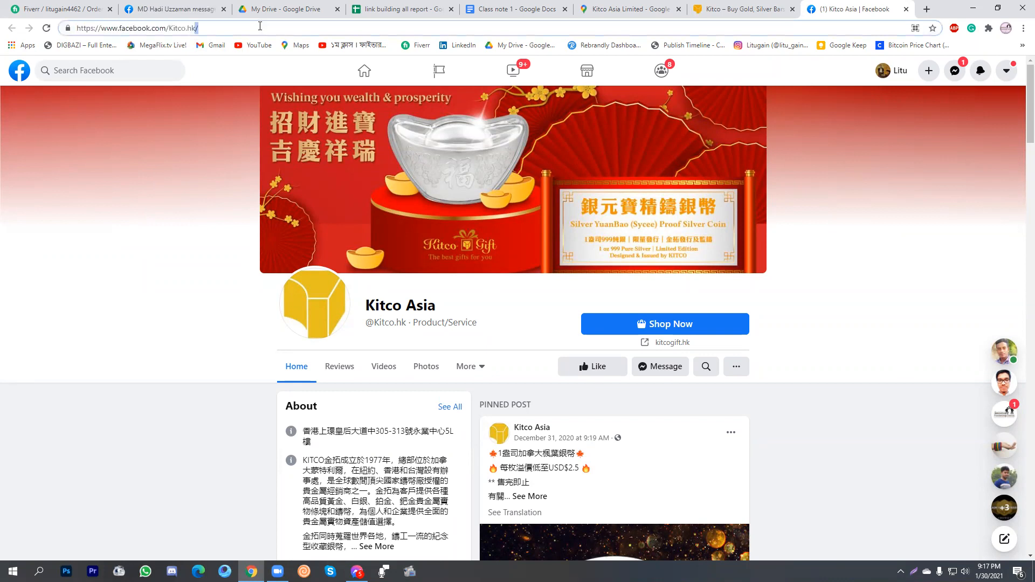
{"action": "right_click", "coordinate": [172, 27]}
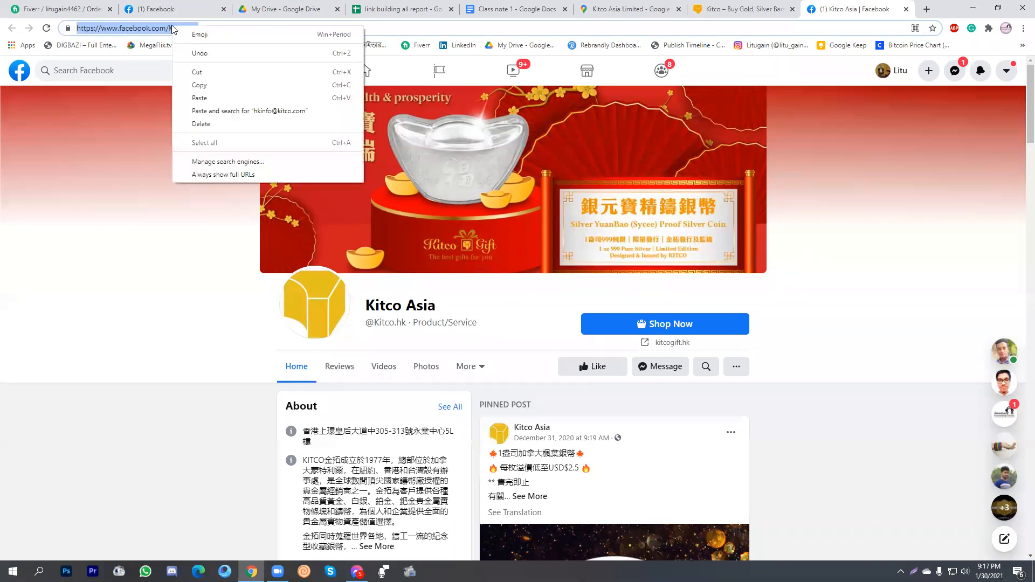
{"action": "left_click", "coordinate": [207, 90]}
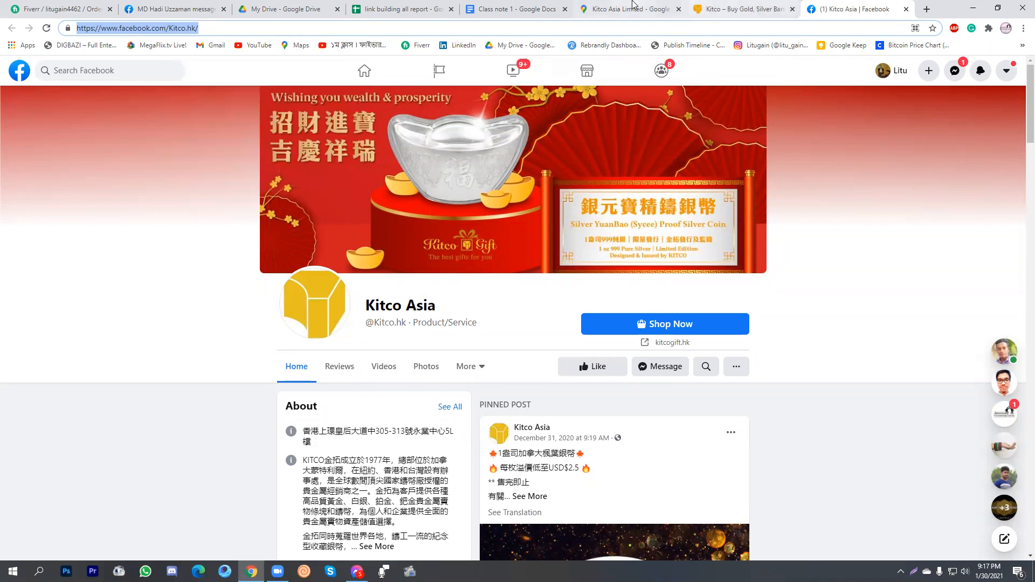
{"action": "left_click", "coordinate": [634, 7]}
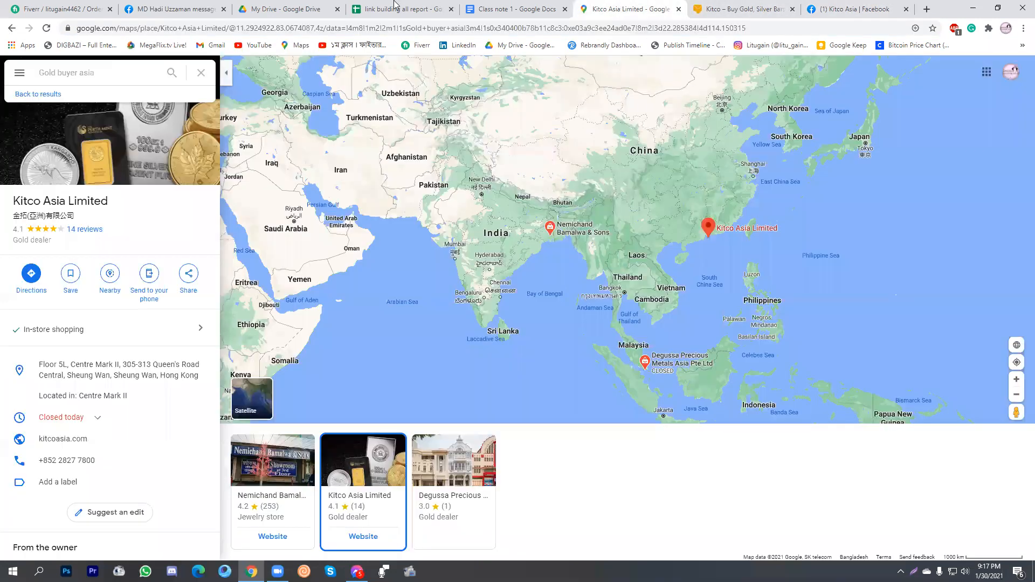
{"action": "key", "text": "ctrl+4"}
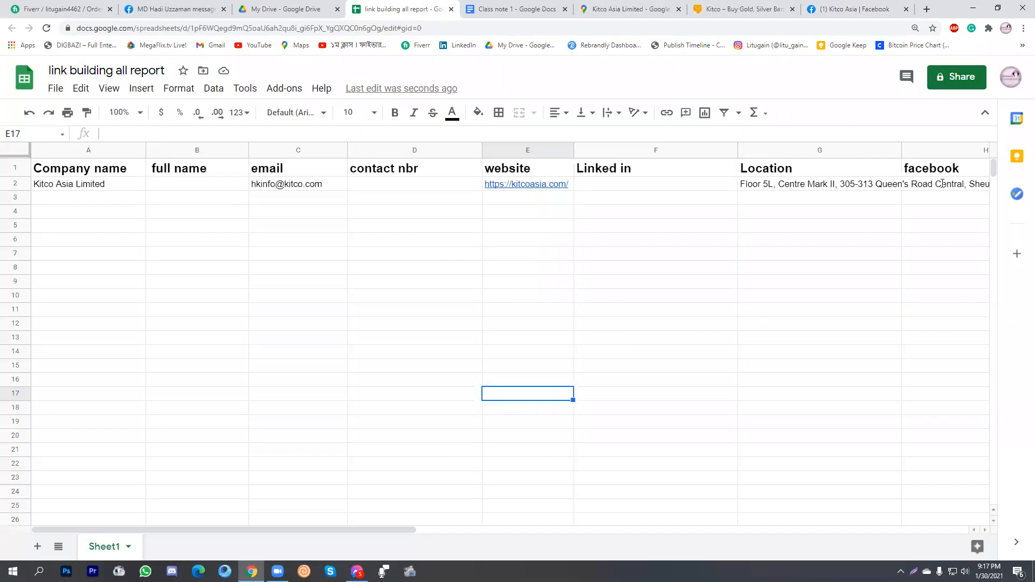
{"action": "right_click", "coordinate": [905, 185]}
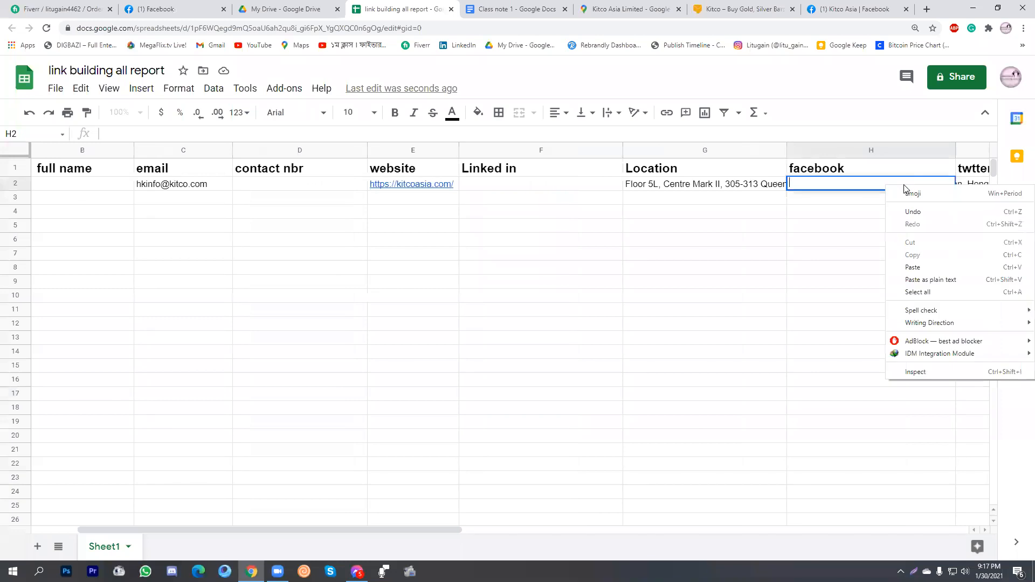
{"action": "left_click", "coordinate": [918, 266]}
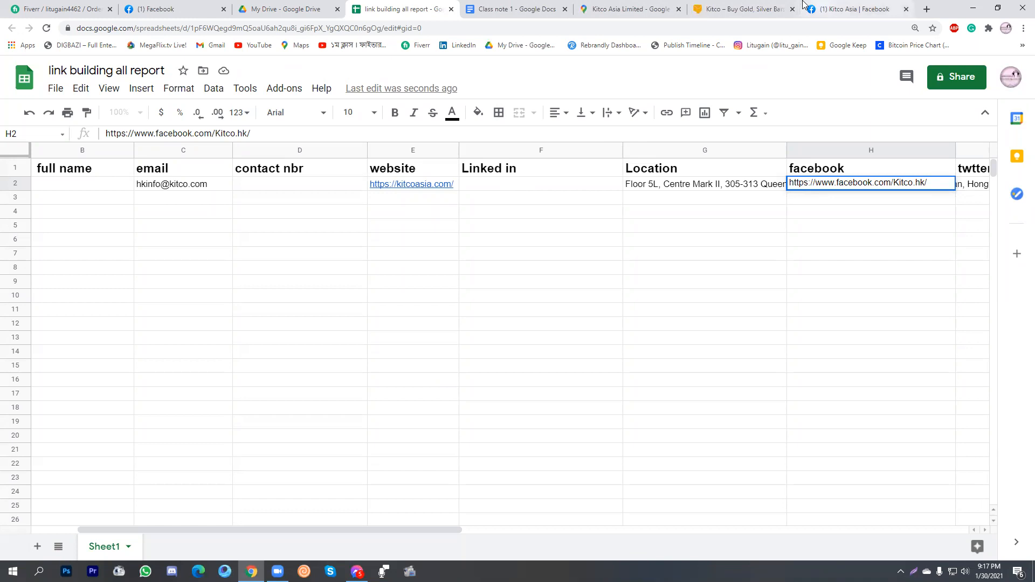
Look back at Kitco Asia Limited's map listing and website footer, and open a new browser tab for a web search
{"action": "left_click", "coordinate": [604, 6]}
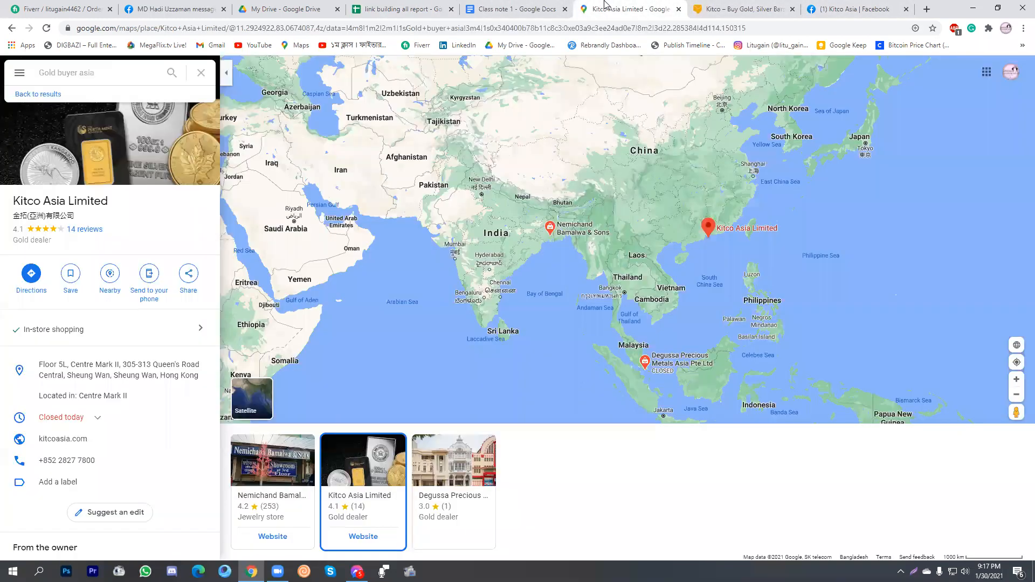
{"action": "left_click", "coordinate": [763, 6]}
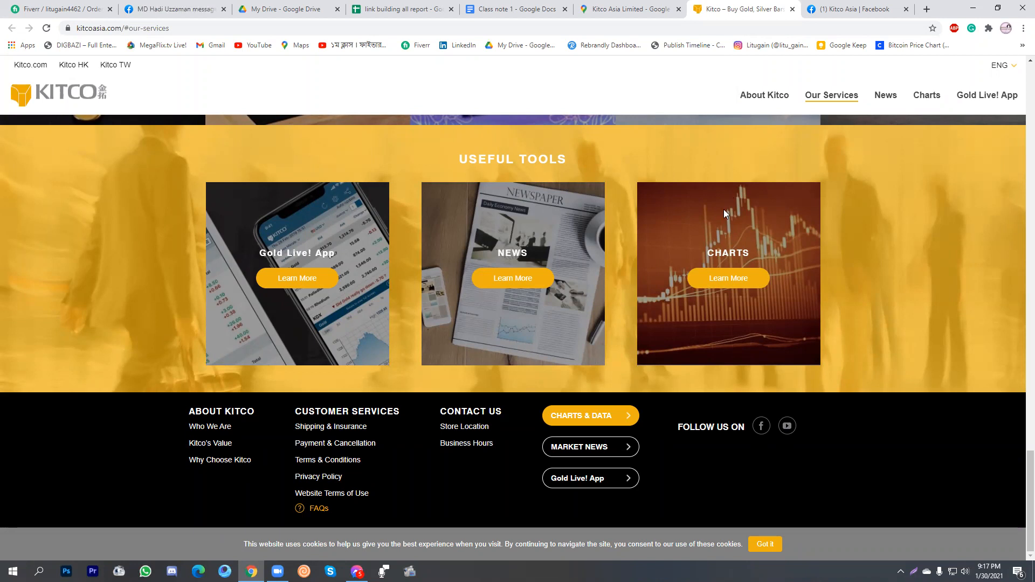
{"action": "left_click", "coordinate": [927, 9]}
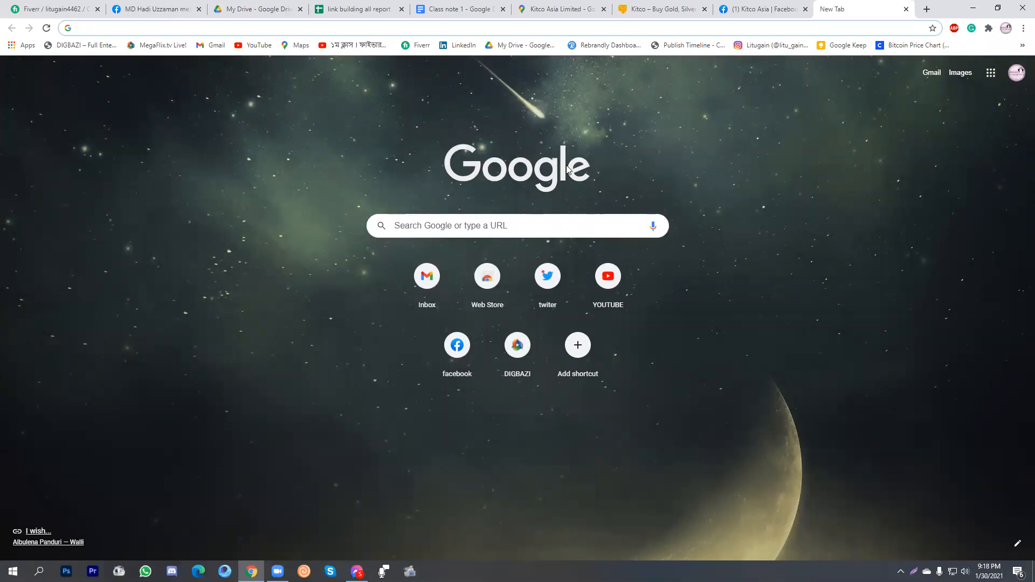
{"action": "left_click", "coordinate": [225, 25]}
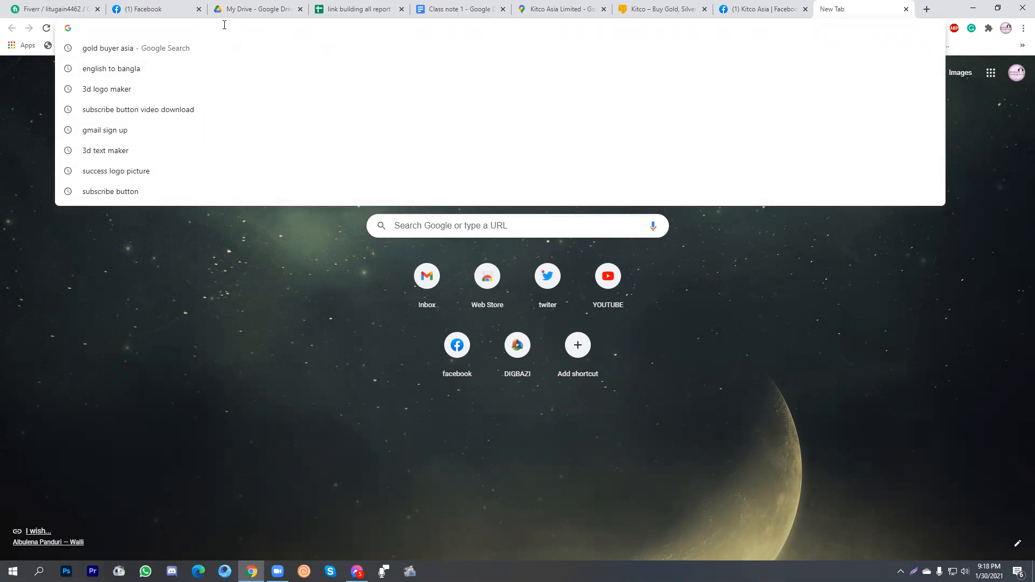
{"action": "type", "text": "LI"}
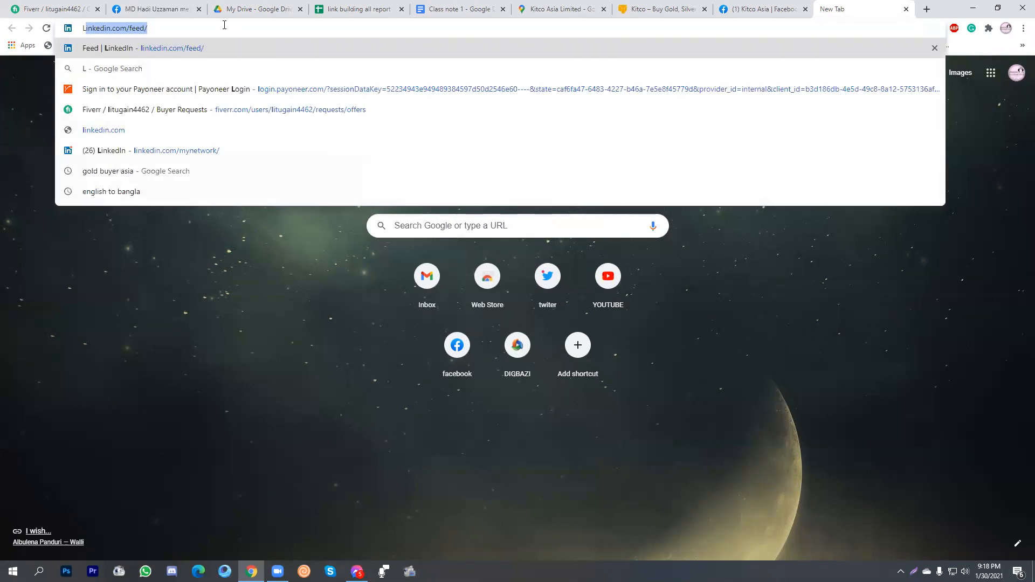
{"action": "type", "text": "N"}
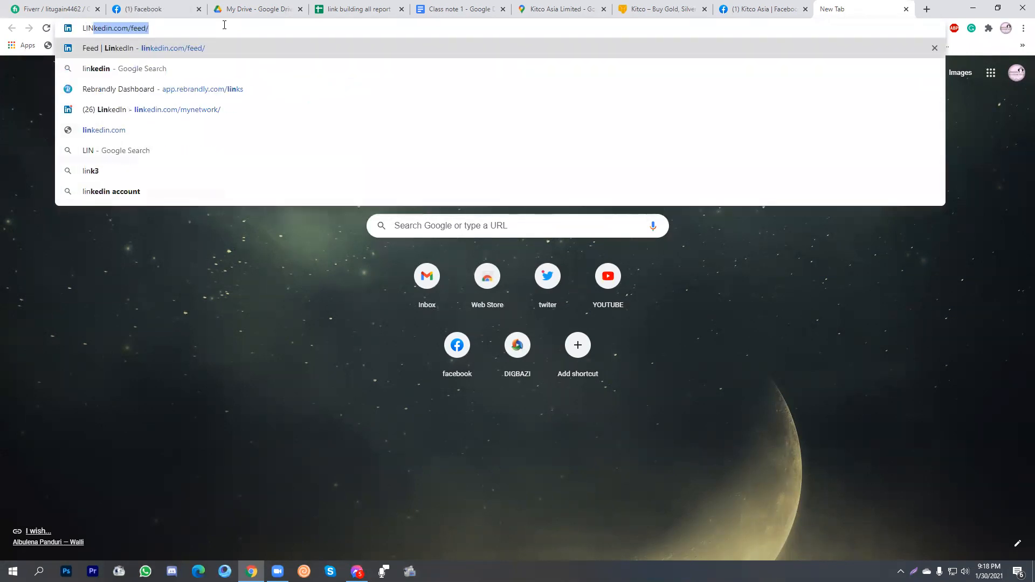
{"action": "type", "text": "KEDIN"}
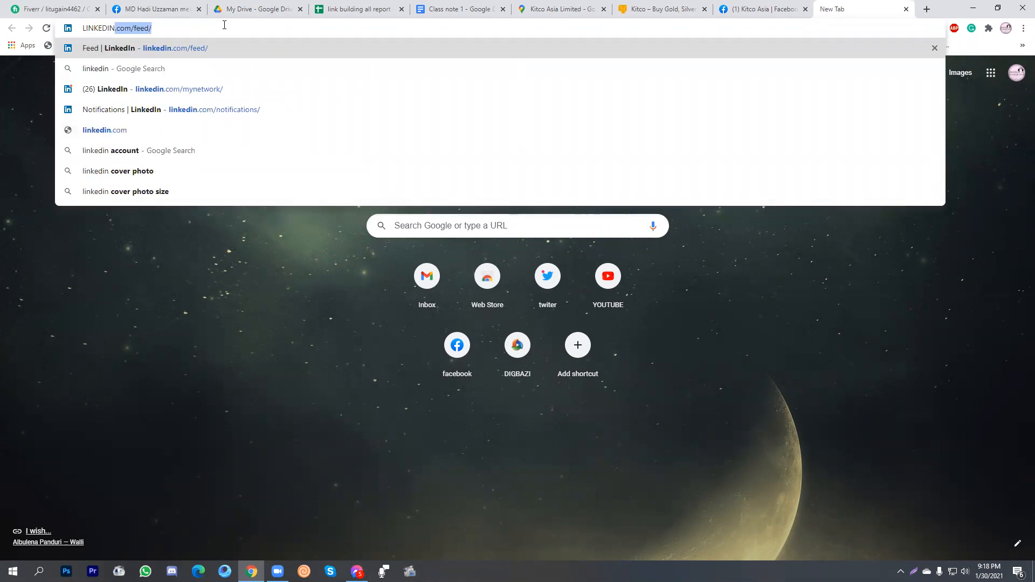
{"action": "key", "text": "BackSpace"}
{"action": "key", "text": "BackSpace"}
{"action": "key", "text": "BackSpace"}
{"action": "key", "text": "BackSpace"}
{"action": "key", "text": "BackSpace"}
{"action": "key", "text": "BackSpace"}
{"action": "key", "text": "BackSpace"}
{"action": "key", "text": "BackSpace"}
{"action": "key", "text": "BackSpace"}
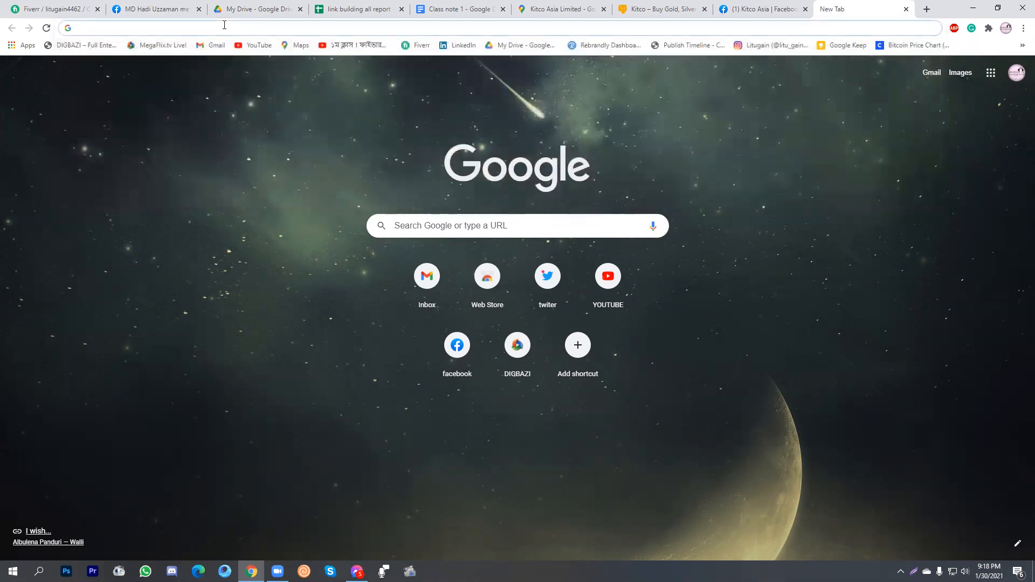
Search the web for "linkedin xray search" and open Recruitment Geek's free LinkedIn Xray Search tool
{"action": "type", "text": "linkedin "}
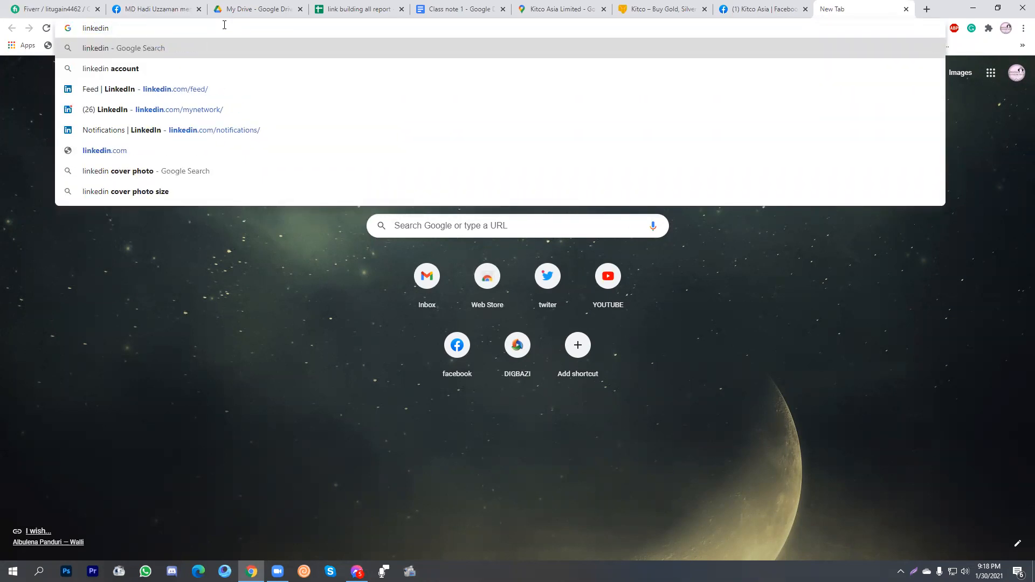
{"action": "type", "text": "xray"}
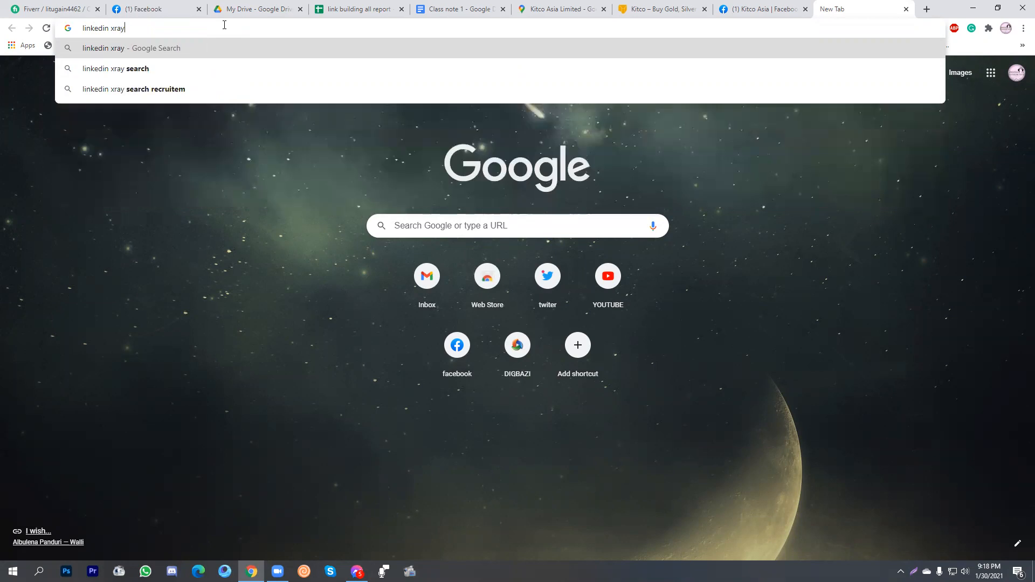
{"action": "type", "text": " s"}
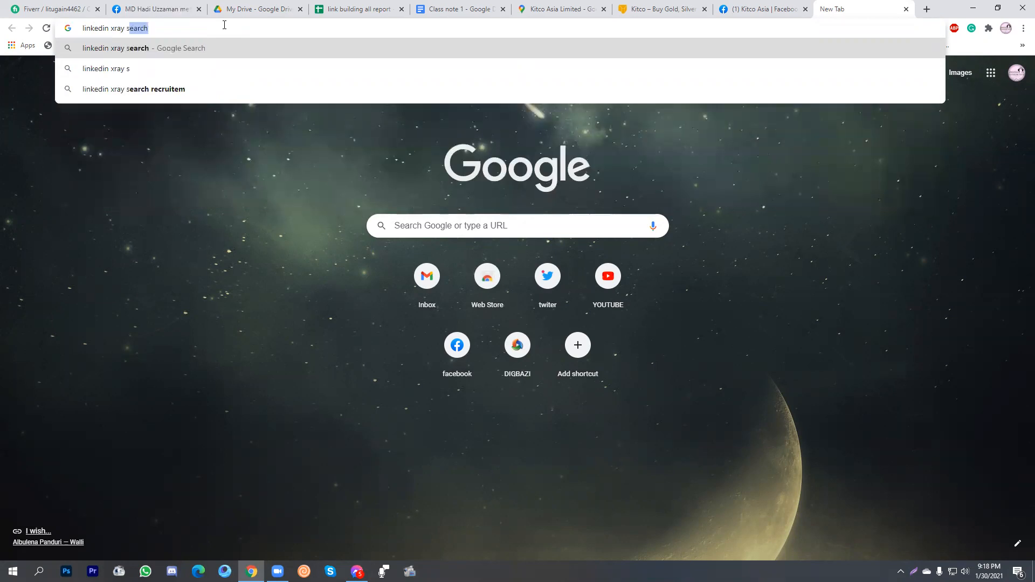
{"action": "type", "text": "earch"}
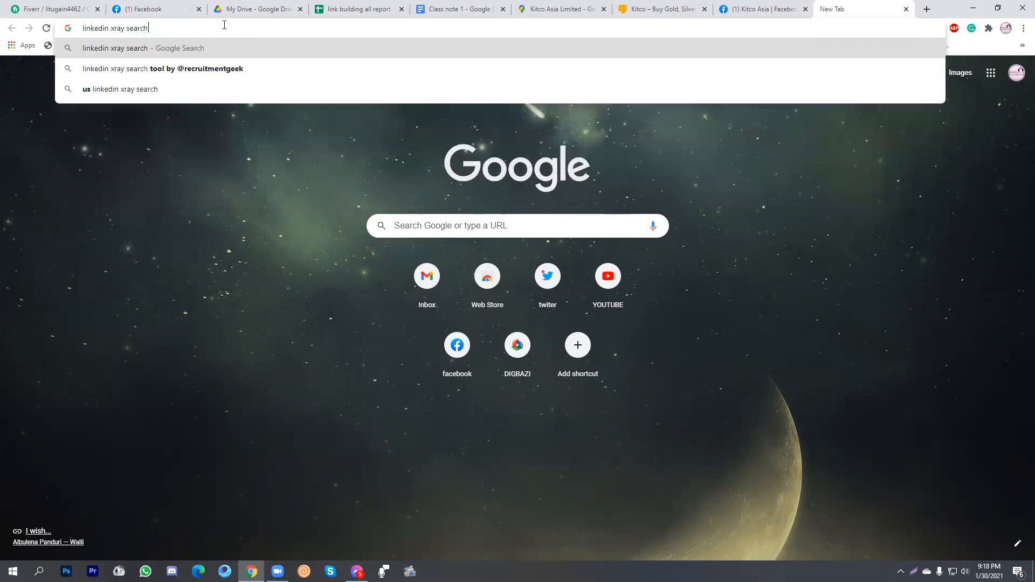
{"action": "key", "text": "Return"}
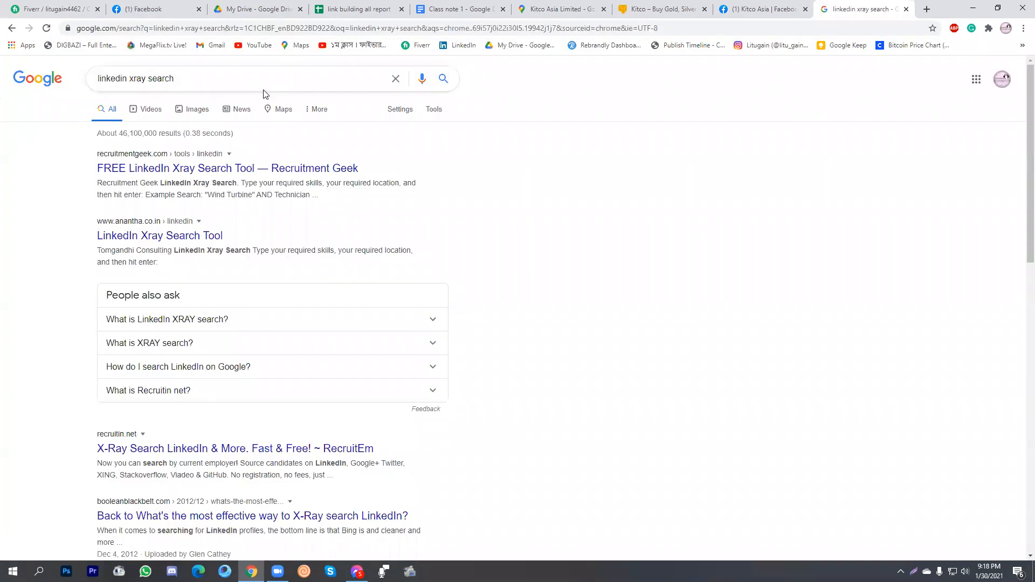
{"action": "left_click", "coordinate": [249, 168]}
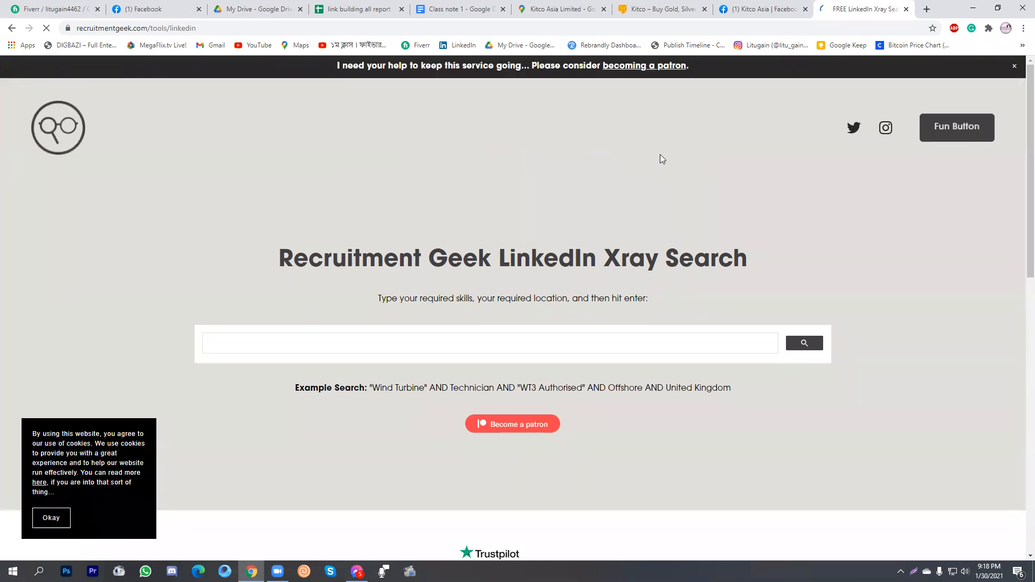
Copy the name Kitco Asia Limited from its Google Maps listing and search for it in the LinkedIn Xray Search tool
{"action": "left_click", "coordinate": [549, 5]}
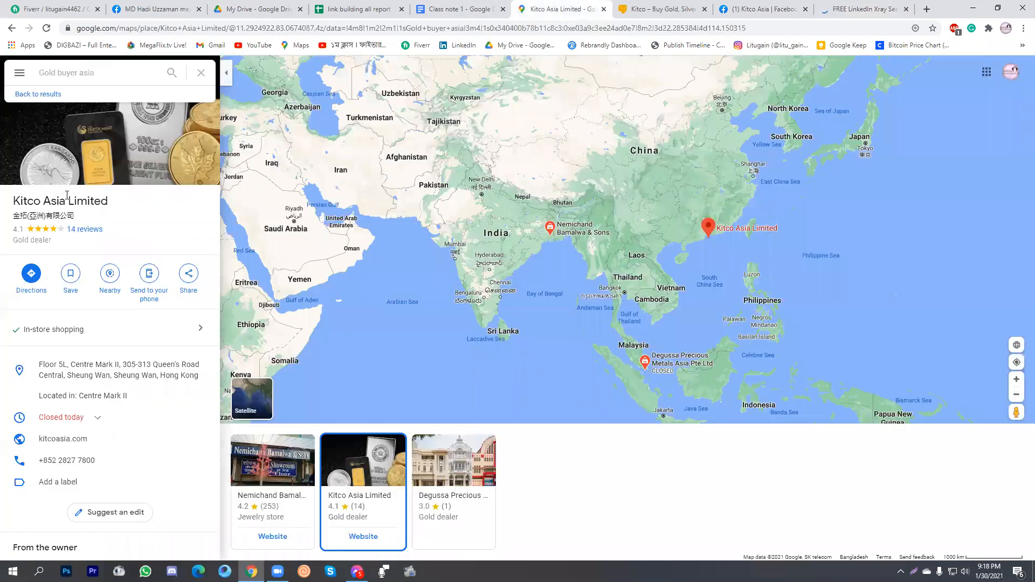
{"action": "left_click_drag", "start_coordinate": [107, 200], "coordinate": [14, 195]}
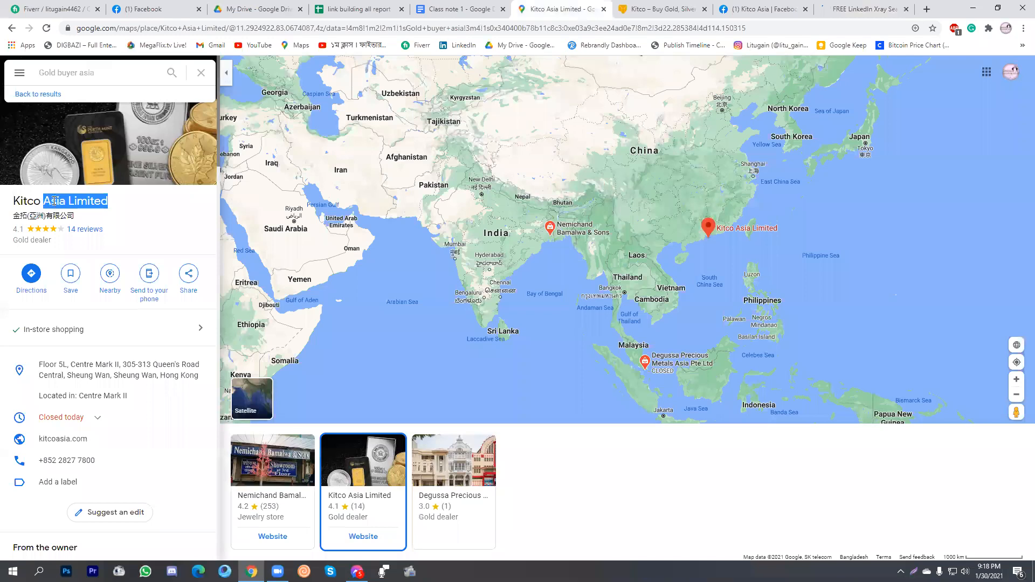
{"action": "left_click_drag", "start_coordinate": [769, 18], "coordinate": [865, 8]}
{"action": "key", "text": "ctrl+c"}
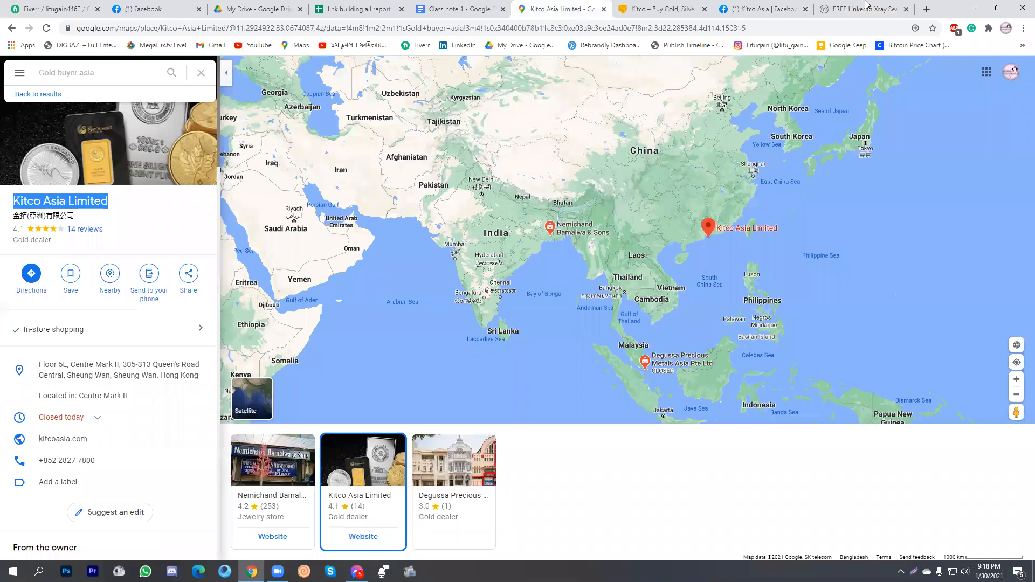
{"action": "left_click", "coordinate": [865, 9]}
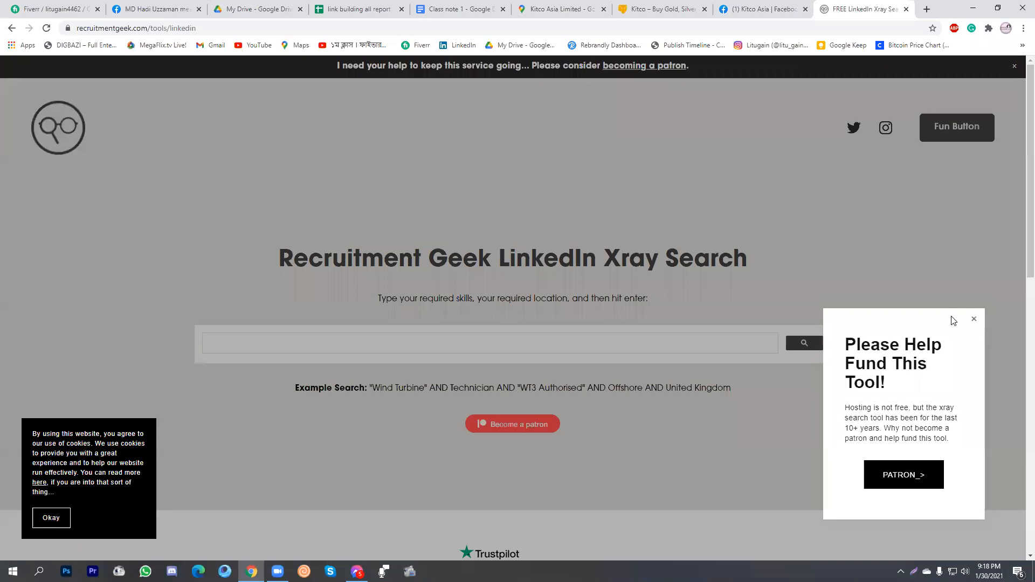
{"action": "left_click", "coordinate": [973, 318]}
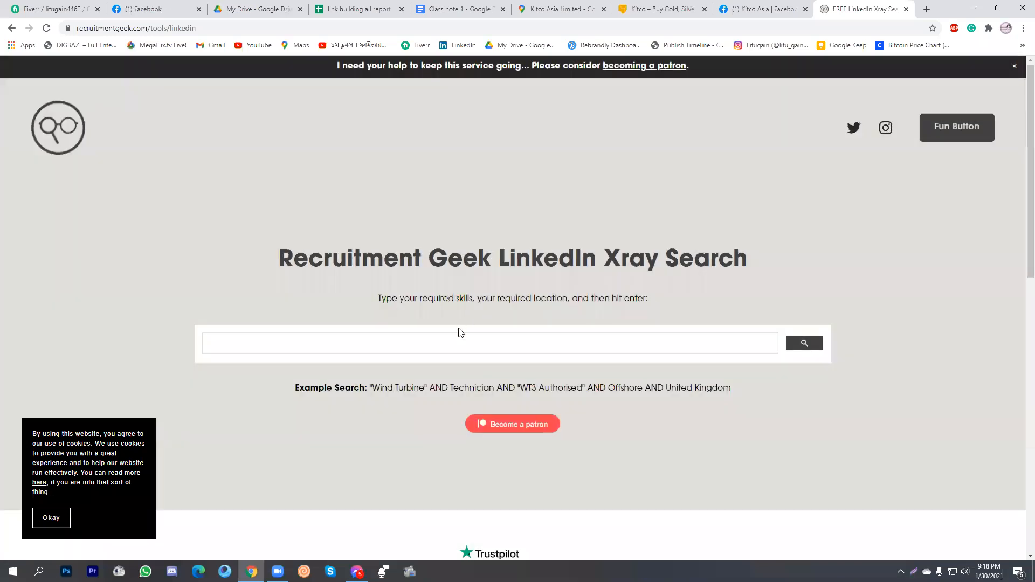
{"action": "left_click", "coordinate": [468, 342]}
{"action": "right_click", "coordinate": [473, 343]}
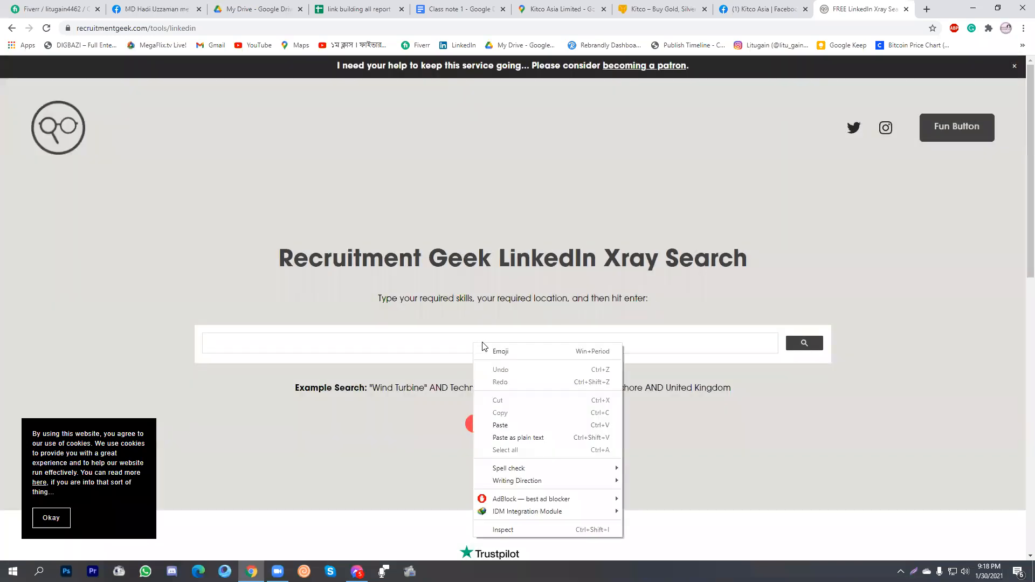
{"action": "left_click", "coordinate": [514, 426]}
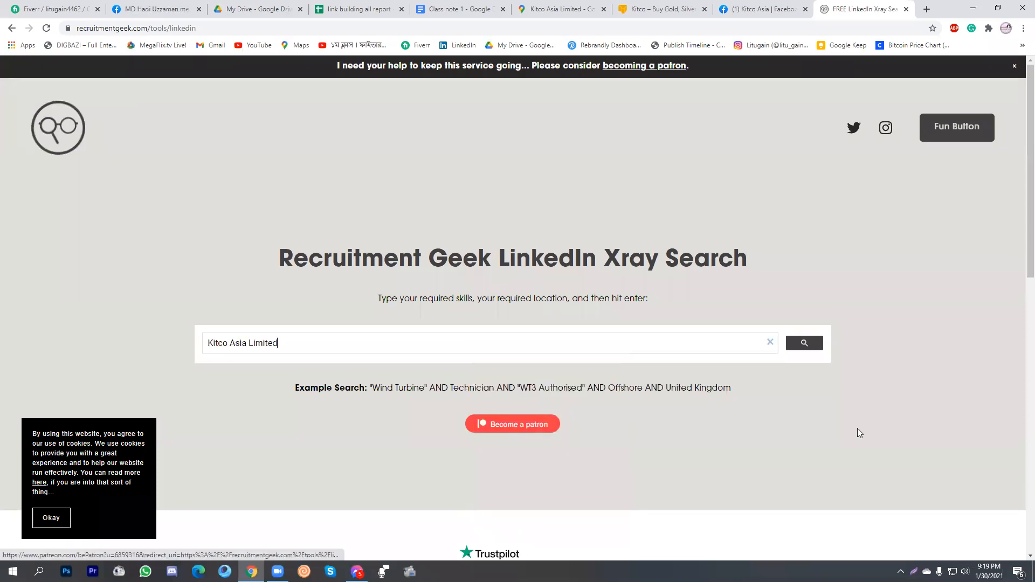
{"action": "left_click", "coordinate": [803, 345]}
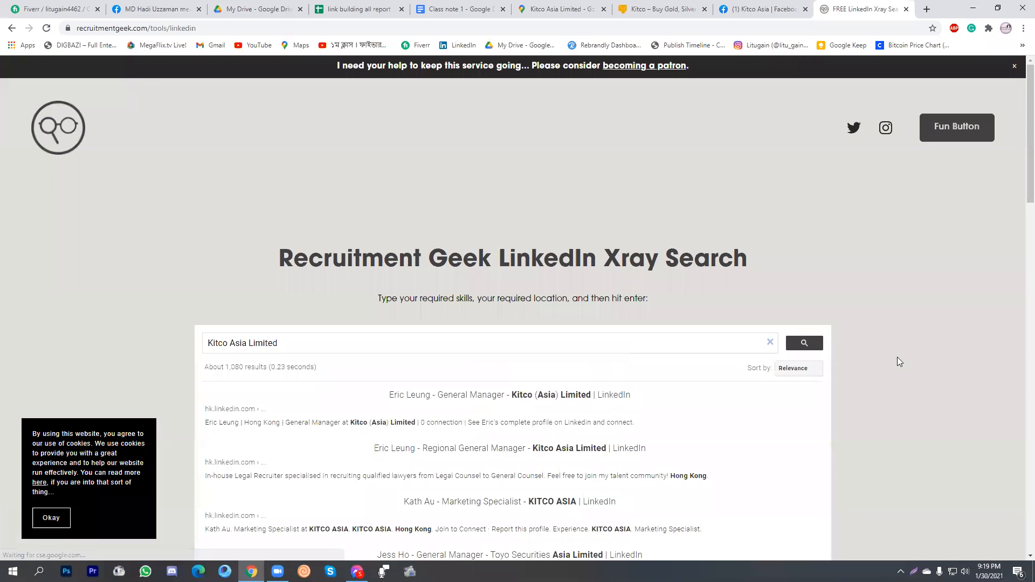
Look through the search results and open the LinkedIn profile of the General Manager of Kitco (Asia) Limited
{"action": "scroll", "coordinate": [863, 365], "scroll_direction": "down", "scroll_amount": 3}
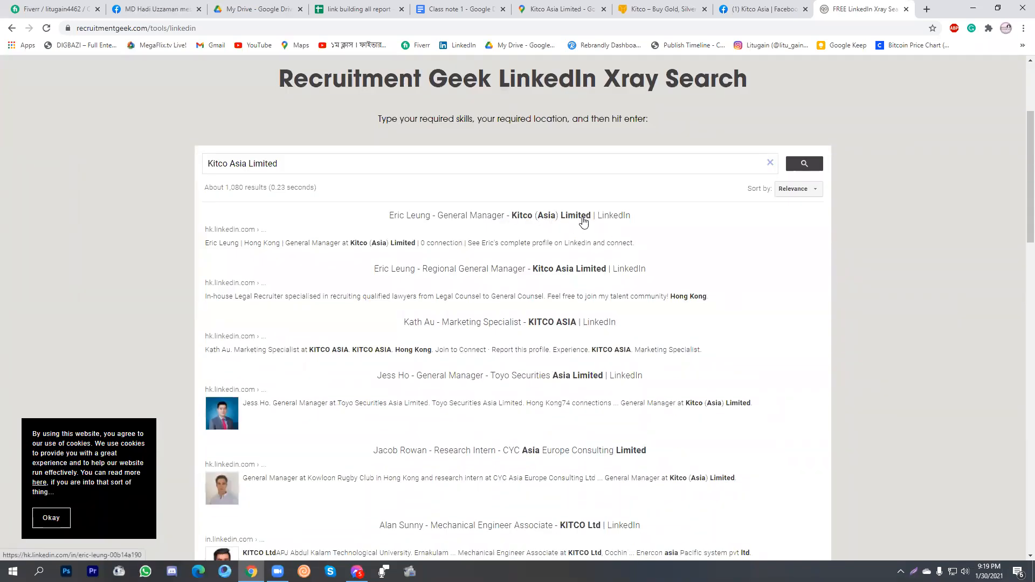
{"action": "scroll", "coordinate": [586, 223], "scroll_direction": "up", "scroll_amount": 3}
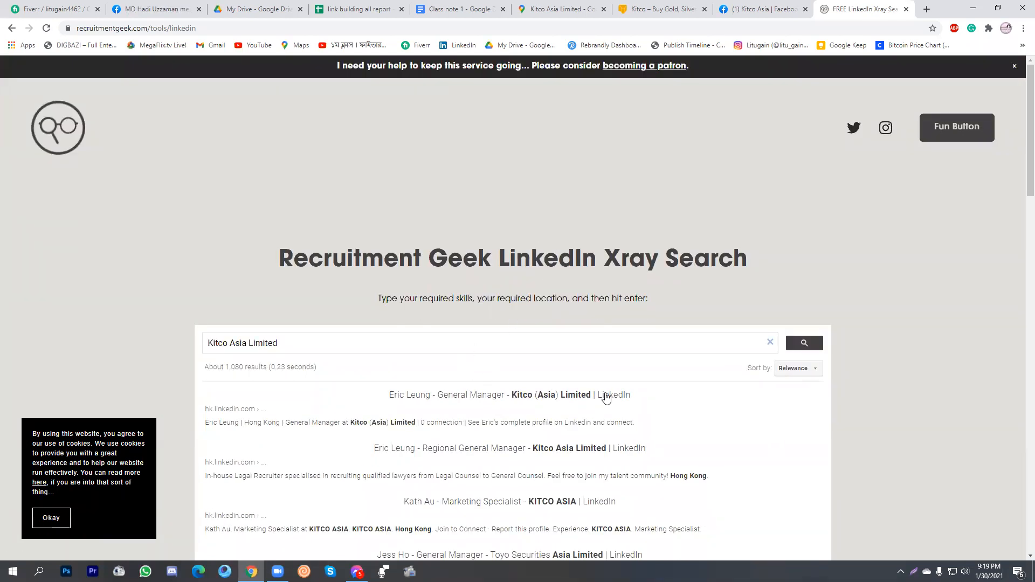
{"action": "left_click", "coordinate": [533, 397]}
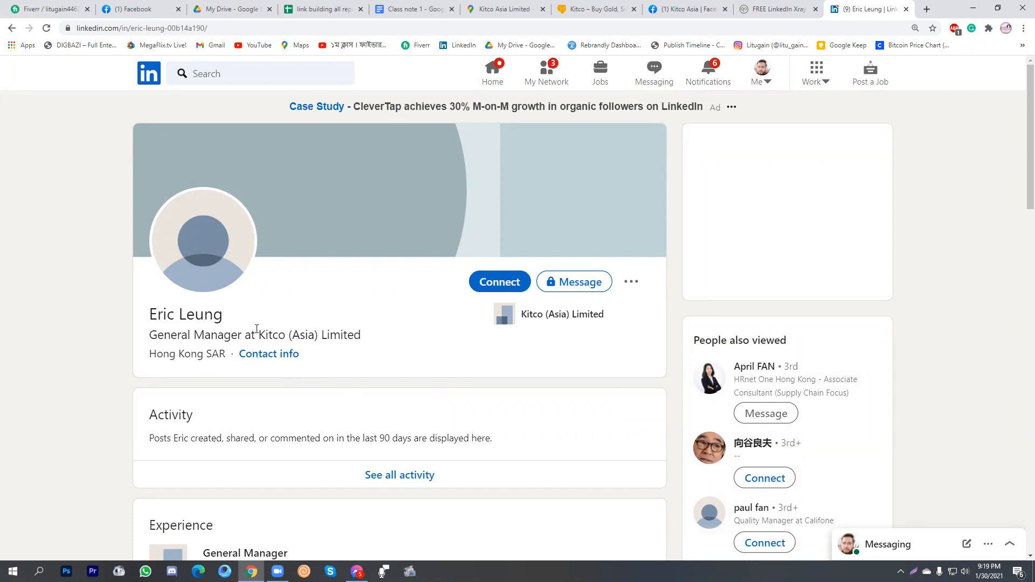
Copy the general manager's name from the LinkedIn profile into cell B2 under the "full name" header of the report
{"action": "left_click_drag", "start_coordinate": [223, 318], "coordinate": [302, 357]}
{"action": "left_click", "coordinate": [236, 317]}
{"action": "left_click_drag", "start_coordinate": [223, 318], "coordinate": [150, 319]}
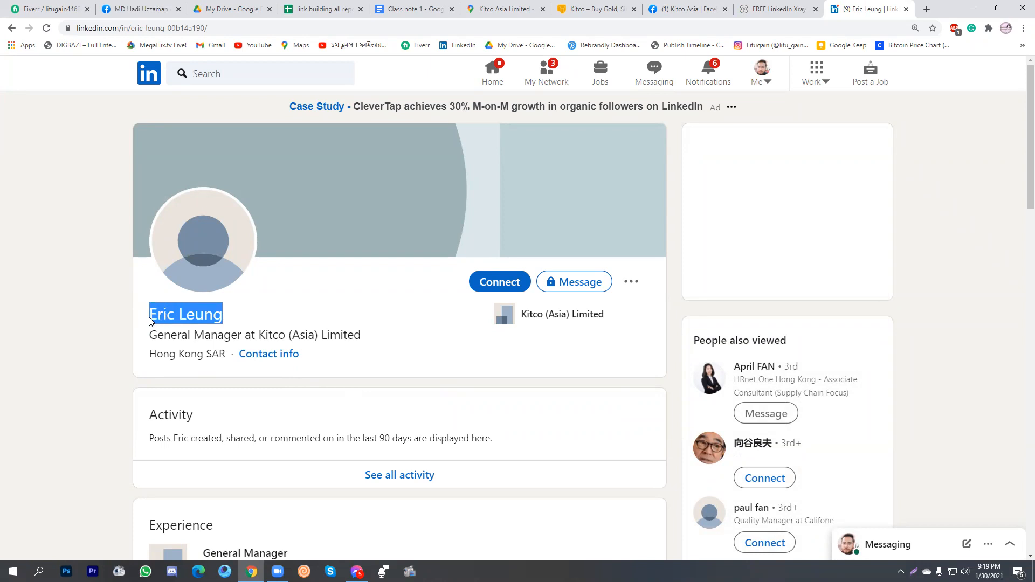
{"action": "right_click", "coordinate": [178, 312]}
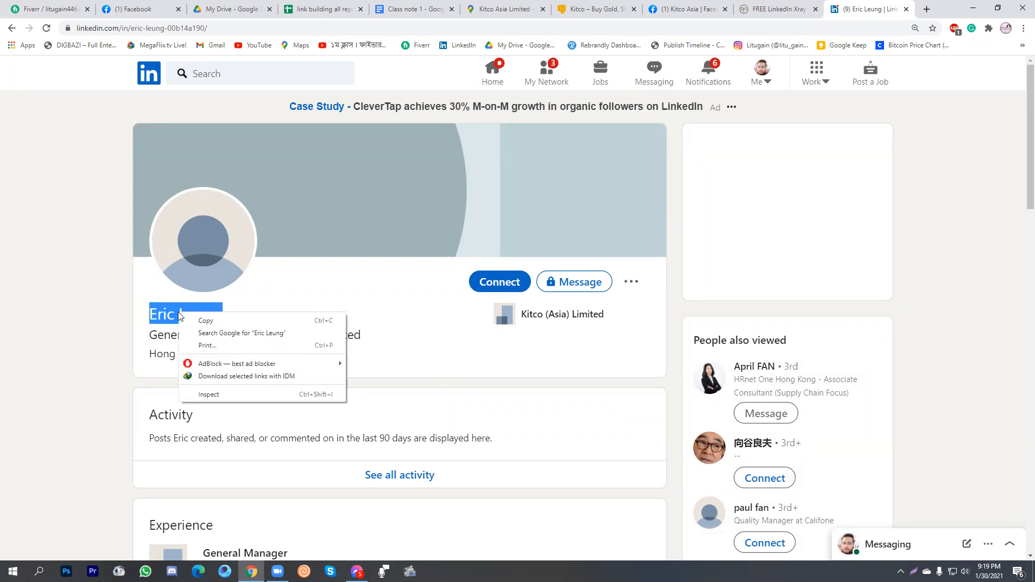
{"action": "left_click", "coordinate": [218, 317]}
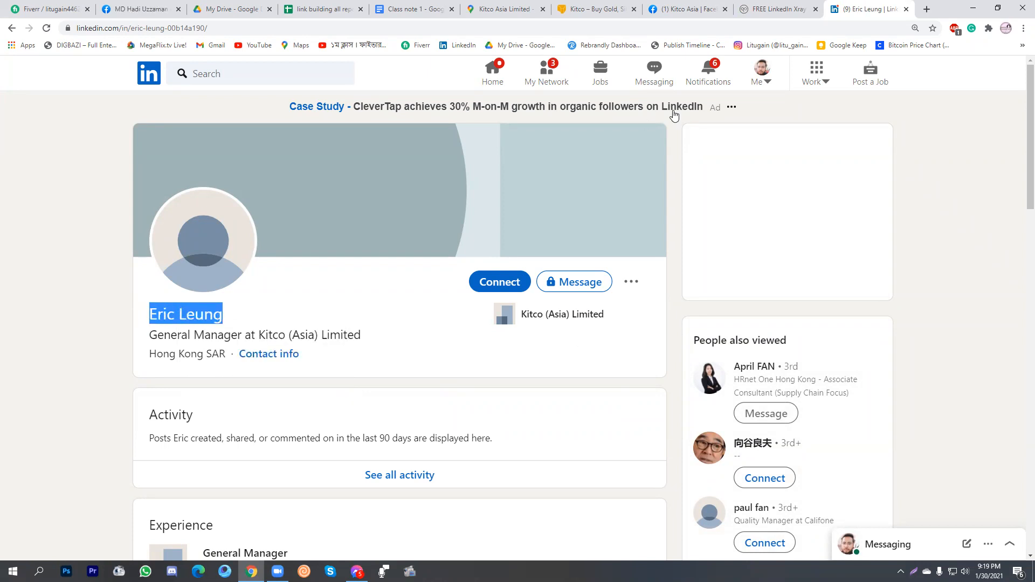
{"action": "left_click", "coordinate": [314, 8]}
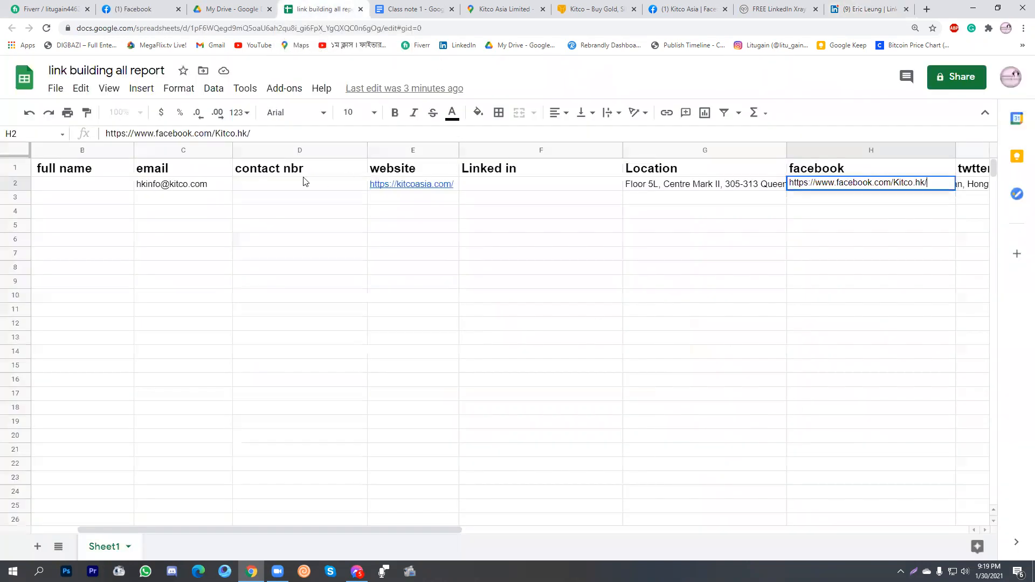
{"action": "left_click", "coordinate": [84, 186]}
{"action": "right_click", "coordinate": [85, 182]}
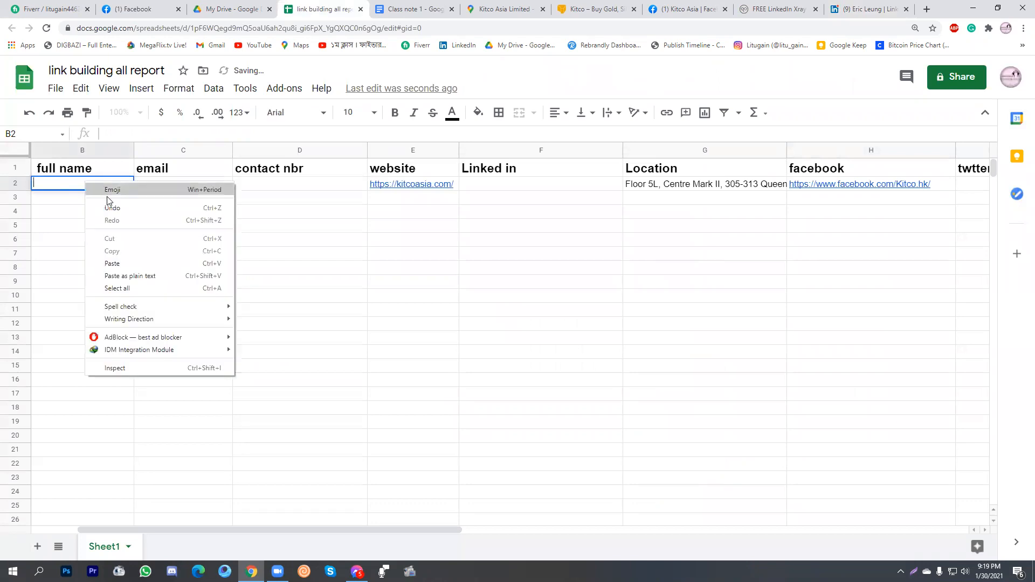
{"action": "left_click", "coordinate": [172, 268]}
{"action": "left_click", "coordinate": [473, 314]}
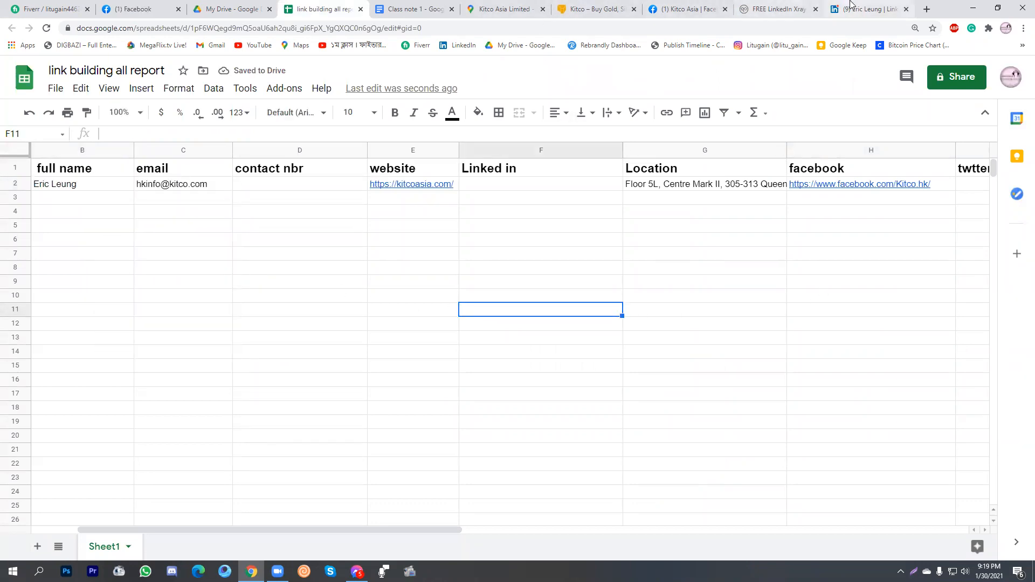
Copy the general manager's LinkedIn profile address into cell F2 under the "Linked in" header of the report
{"action": "left_click", "coordinate": [865, 9]}
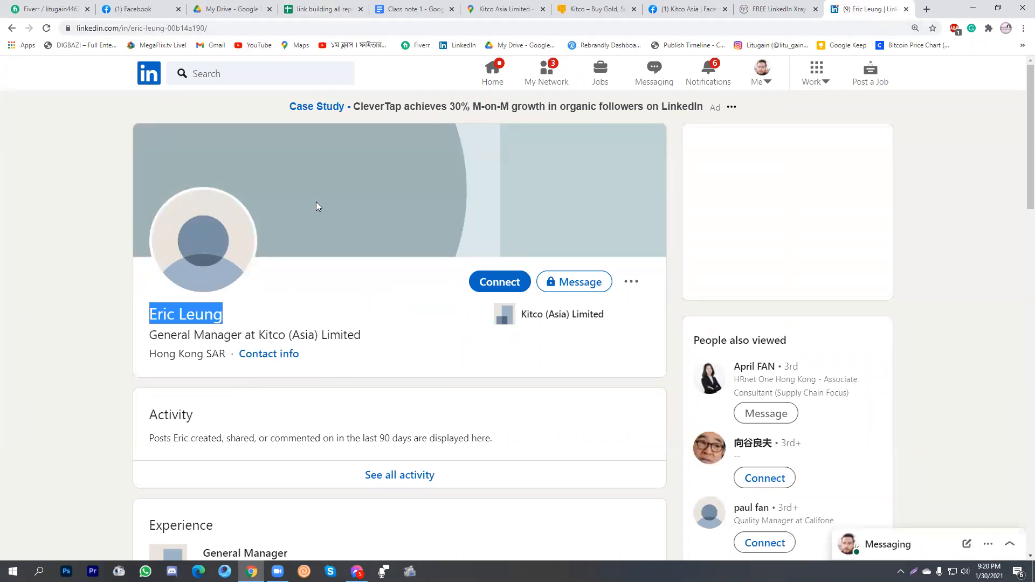
{"action": "left_click", "coordinate": [259, 29]}
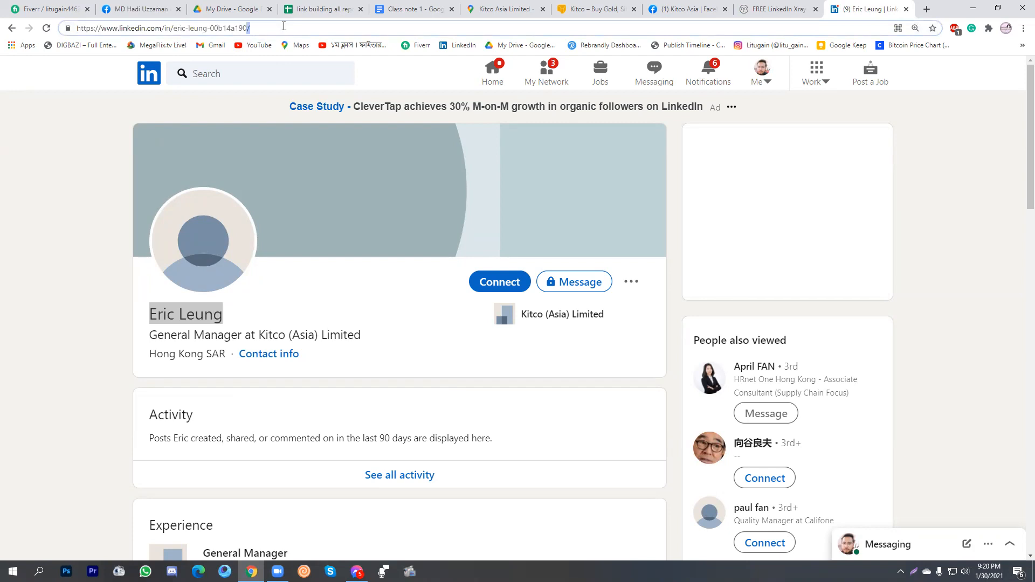
{"action": "right_click", "coordinate": [180, 27]}
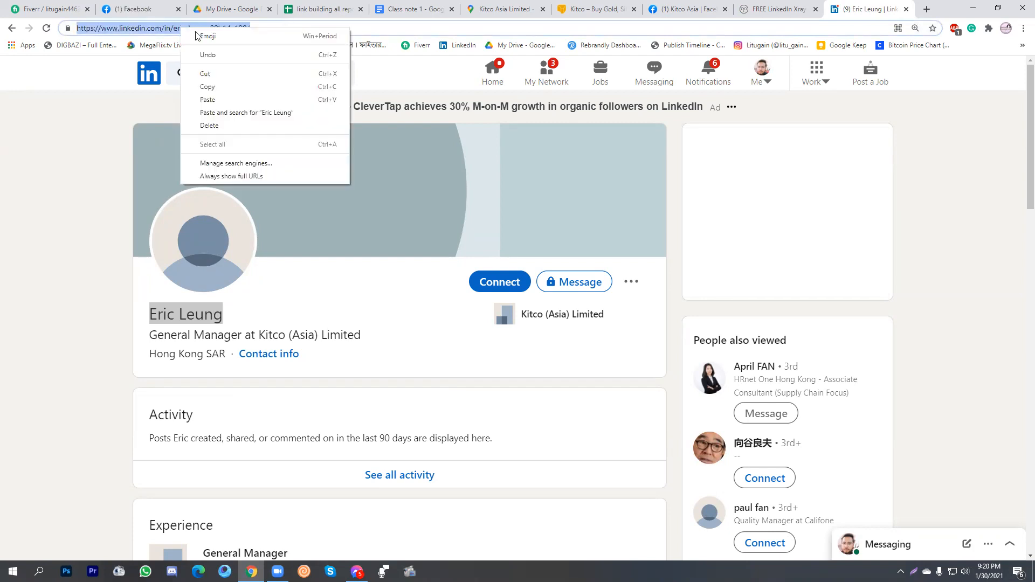
{"action": "left_click", "coordinate": [221, 87]}
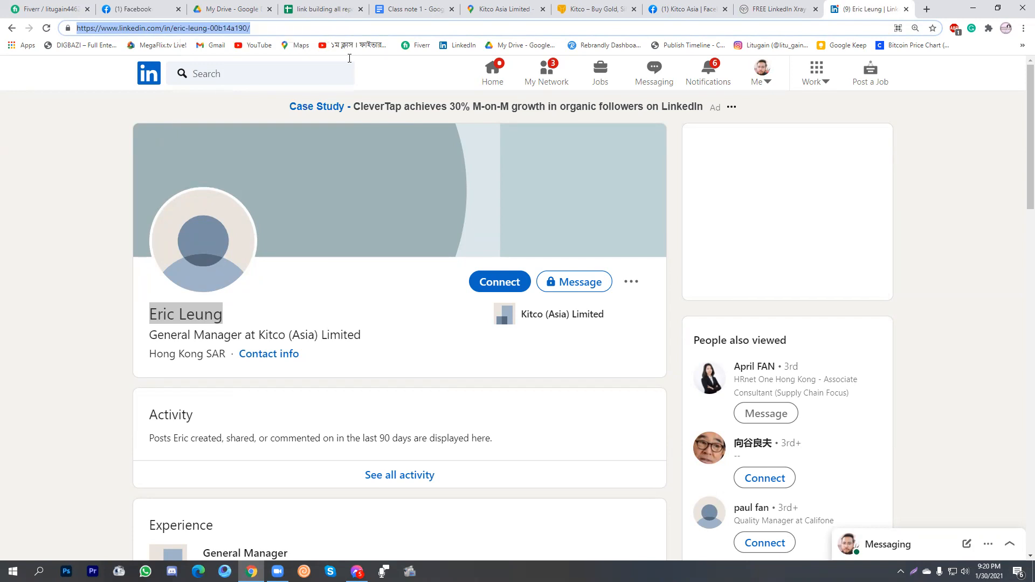
{"action": "left_click", "coordinate": [322, 6]}
{"action": "left_click", "coordinate": [519, 186]}
{"action": "right_click", "coordinate": [519, 186]}
{"action": "left_click", "coordinate": [536, 266]}
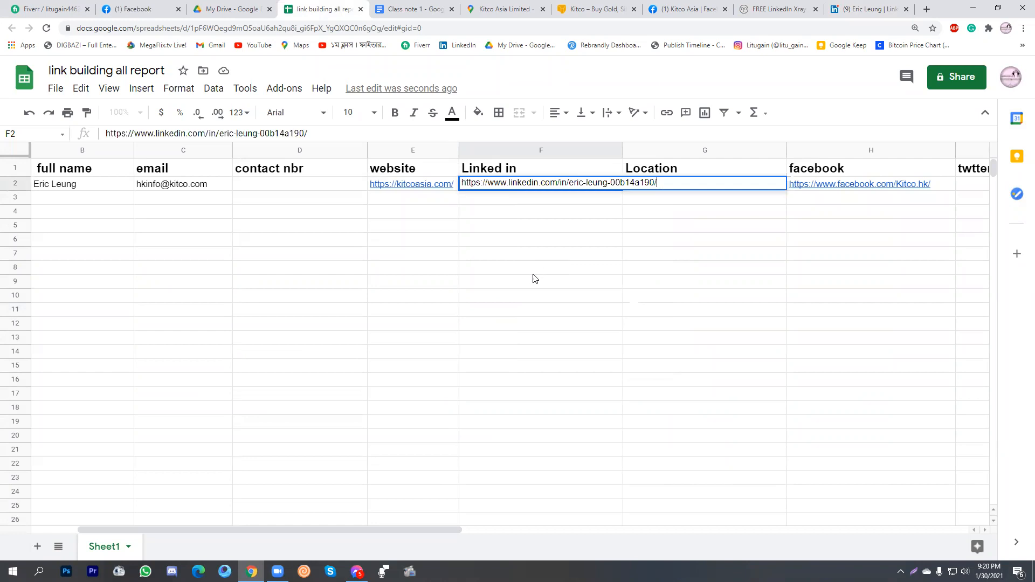
{"action": "left_click", "coordinate": [604, 365]}
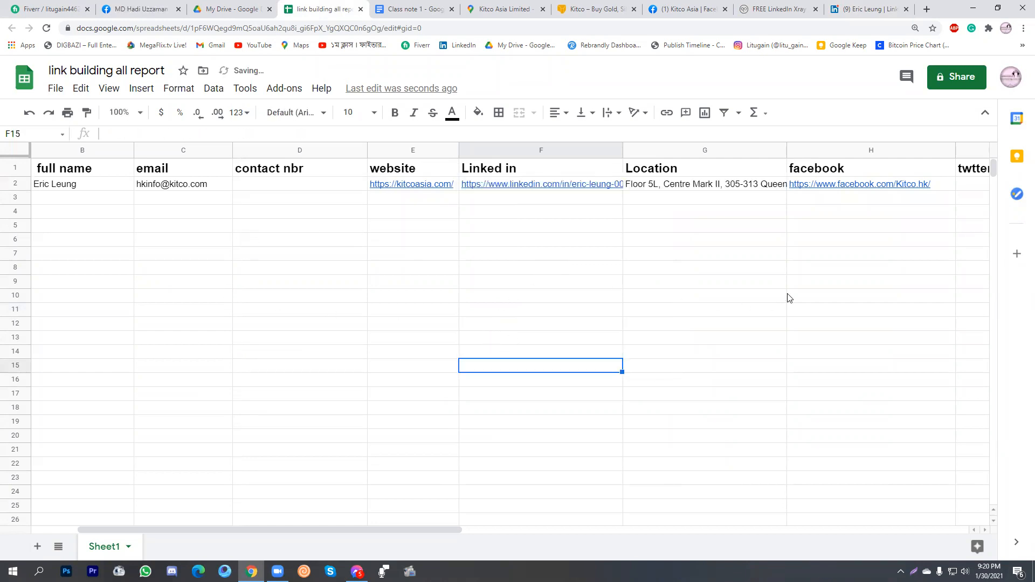
Review the report's first columns, then check the general manager's LinkedIn contact info and experience for further contact details
{"action": "left_click_drag", "start_coordinate": [435, 529], "coordinate": [381, 529]}
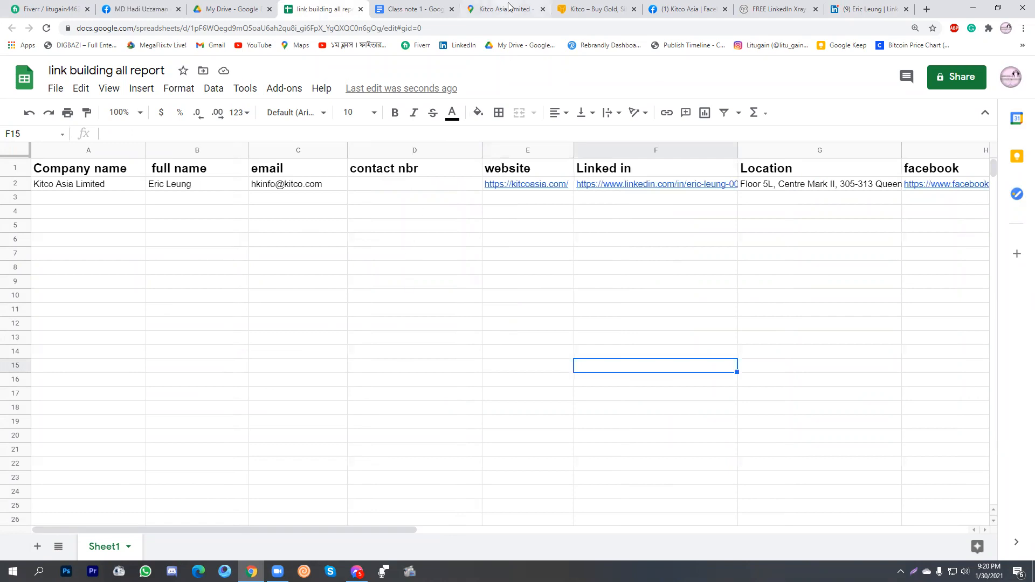
{"action": "left_click", "coordinate": [868, 8]}
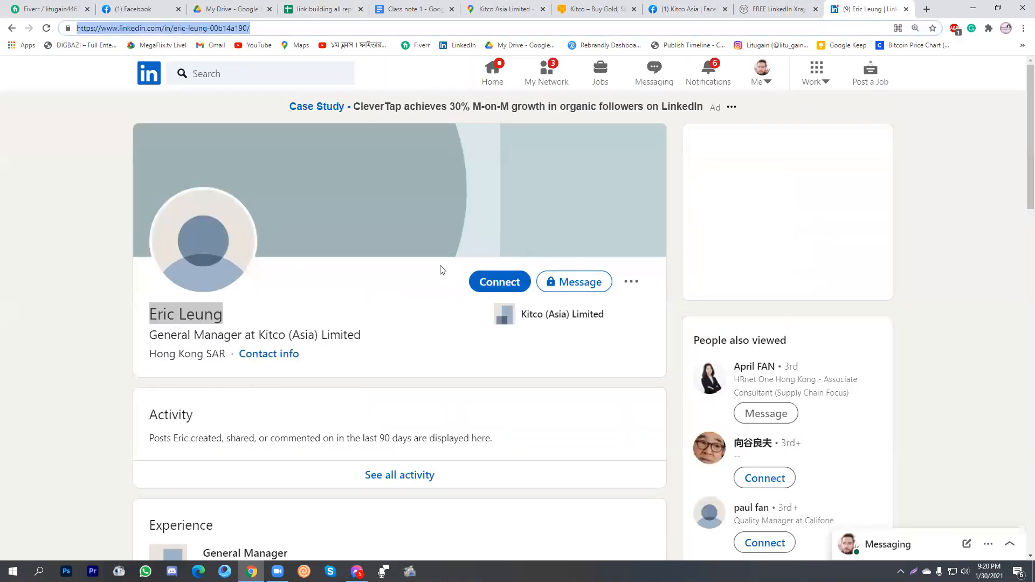
{"action": "left_click", "coordinate": [268, 354]}
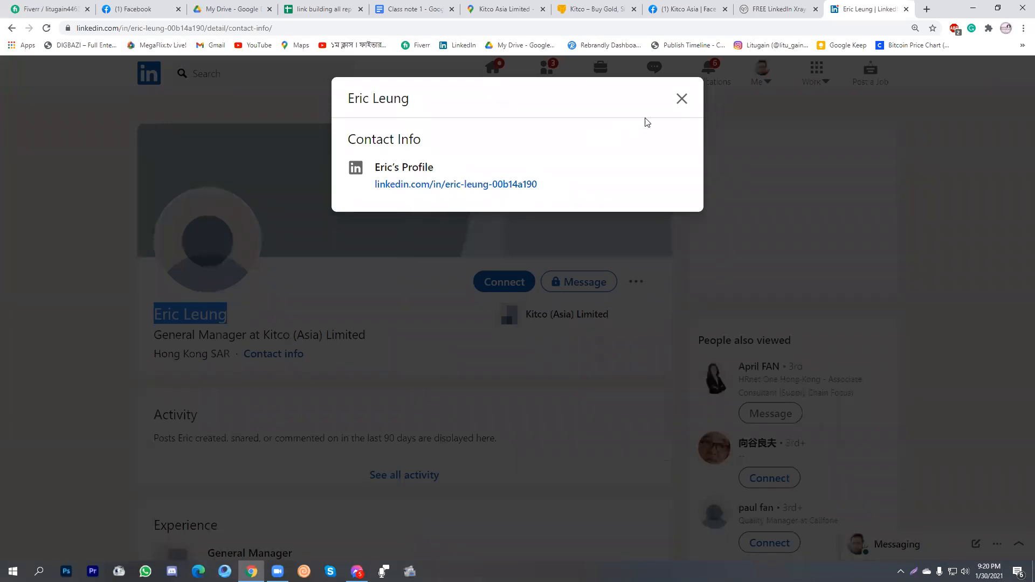
{"action": "left_click", "coordinate": [681, 99]}
{"action": "scroll", "coordinate": [498, 376], "scroll_direction": "down", "scroll_amount": 3}
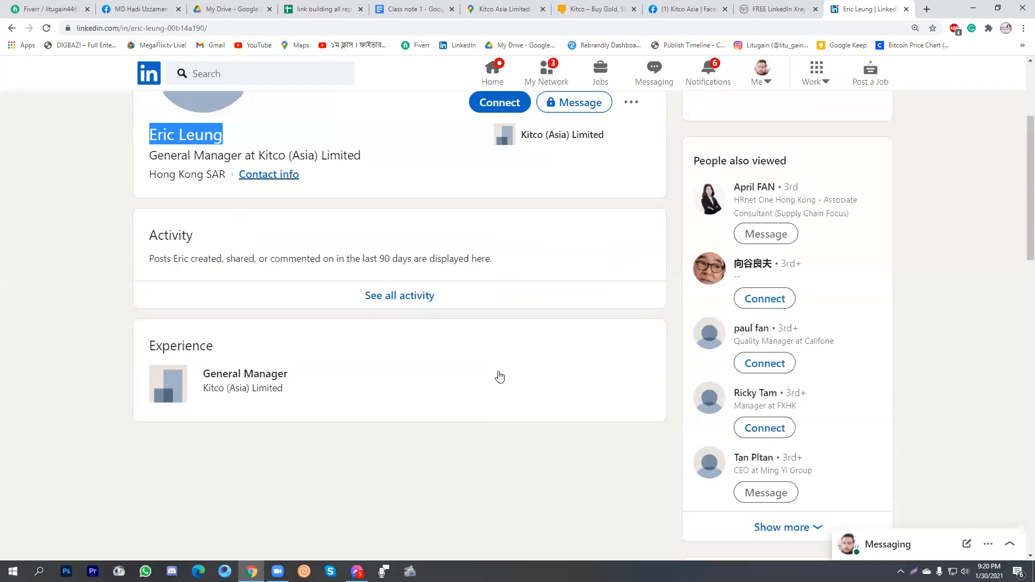
Copy the job title "General Manager" from the headline of the Kitco (Asia) Limited contact's LinkedIn profile
{"action": "scroll", "coordinate": [344, 360], "scroll_direction": "up", "scroll_amount": 3}
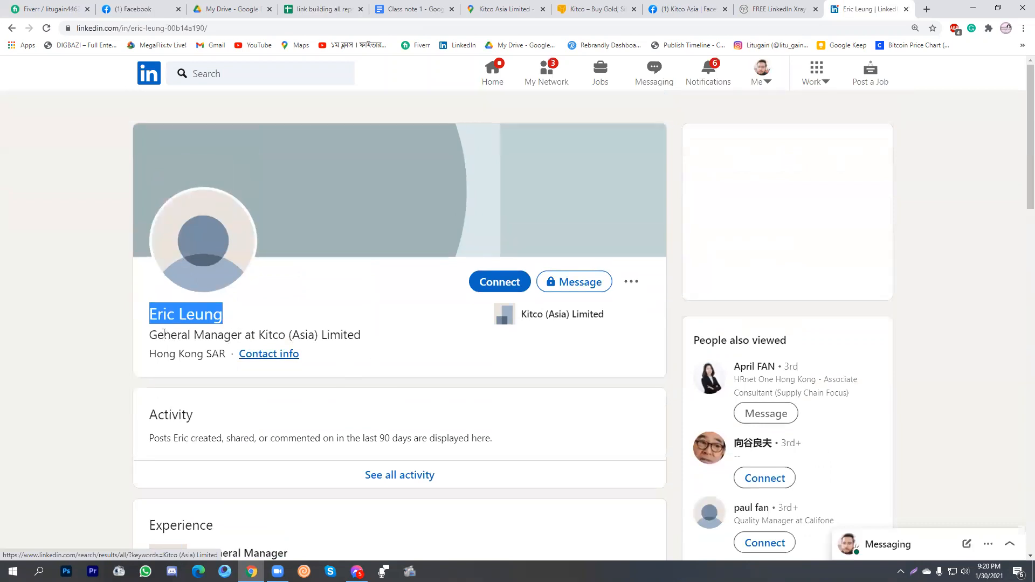
{"action": "left_click_drag", "start_coordinate": [242, 335], "coordinate": [154, 335]}
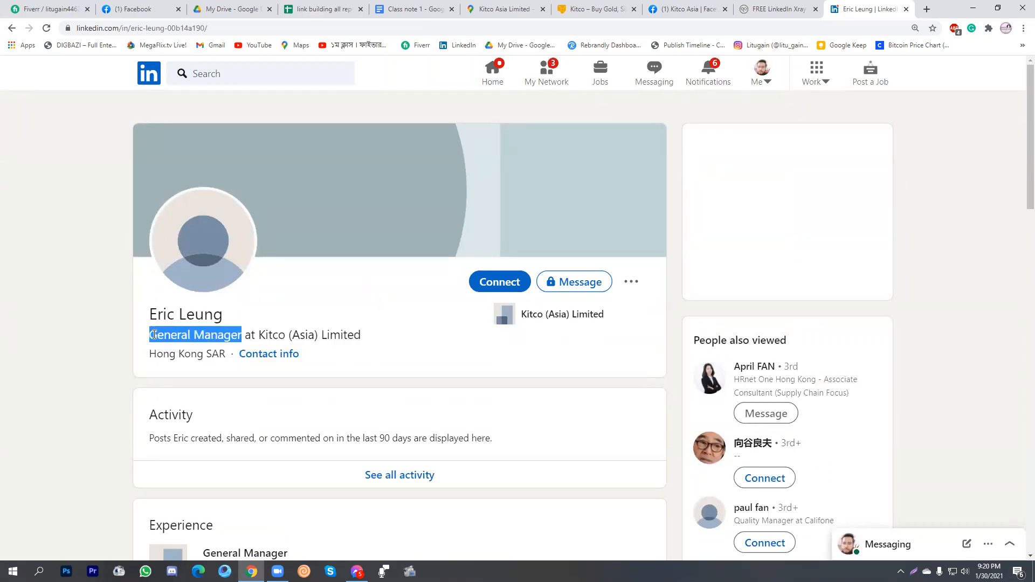
{"action": "right_click", "coordinate": [194, 333]}
{"action": "left_click", "coordinate": [216, 340]}
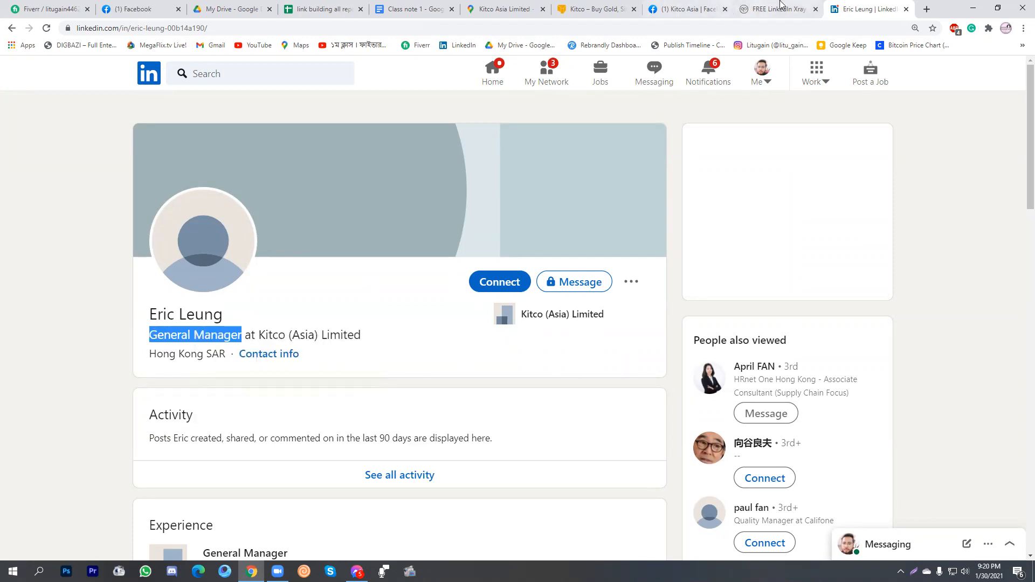
Insert a column after "full name" in the link building all report sheet and give it the header "Position"
{"action": "left_click", "coordinate": [322, 9]}
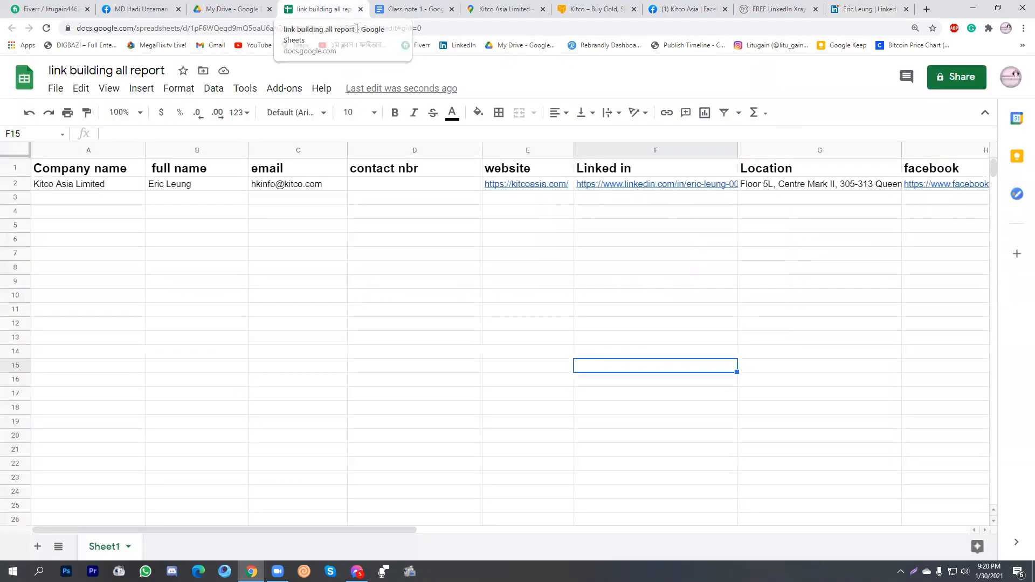
{"action": "right_click", "coordinate": [222, 148]}
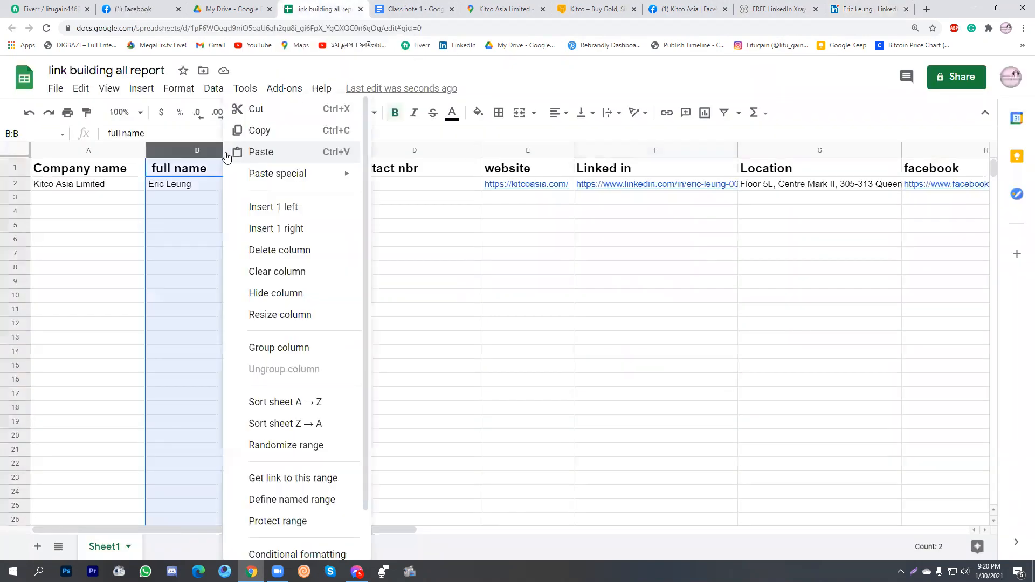
{"action": "left_click", "coordinate": [295, 228]}
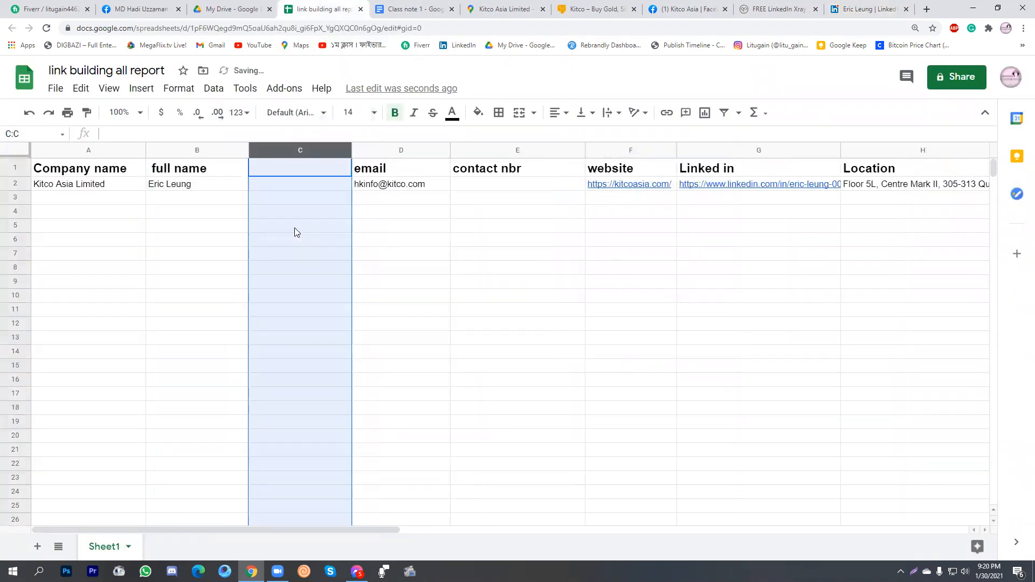
{"action": "left_click", "coordinate": [290, 168]}
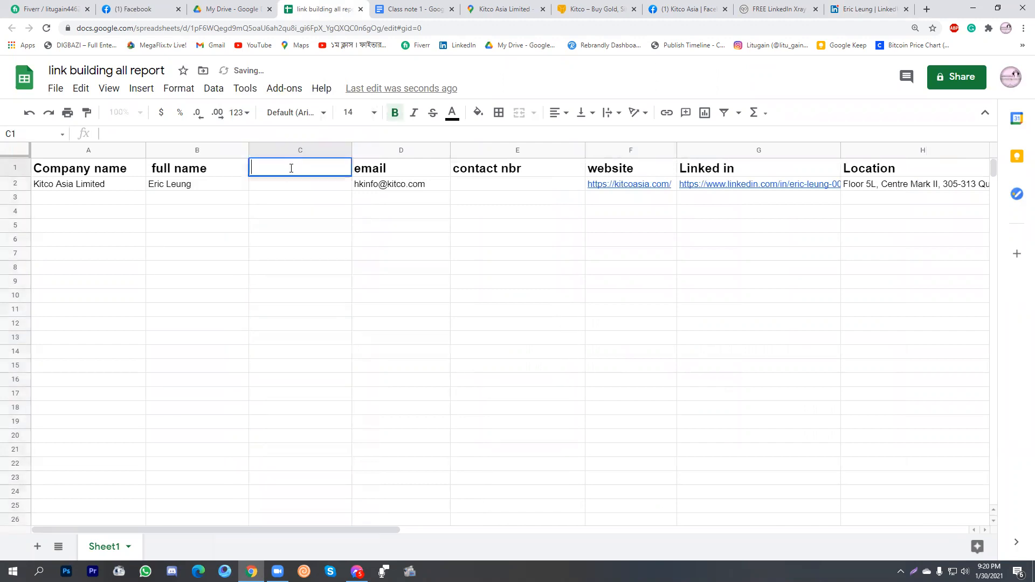
{"action": "double_click", "coordinate": [291, 168]}
{"action": "type", "text": "Position"}
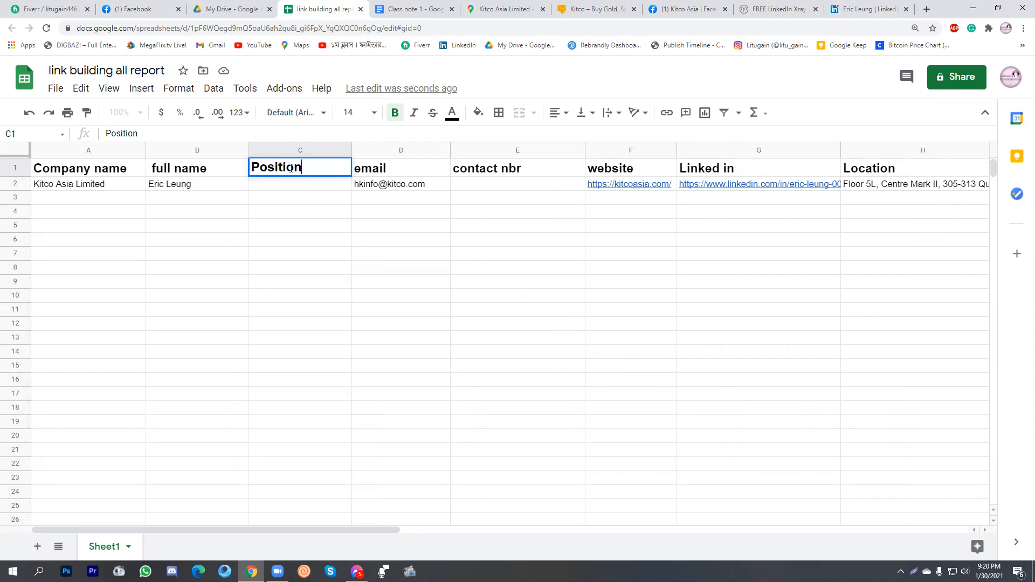
{"action": "left_click", "coordinate": [310, 242]}
Paste the copied job title "General Manager" into cell C2 under the "Position" header
{"action": "double_click", "coordinate": [298, 184]}
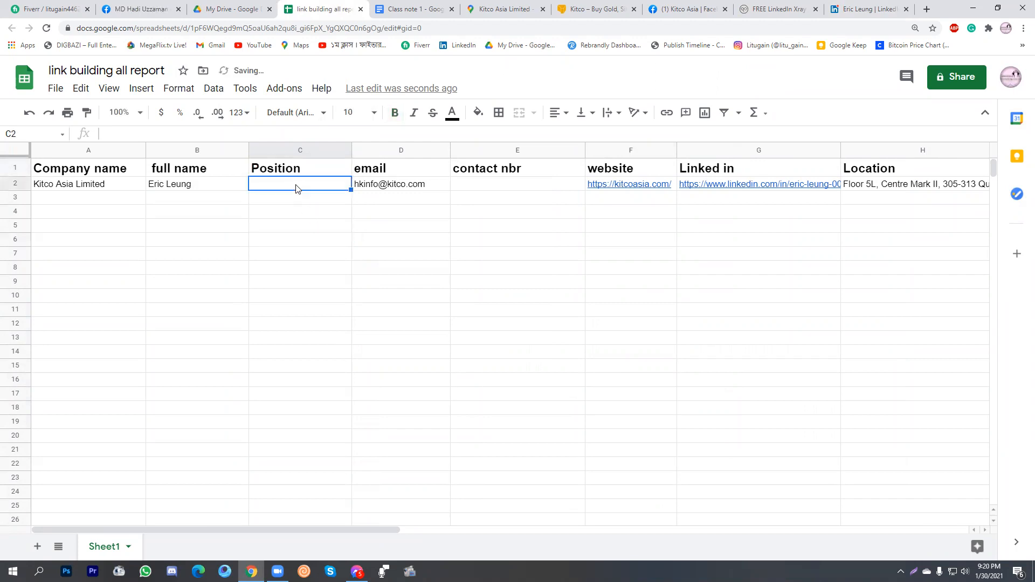
{"action": "right_click", "coordinate": [297, 184]}
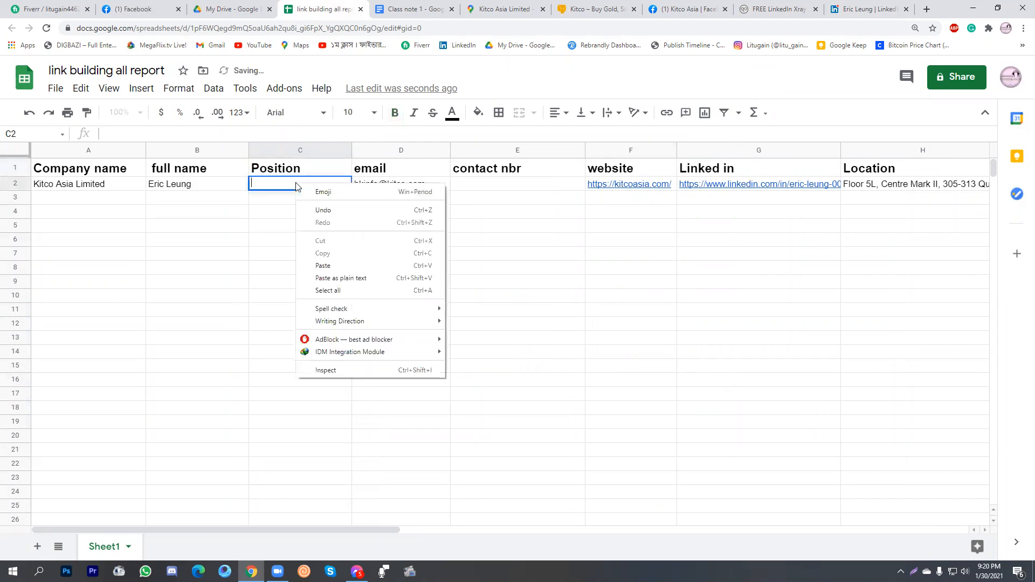
{"action": "left_click", "coordinate": [326, 265]}
{"action": "left_click", "coordinate": [597, 329]}
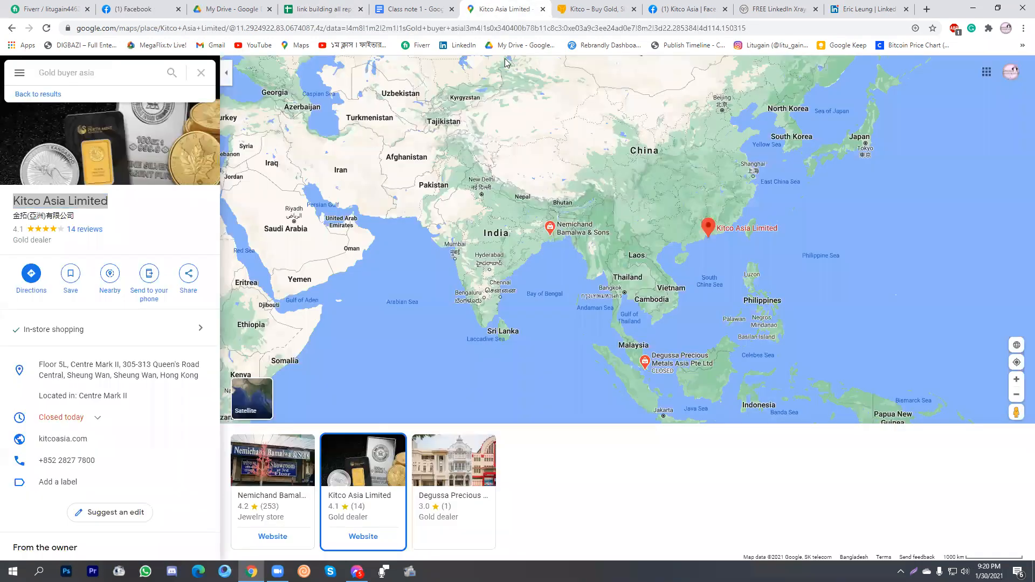
Copy the company's phone number from the Kitco Asia Limited listing in Google Maps into cell E2 under "contact nbr"
{"action": "left_click", "coordinate": [485, 8]}
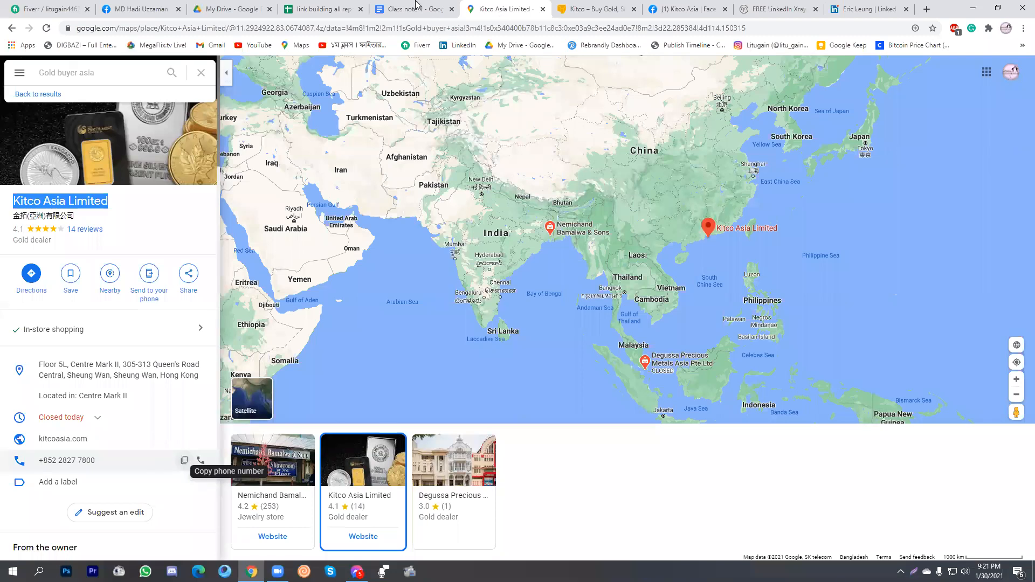
{"action": "key", "text": "ctrl+shift+Tab"}
{"action": "key", "text": "ctrl+shift+Tab"}
{"action": "double_click", "coordinate": [495, 184]}
{"action": "right_click", "coordinate": [494, 185]}
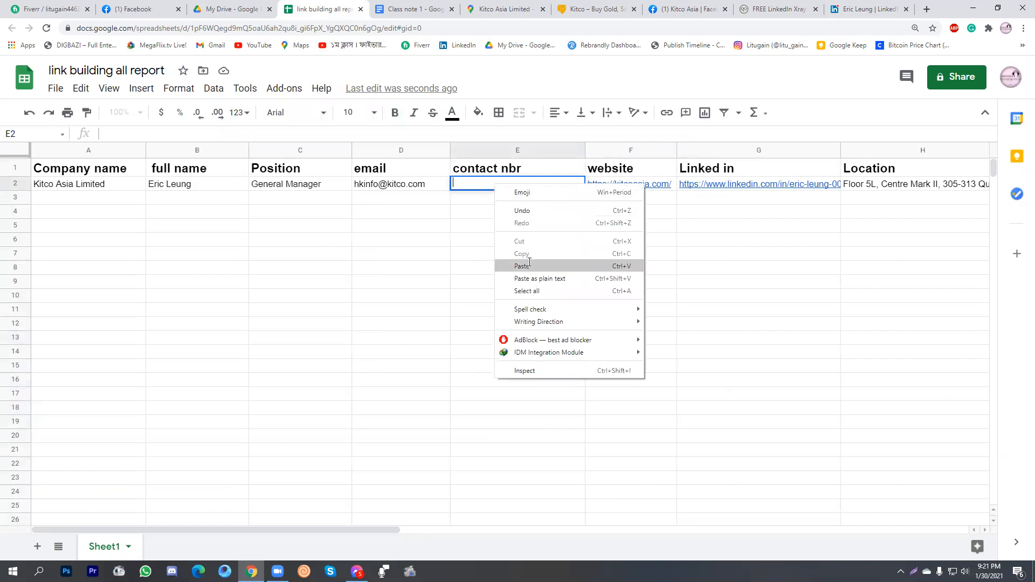
{"action": "left_click", "coordinate": [522, 265]}
{"action": "left_click", "coordinate": [747, 297]}
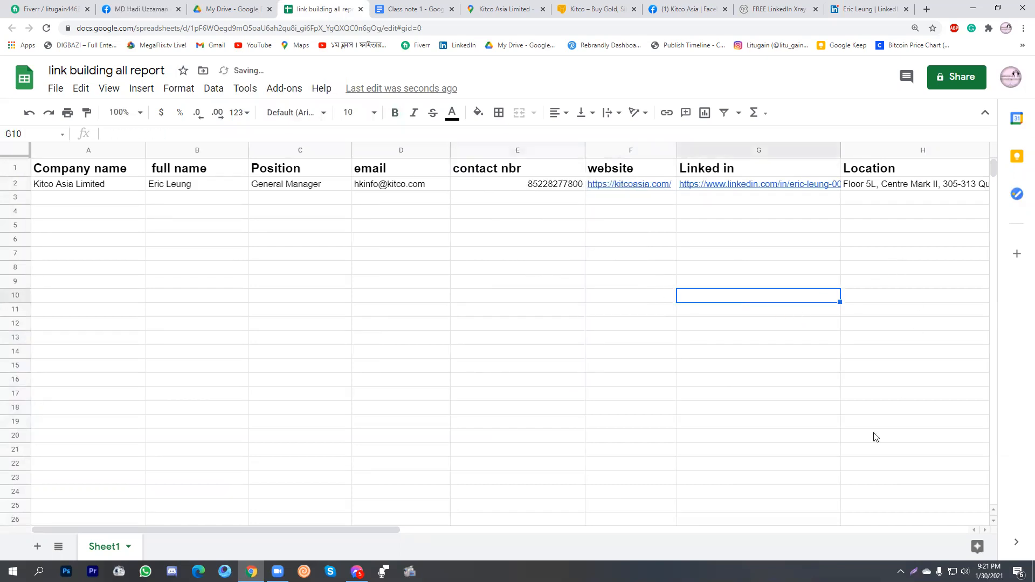
Replace the "twtter" header in cell J1 of the report with "youtube"
{"action": "left_click_drag", "start_coordinate": [365, 531], "coordinate": [466, 542]}
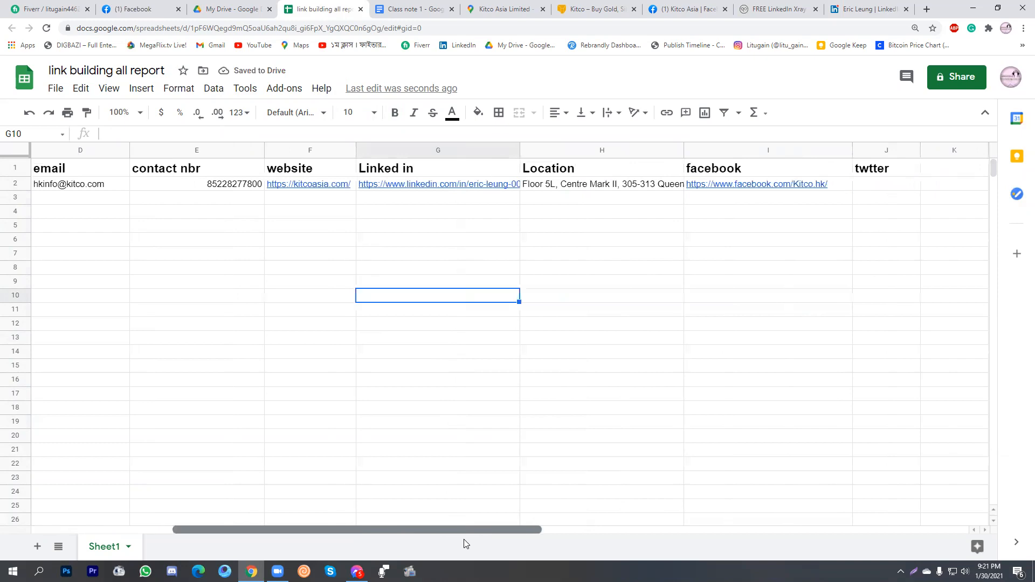
{"action": "double_click", "coordinate": [896, 169]}
{"action": "key", "text": "BackSpace"}
{"action": "key", "text": "BackSpace"}
{"action": "key", "text": "BackSpace"}
{"action": "key", "text": "BackSpace"}
{"action": "key", "text": "BackSpace"}
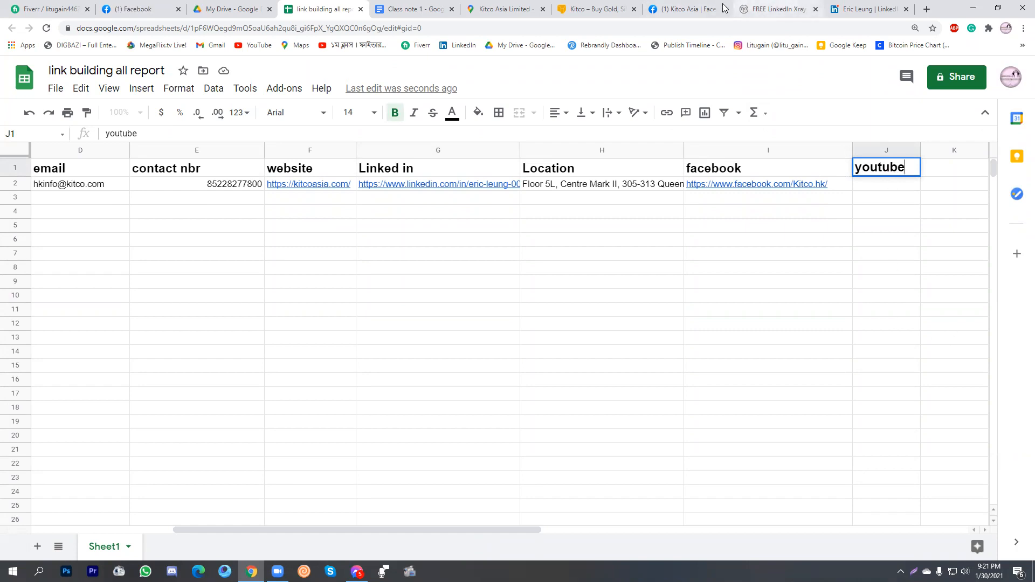
Open Kitco Asia's YouTube channel from the social links on its website and pause the channel video
{"action": "left_click", "coordinate": [776, 8]}
{"action": "left_click", "coordinate": [596, 8]}
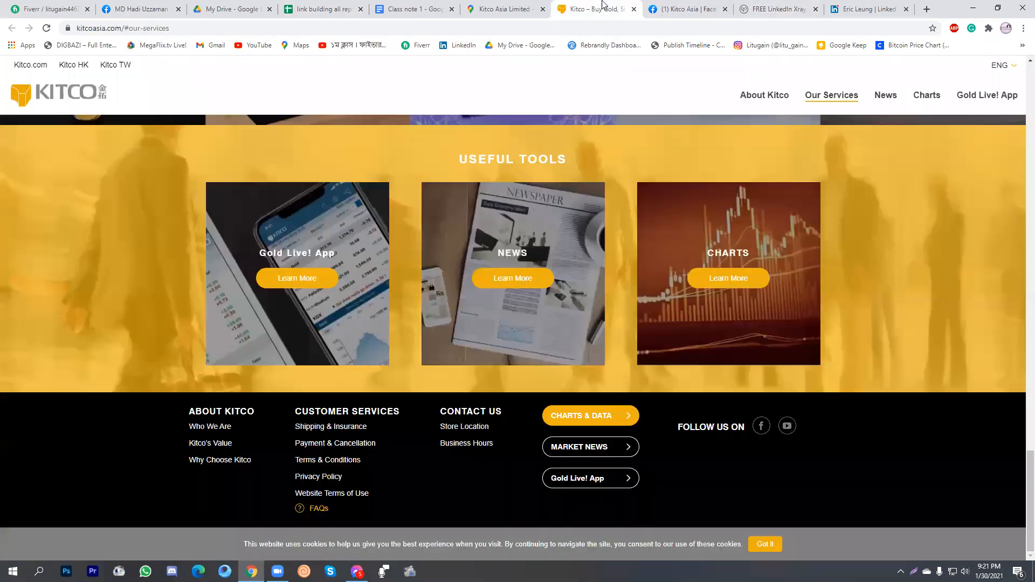
{"action": "left_click", "coordinate": [786, 427]}
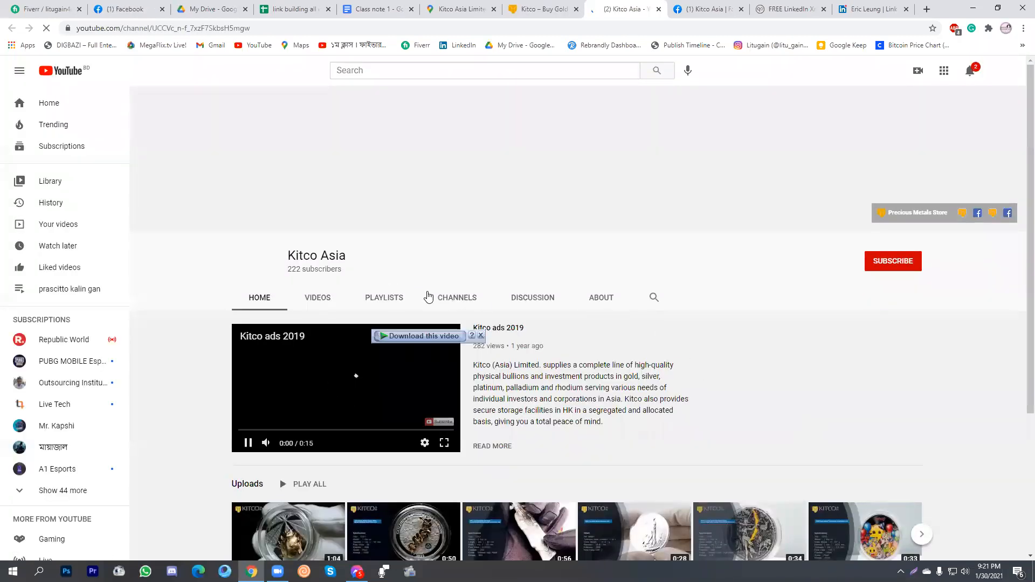
{"action": "left_click", "coordinate": [482, 337]}
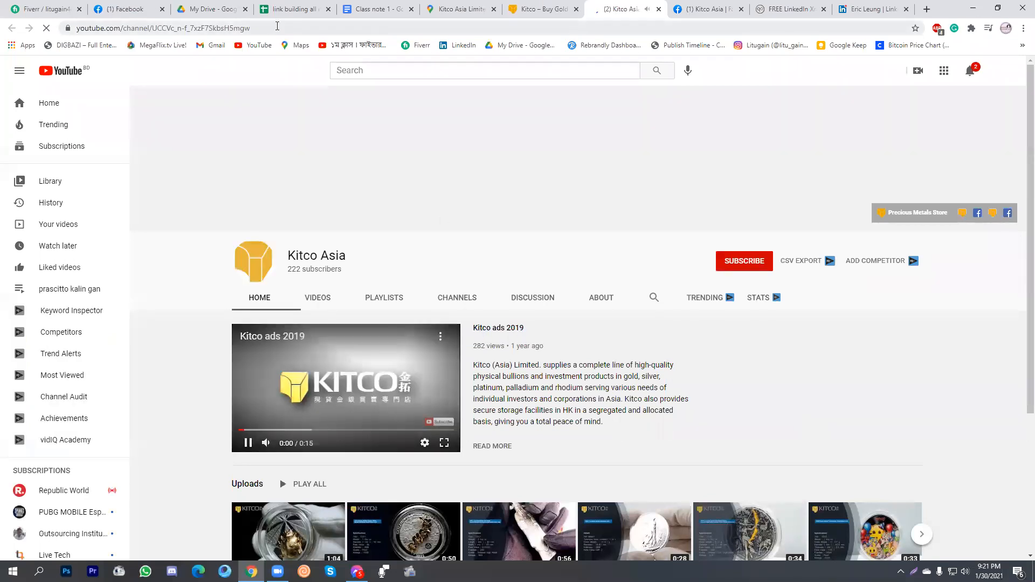
{"action": "left_click", "coordinate": [250, 445]}
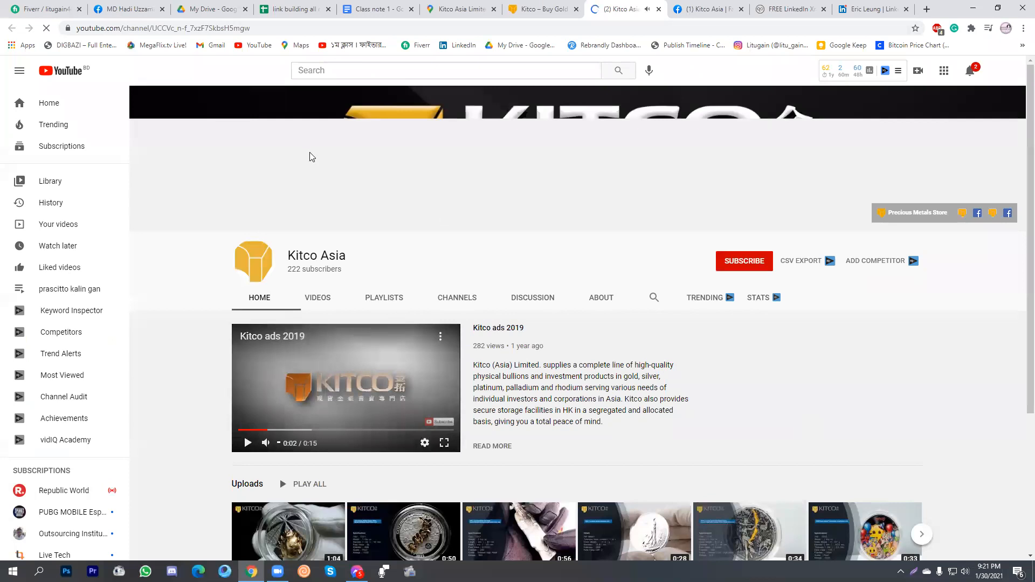
Copy the YouTube channel's address into cell J2 under the "youtube" header of the report
{"action": "left_click", "coordinate": [277, 28]}
{"action": "key", "text": "ctrl+c"}
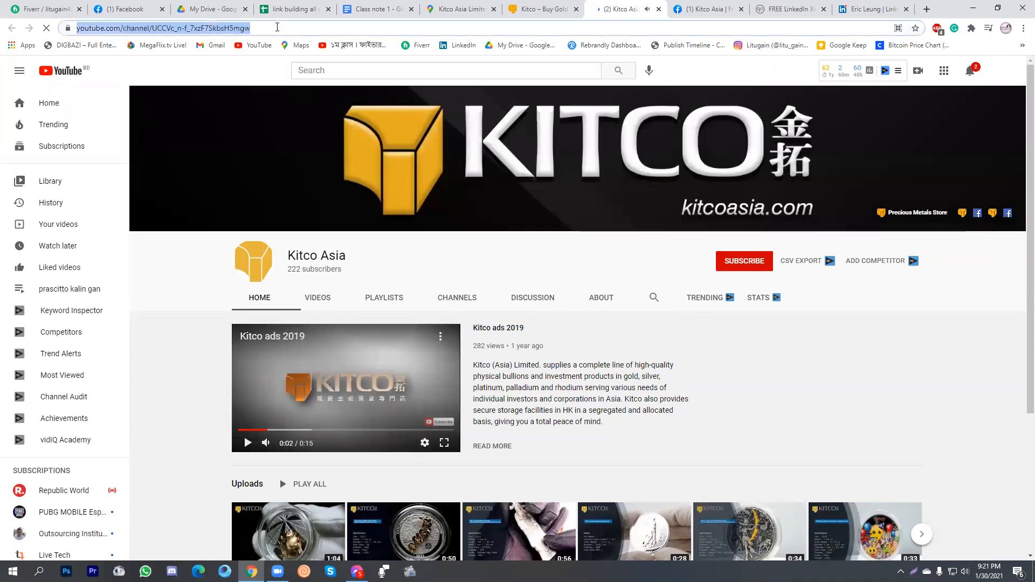
{"action": "right_click", "coordinate": [254, 29]}
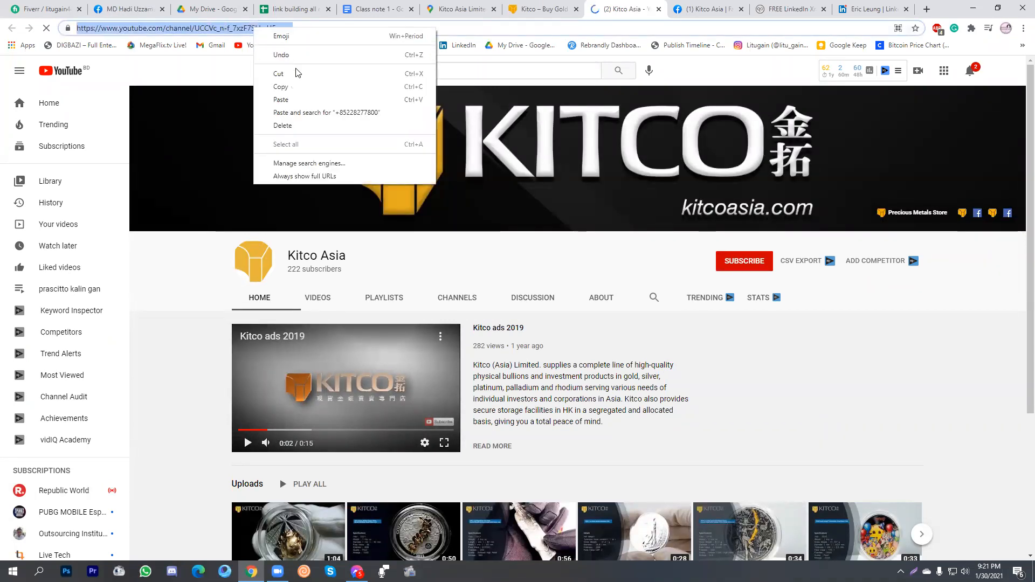
{"action": "left_click", "coordinate": [298, 86]}
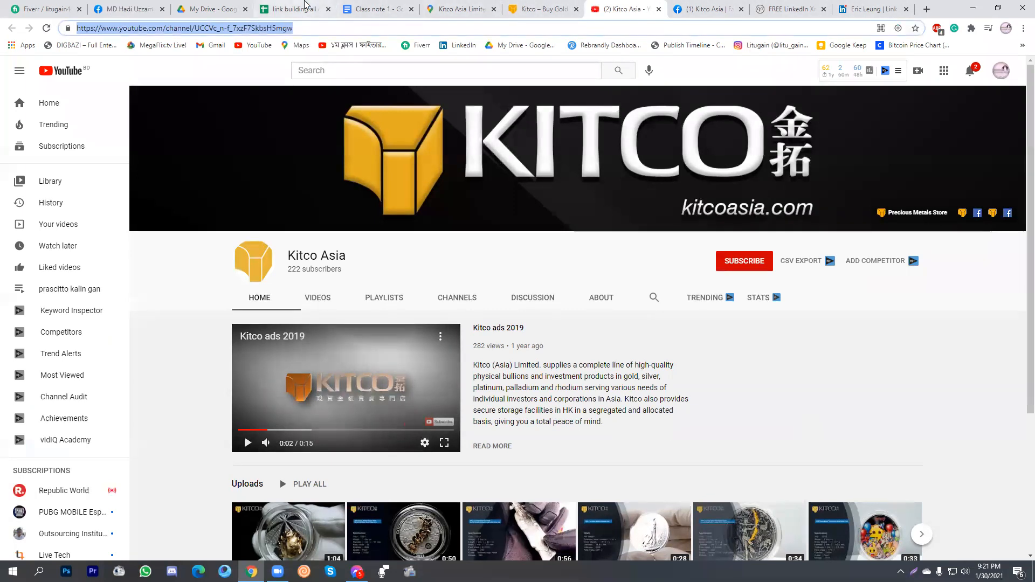
{"action": "left_click", "coordinate": [305, 6]}
{"action": "double_click", "coordinate": [874, 185]}
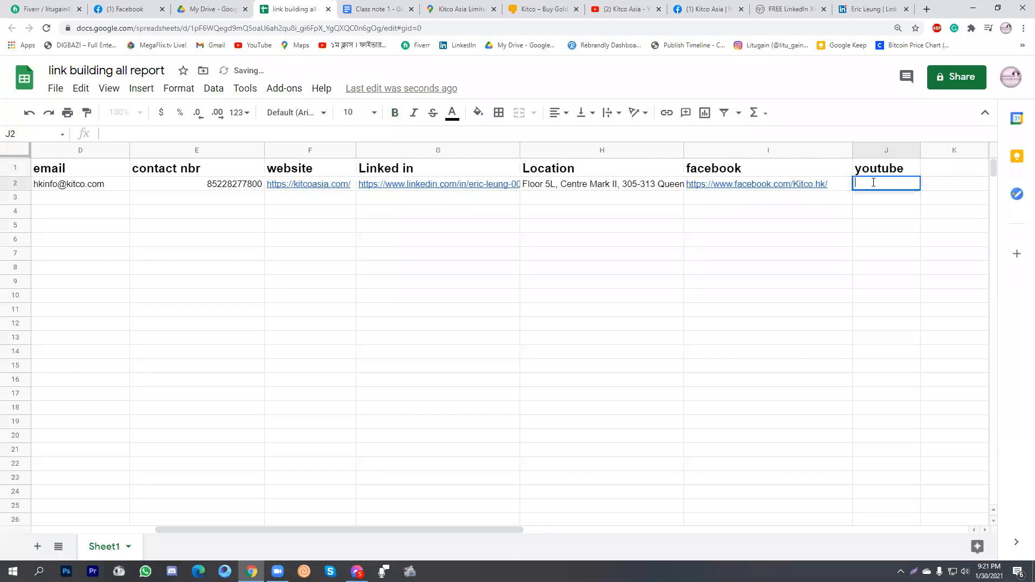
{"action": "right_click", "coordinate": [874, 185]}
{"action": "left_click", "coordinate": [905, 267]}
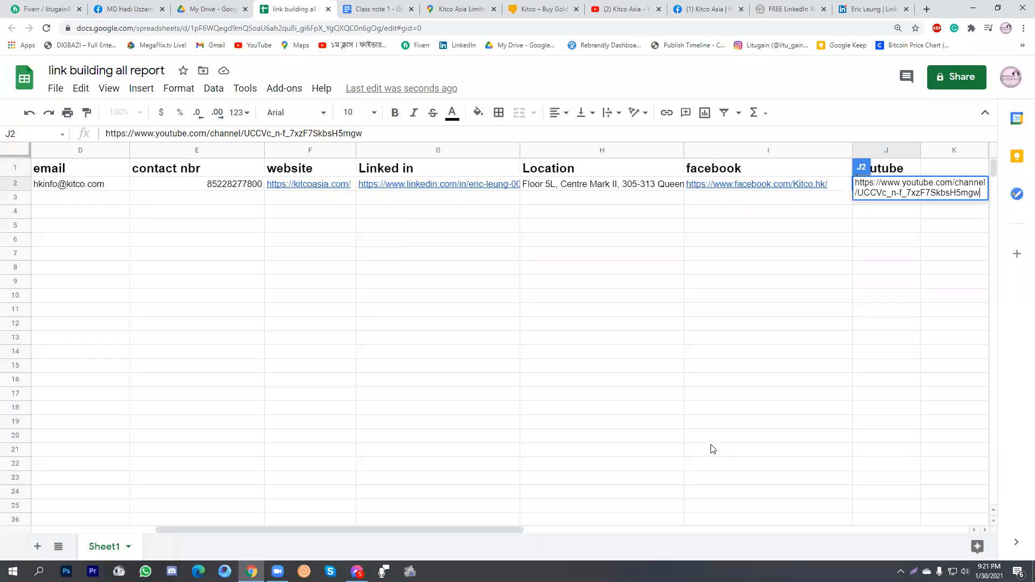
{"action": "left_click", "coordinate": [712, 448]}
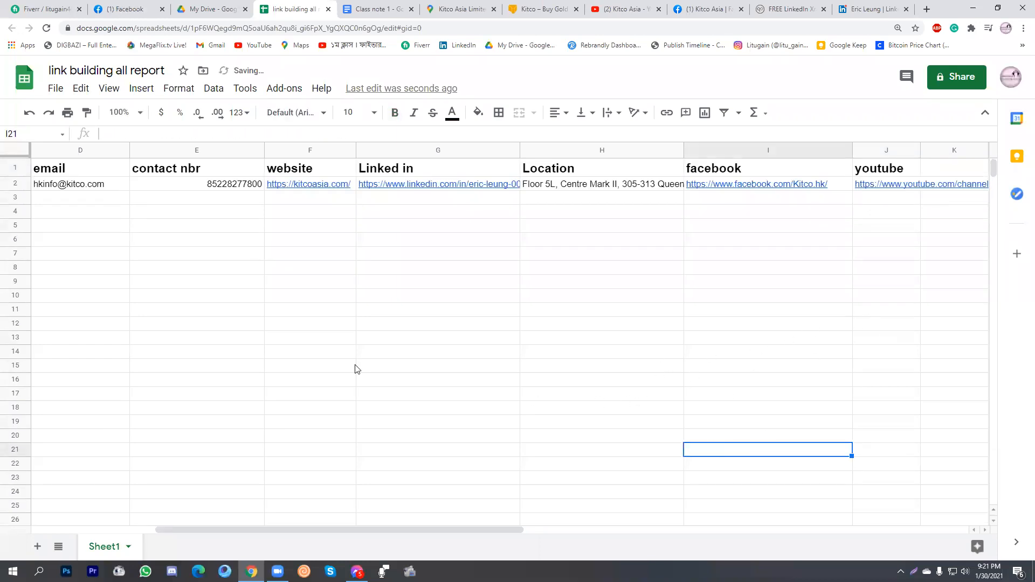
Set the sheet zoom to 90% and return to the report's first columns
{"action": "left_click", "coordinate": [139, 113]}
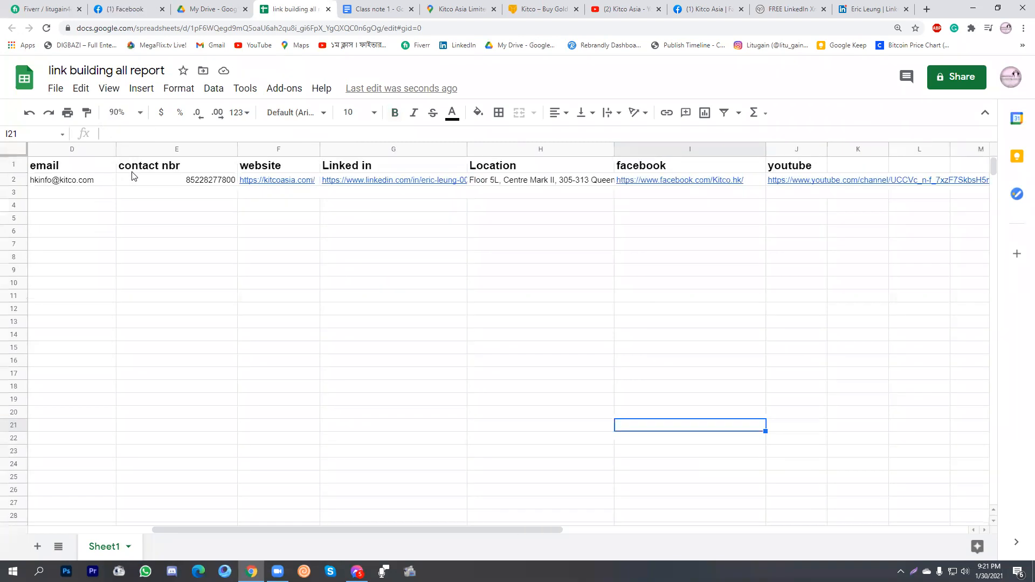
{"action": "left_click", "coordinate": [140, 113]}
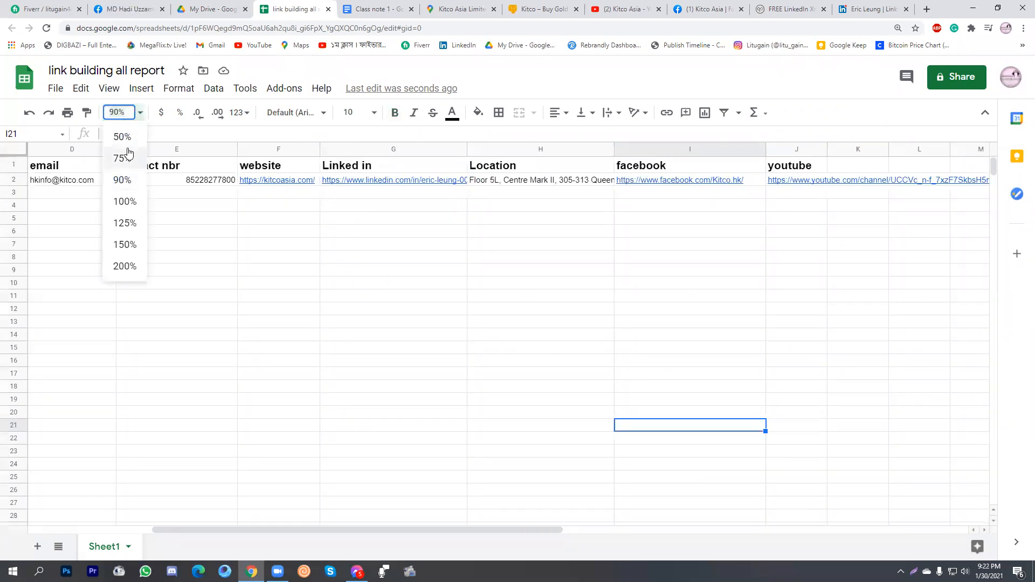
{"action": "left_click", "coordinate": [275, 296]}
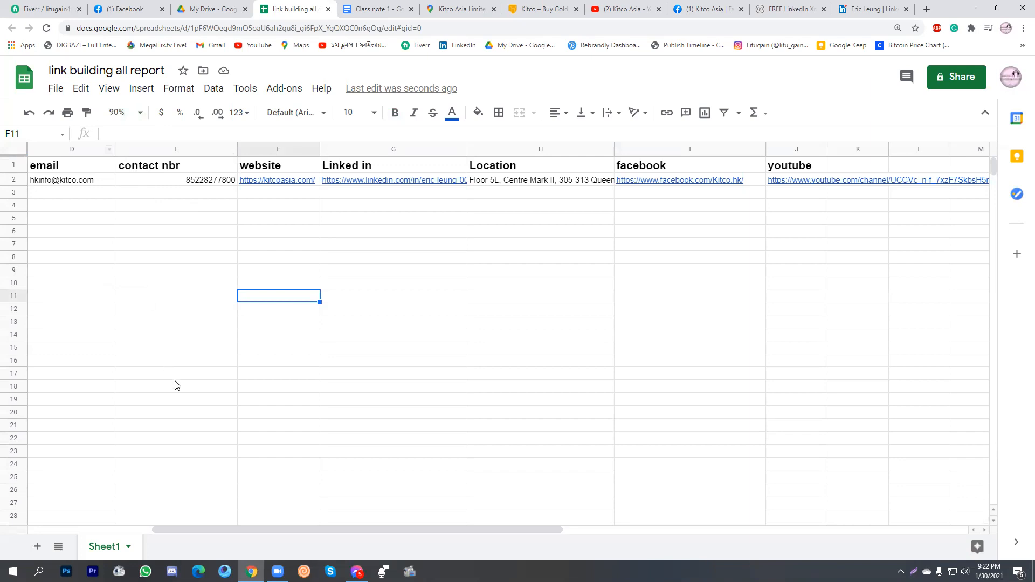
{"action": "left_click_drag", "start_coordinate": [377, 530], "coordinate": [205, 525]}
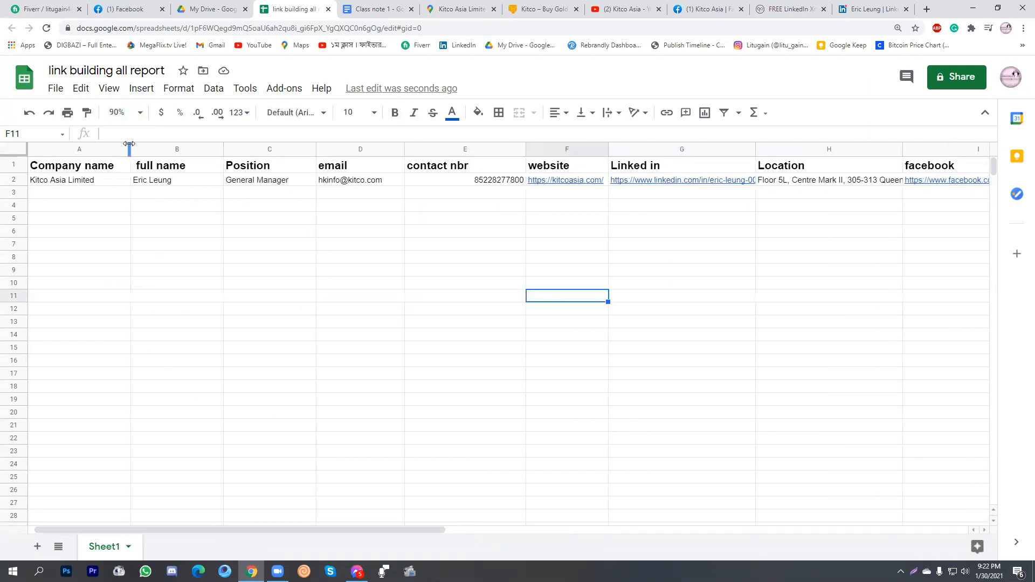
Narrow the Company name, full name, Position, email, contact nbr and Location columns so more of the report fits in view
{"action": "left_click_drag", "start_coordinate": [130, 144], "coordinate": [117, 144]}
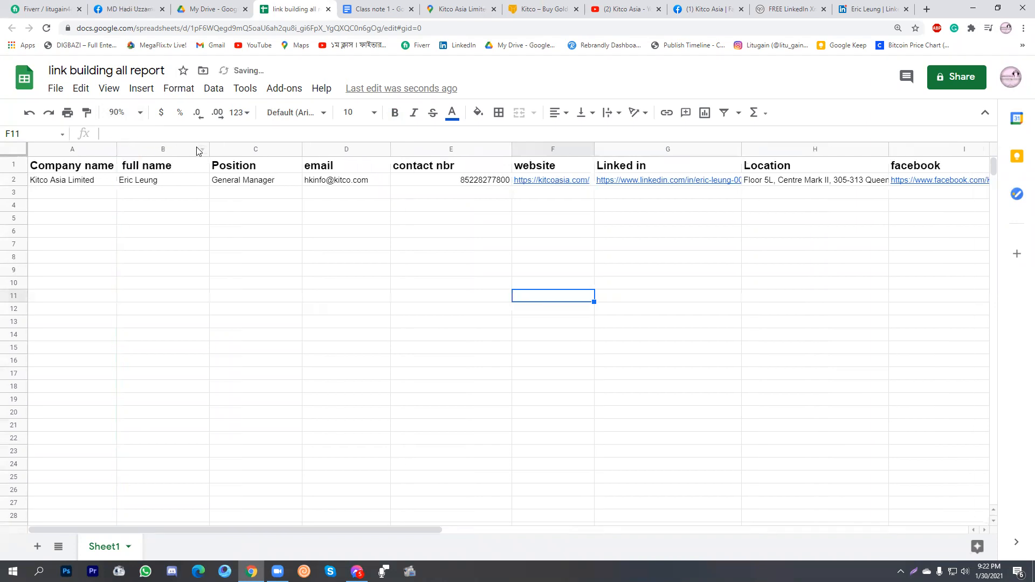
{"action": "left_click_drag", "start_coordinate": [207, 150], "coordinate": [181, 150]}
{"action": "left_click_drag", "start_coordinate": [273, 146], "coordinate": [255, 147]}
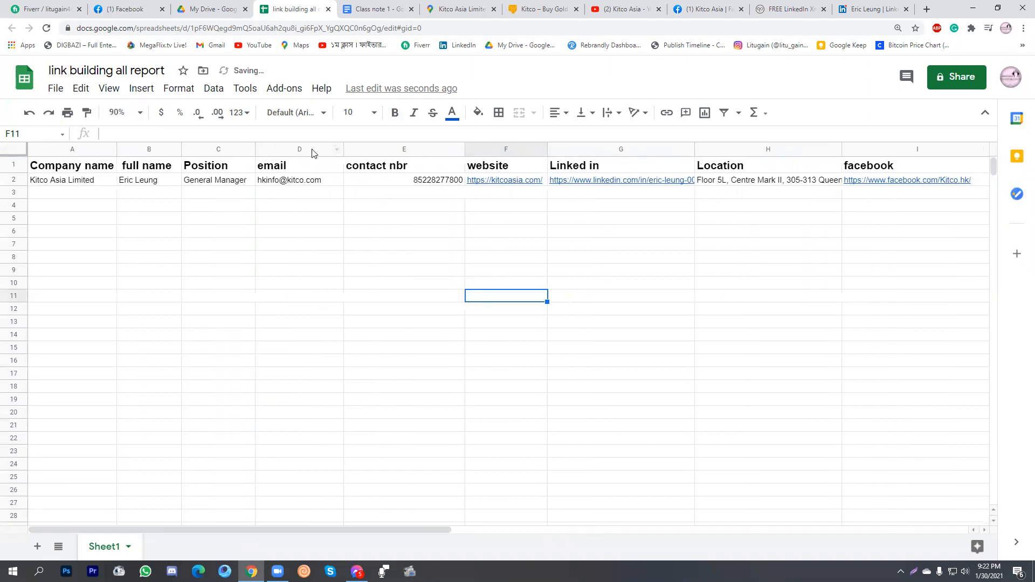
{"action": "left_click_drag", "start_coordinate": [342, 150], "coordinate": [329, 151]}
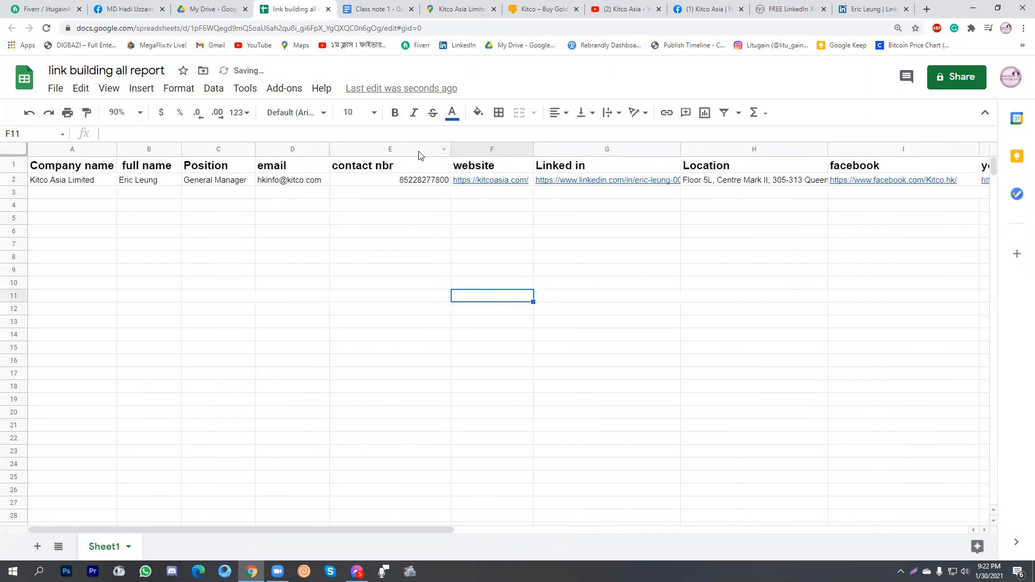
{"action": "left_click_drag", "start_coordinate": [450, 149], "coordinate": [409, 152]}
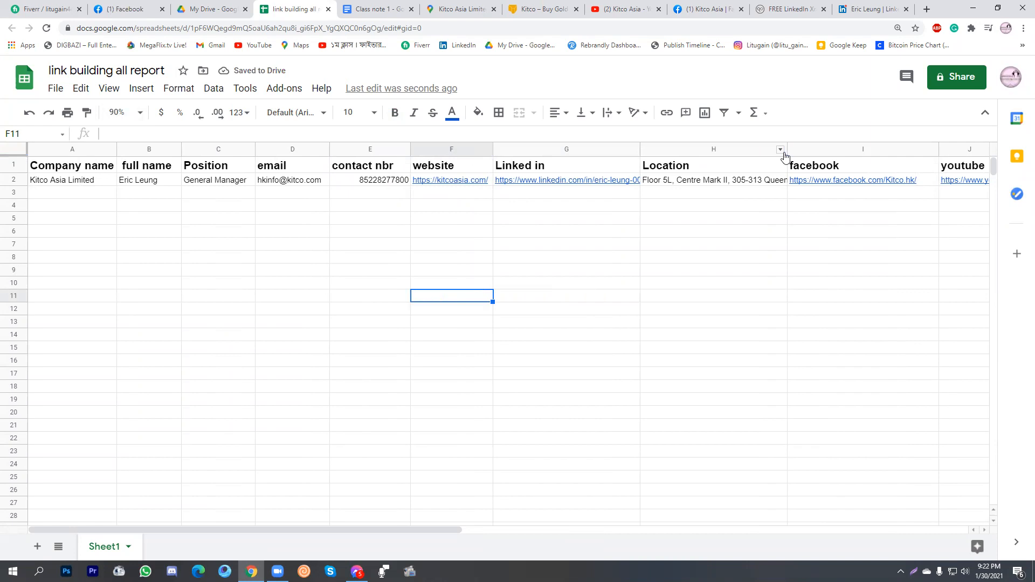
{"action": "left_click_drag", "start_coordinate": [787, 150], "coordinate": [771, 150]}
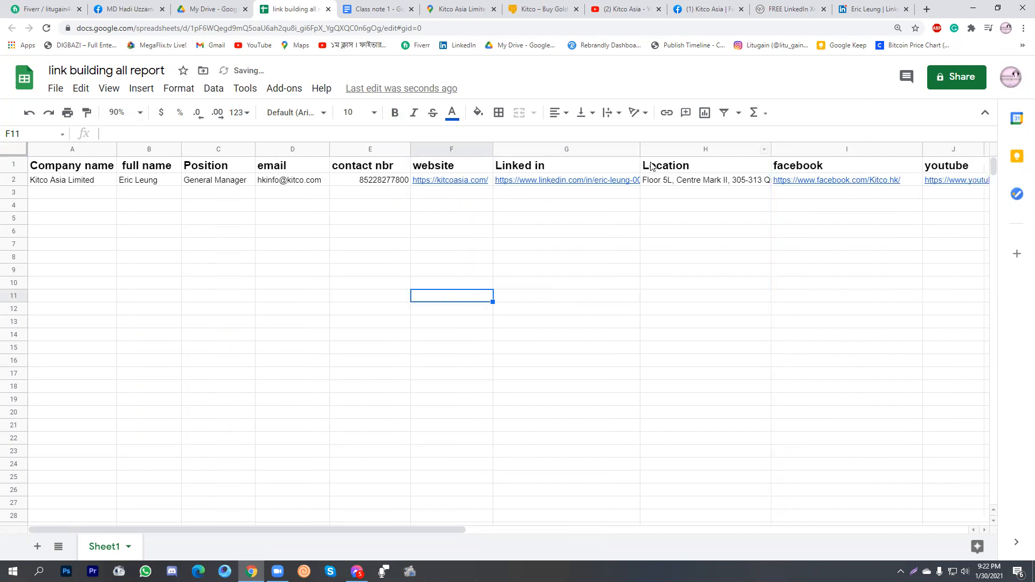
Narrow the Linked in and facebook columns so the youtube column fits in view
{"action": "left_click_drag", "start_coordinate": [639, 150], "coordinate": [608, 150]}
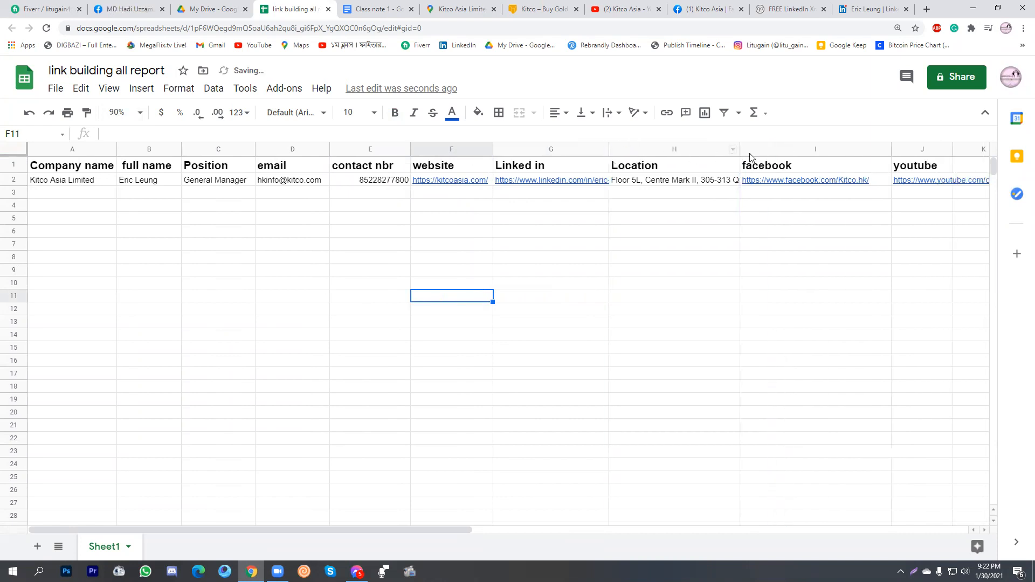
{"action": "left_click_drag", "start_coordinate": [891, 150], "coordinate": [876, 171]}
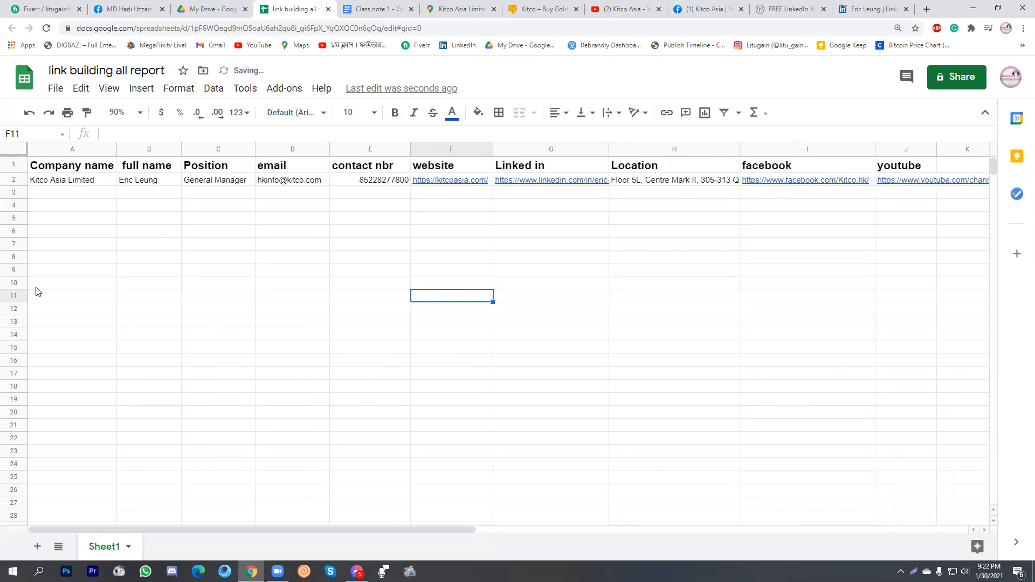
Examine the Degussa Precious Metals Asia, Nemichand Bamalwa & Sons and Kitco Asia Limited listings on Google Maps for their contact details
{"action": "left_click", "coordinate": [452, 9]}
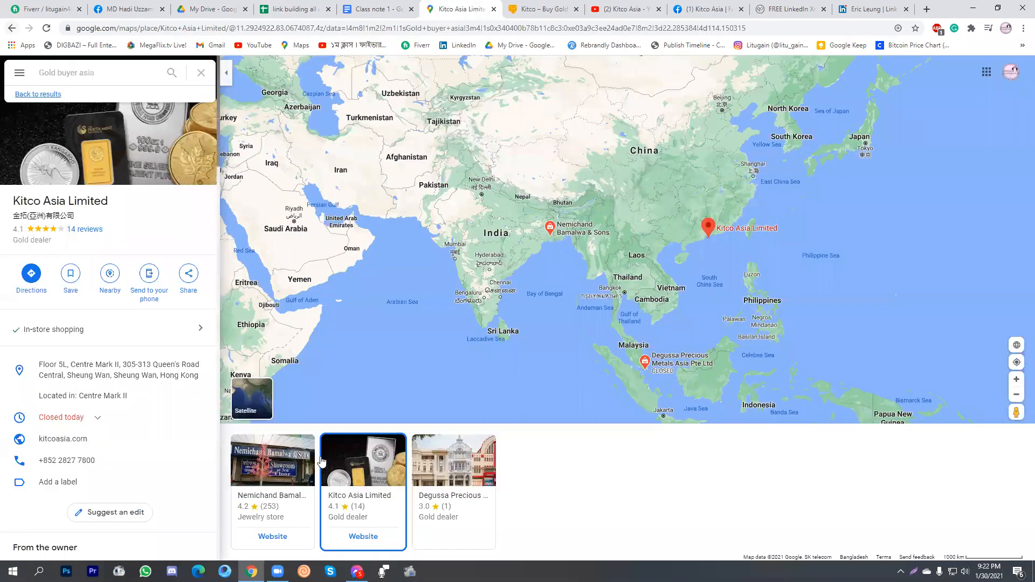
{"action": "left_click", "coordinate": [445, 503]}
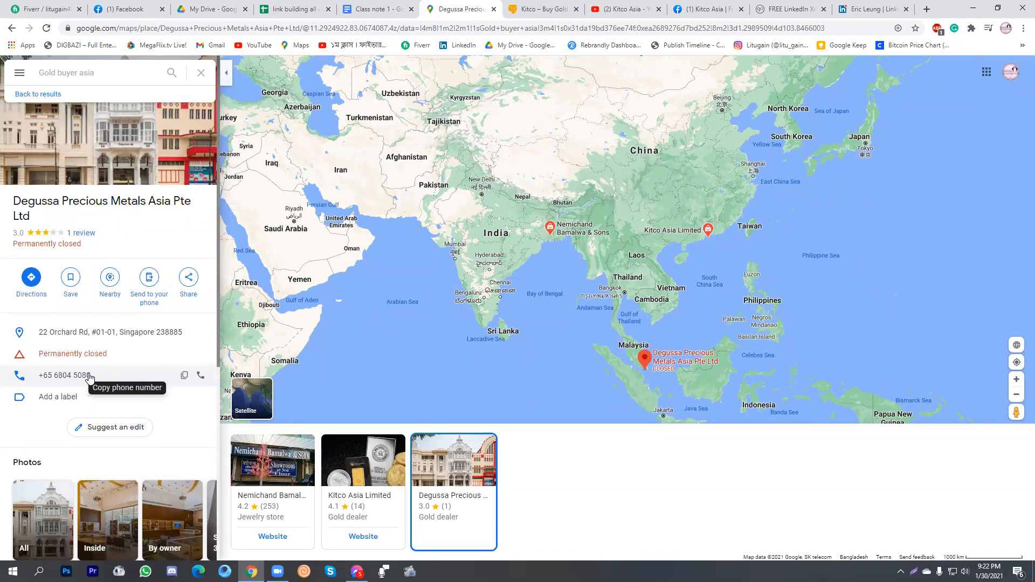
{"action": "scroll", "coordinate": [135, 431], "scroll_direction": "down", "scroll_amount": 3}
{"action": "scroll", "coordinate": [156, 455], "scroll_direction": "up", "scroll_amount": 3}
{"action": "scroll", "coordinate": [156, 454], "scroll_direction": "down", "scroll_amount": 2}
{"action": "scroll", "coordinate": [155, 453], "scroll_direction": "up", "scroll_amount": 2}
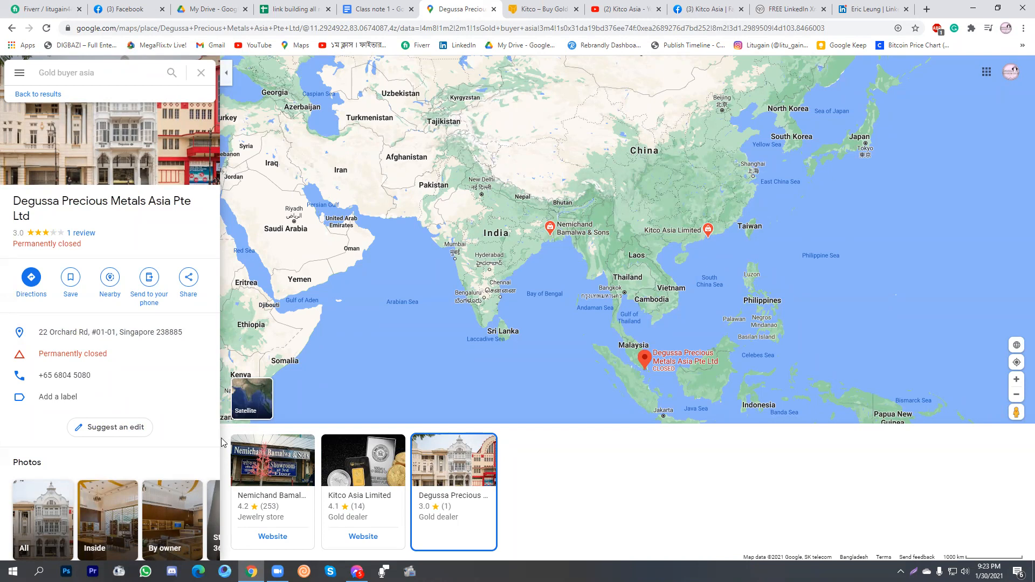
{"action": "left_click", "coordinate": [278, 500]}
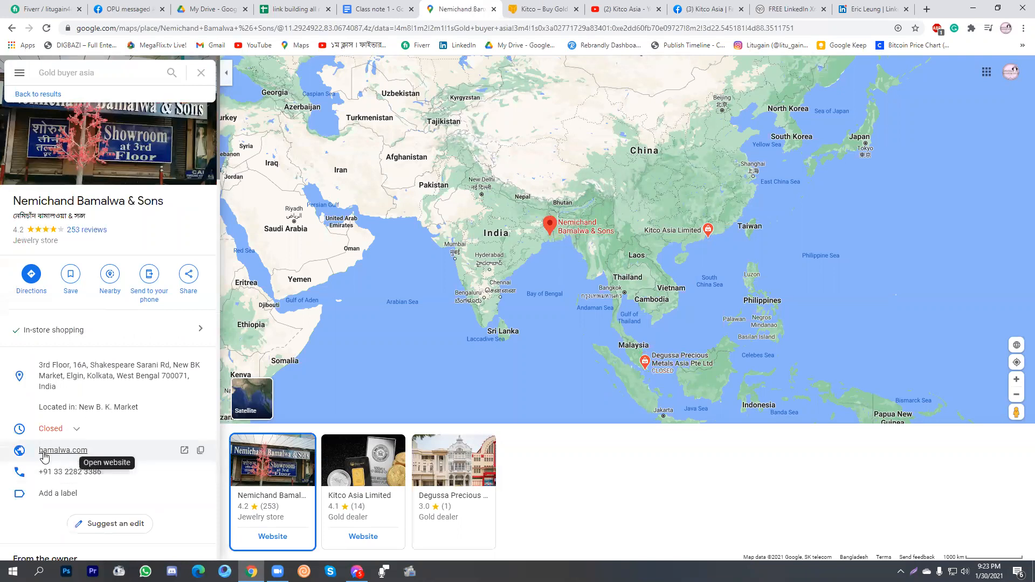
{"action": "left_click", "coordinate": [351, 503]}
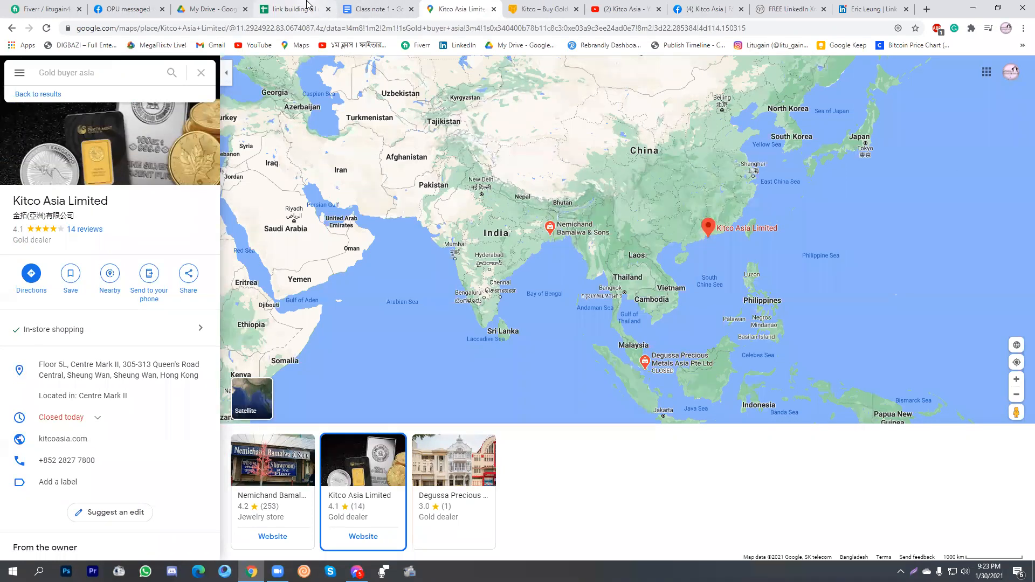
In the Google Sheets report, fill the row 2 entries of Company name, full name and Position down through row 10
{"action": "key", "text": "ctrl+4"}
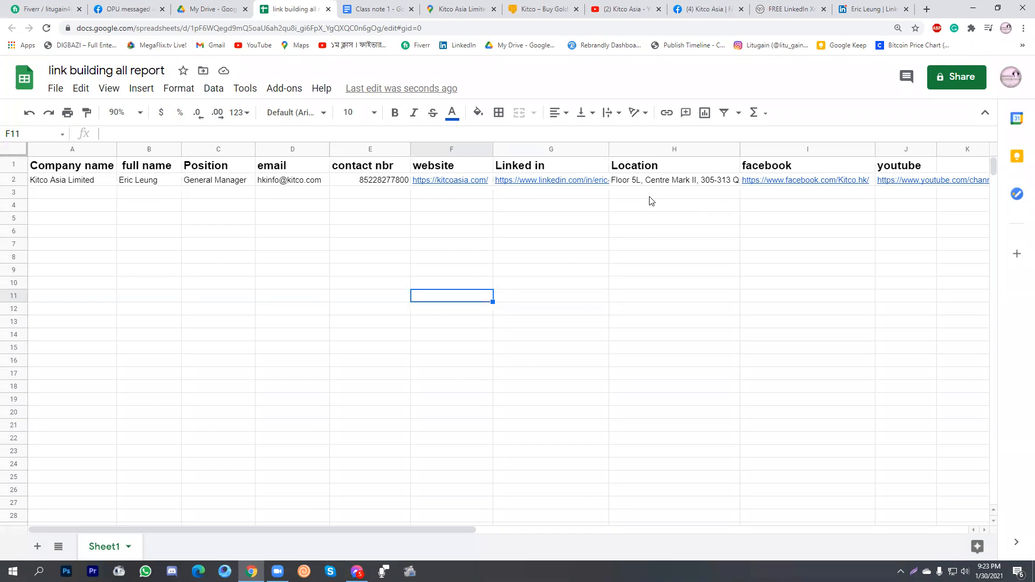
{"action": "left_click", "coordinate": [104, 182]}
{"action": "left_click_drag", "start_coordinate": [116, 185], "coordinate": [114, 285]}
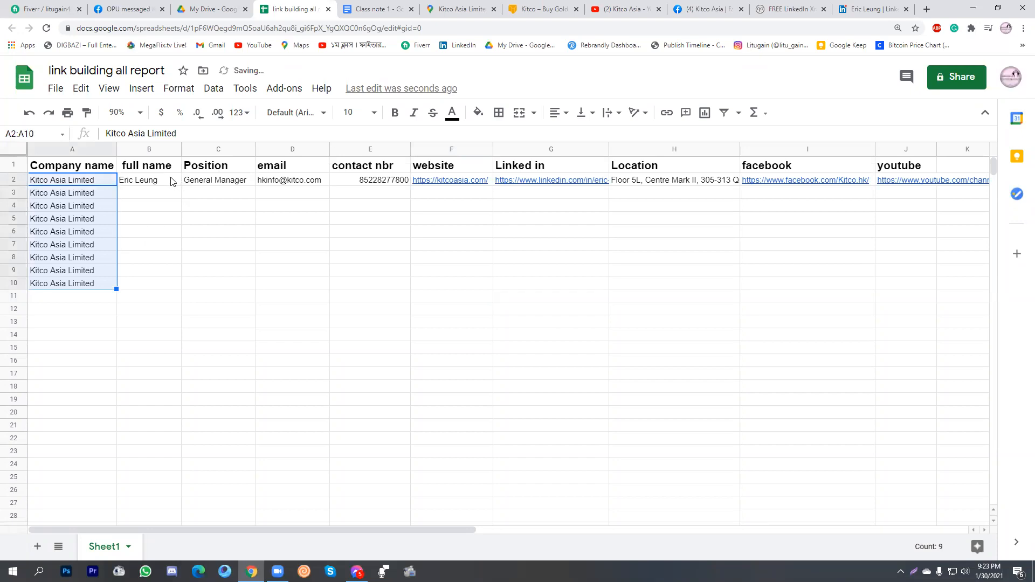
{"action": "left_click", "coordinate": [175, 183]}
{"action": "left_click_drag", "start_coordinate": [181, 186], "coordinate": [173, 283]}
{"action": "left_click", "coordinate": [247, 182]}
{"action": "left_click_drag", "start_coordinate": [255, 186], "coordinate": [265, 262]}
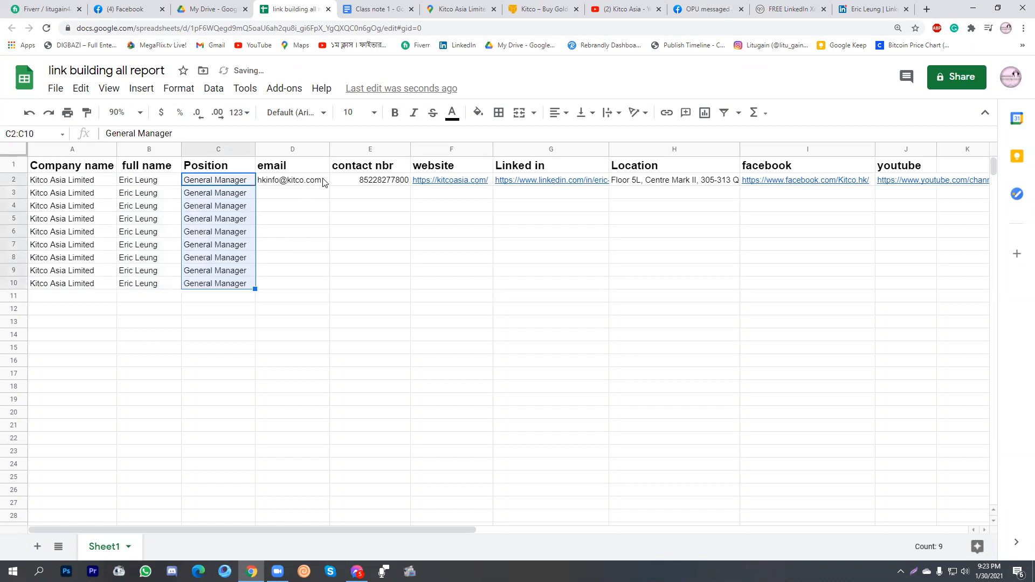
Fill the row 2 entries of the email, contact nbr and website columns down through row 10
{"action": "left_click", "coordinate": [323, 182]}
{"action": "left_click_drag", "start_coordinate": [328, 186], "coordinate": [321, 284]}
{"action": "left_click", "coordinate": [407, 182]}
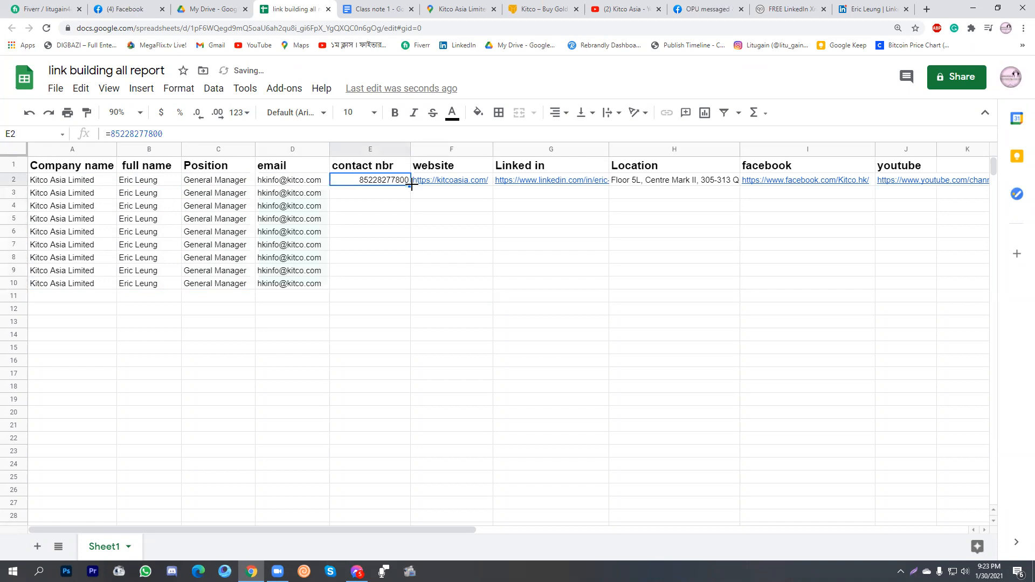
{"action": "left_click_drag", "start_coordinate": [410, 192], "coordinate": [397, 283]}
{"action": "left_click", "coordinate": [489, 182]}
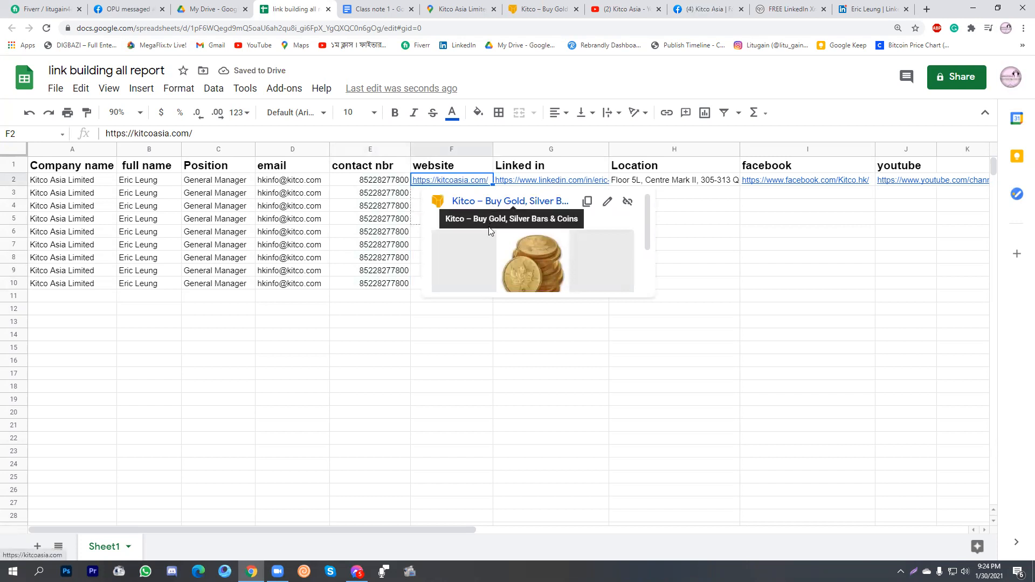
{"action": "left_click_drag", "start_coordinate": [484, 282], "coordinate": [484, 288]}
{"action": "left_click", "coordinate": [650, 286]}
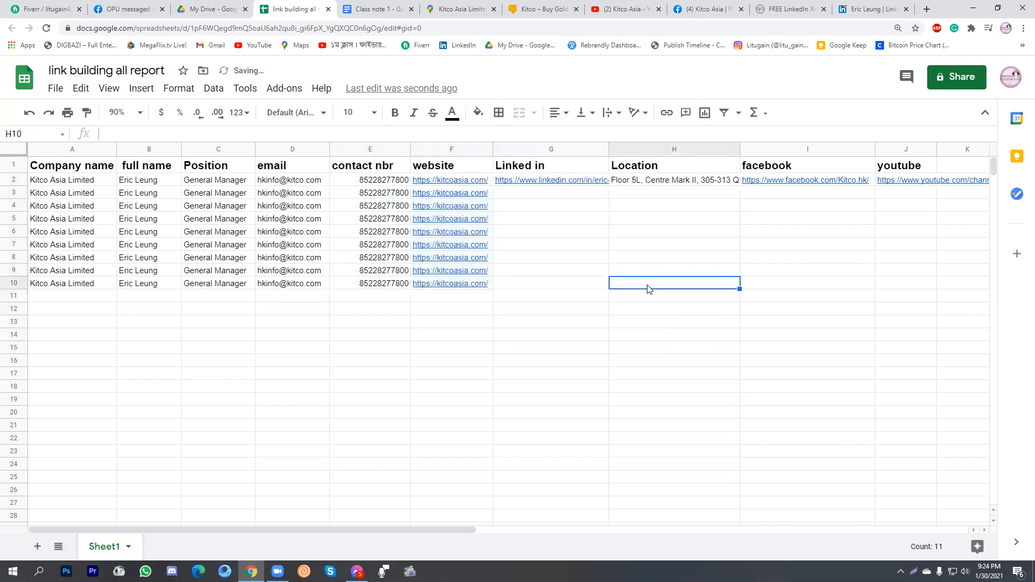
Fill the LinkedIn profile link in cell G2 down through row 10
{"action": "mouse_move", "coordinate": [606, 183]}
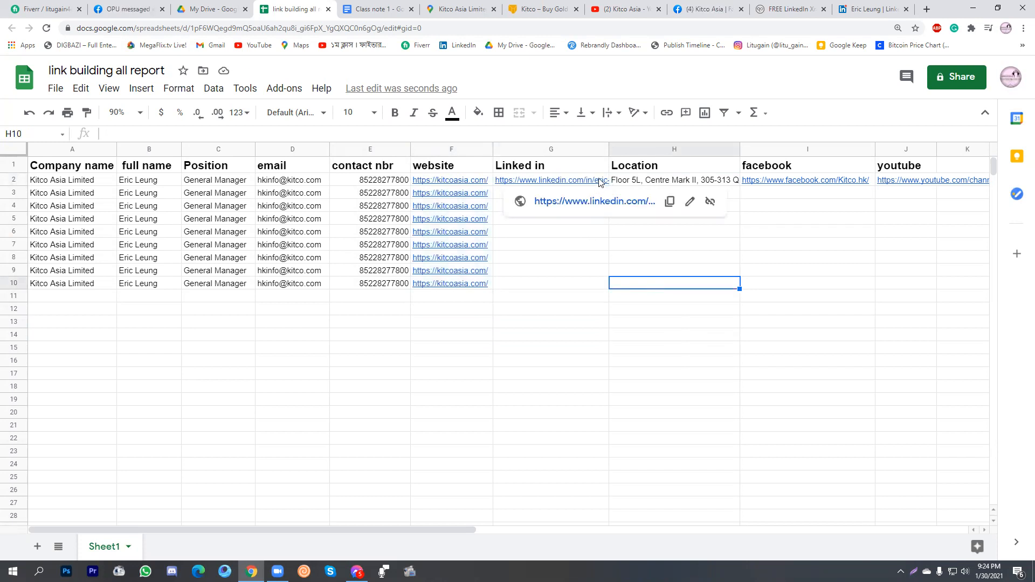
{"action": "left_click", "coordinate": [839, 349]}
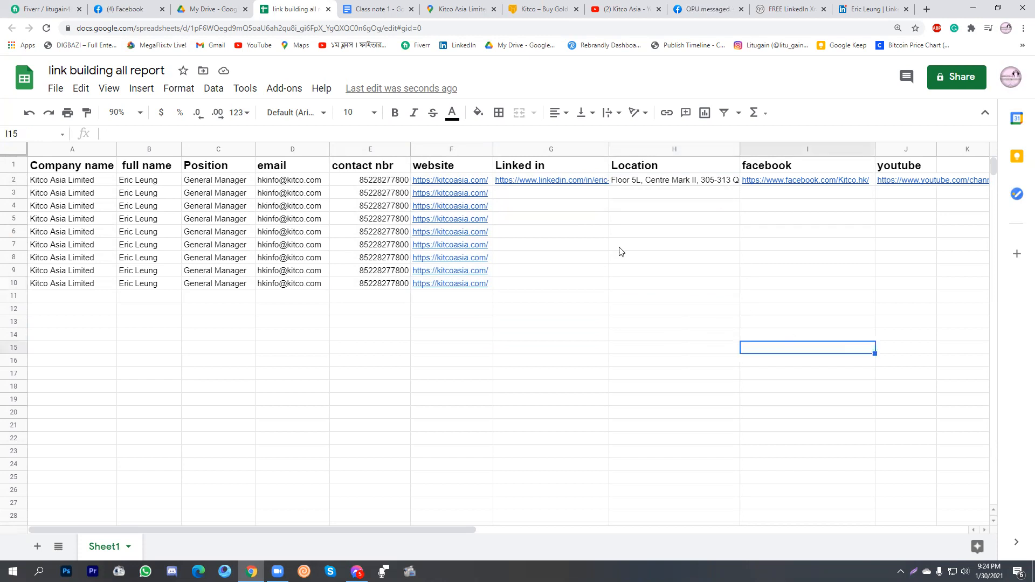
{"action": "left_click", "coordinate": [606, 182]}
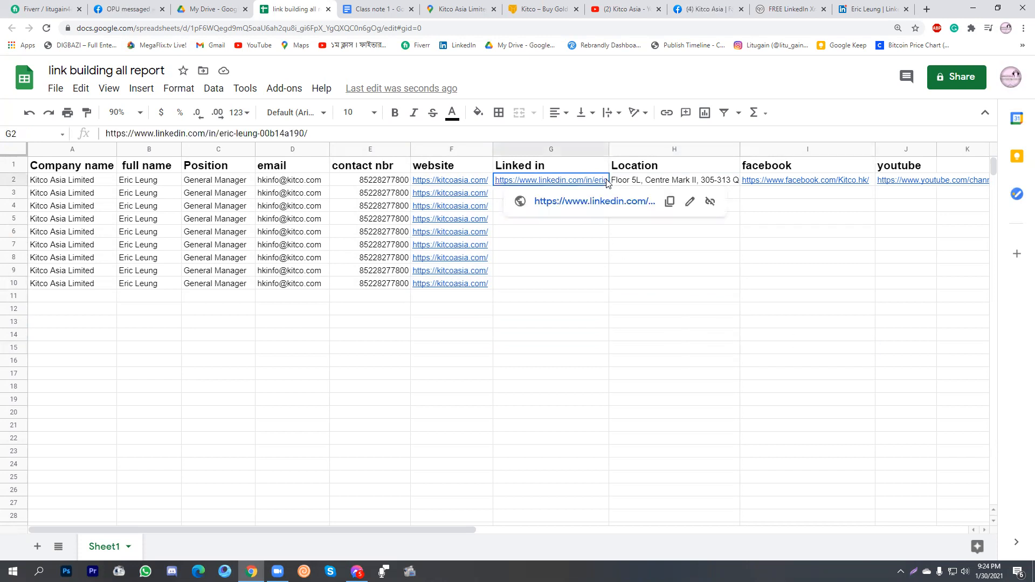
{"action": "left_click_drag", "start_coordinate": [608, 185], "coordinate": [606, 277]}
{"action": "left_click", "coordinate": [706, 335]}
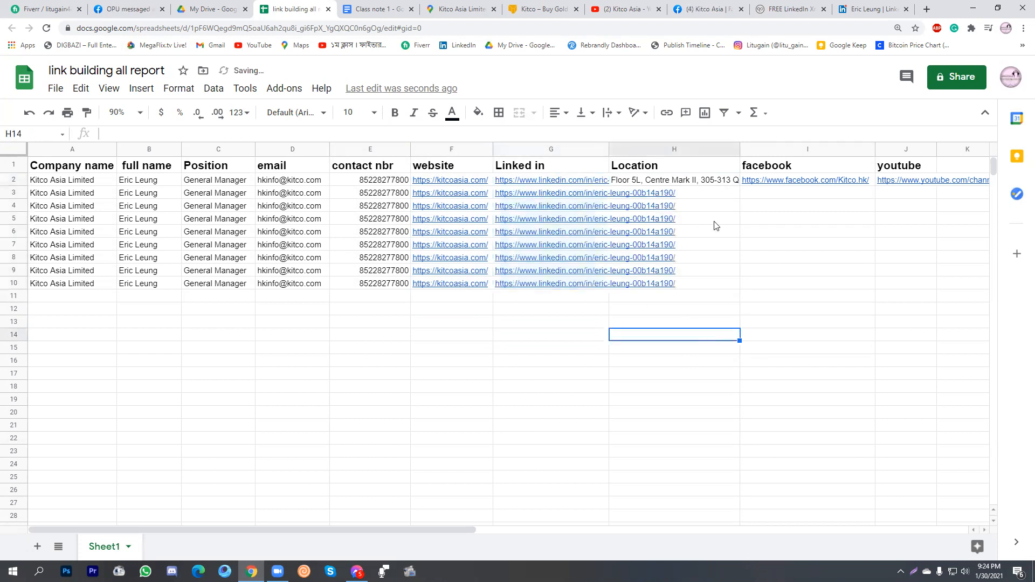
{"action": "left_click", "coordinate": [727, 165]}
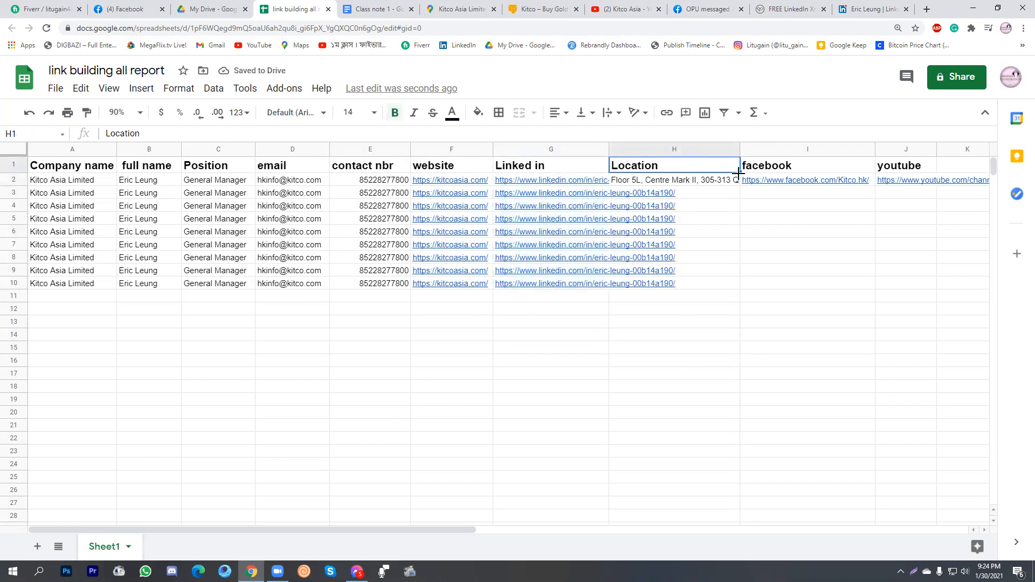
{"action": "left_click_drag", "start_coordinate": [739, 174], "coordinate": [731, 284]}
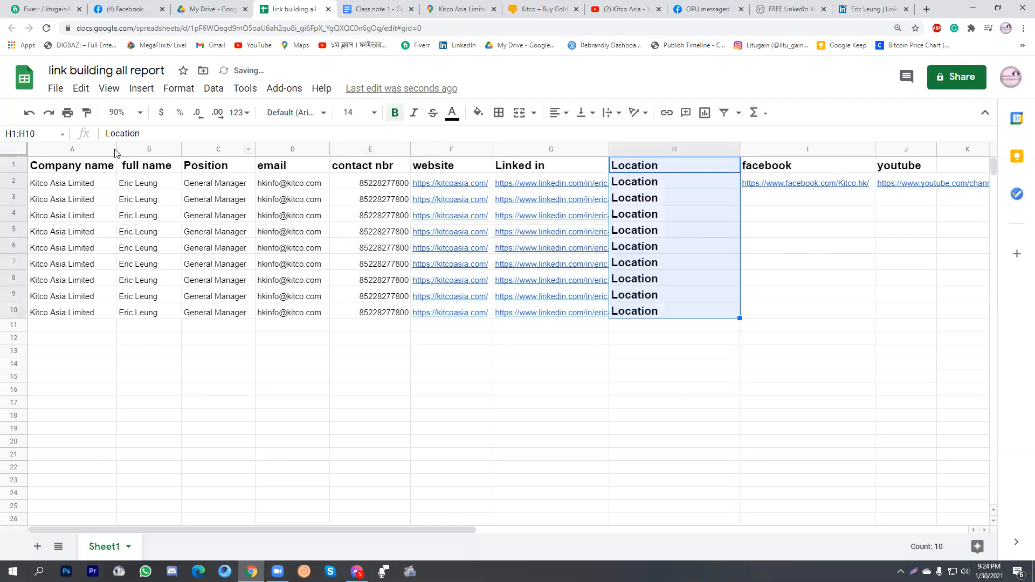
{"action": "left_click", "coordinate": [31, 115]}
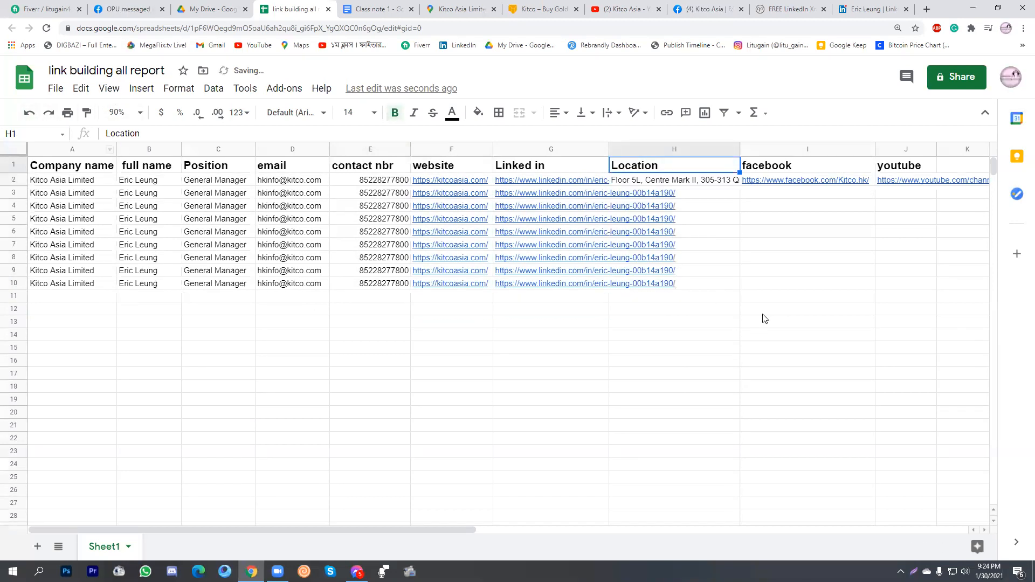